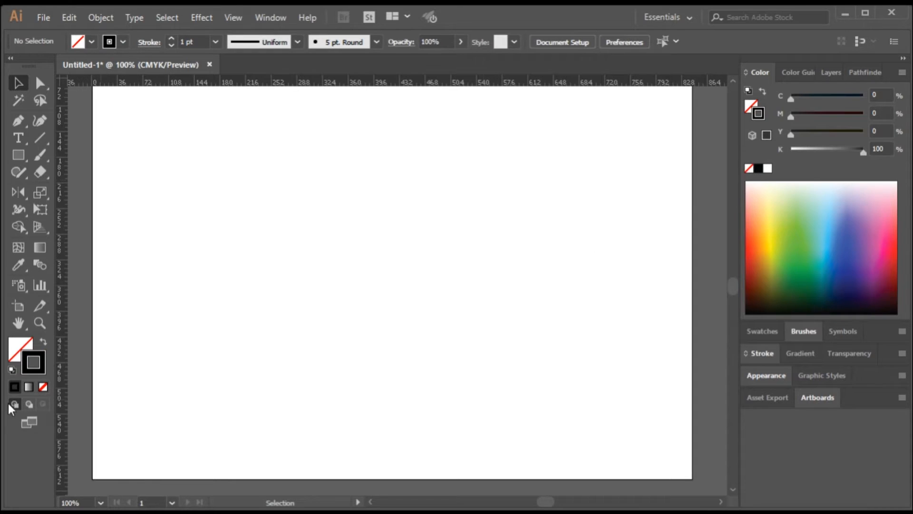
# Step: Show the full stroke settings with the weight, cap, corner and dashed line options
pyautogui.click(766, 353)
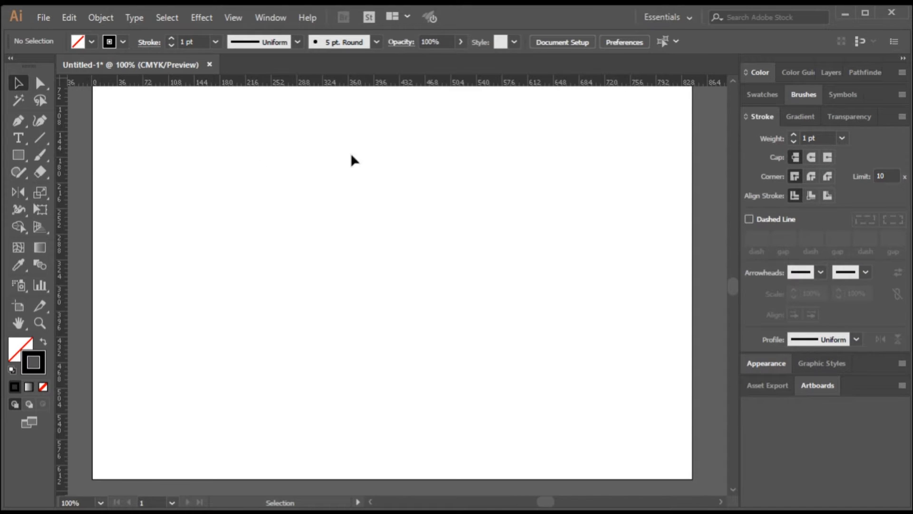
pyautogui.click(19, 121)
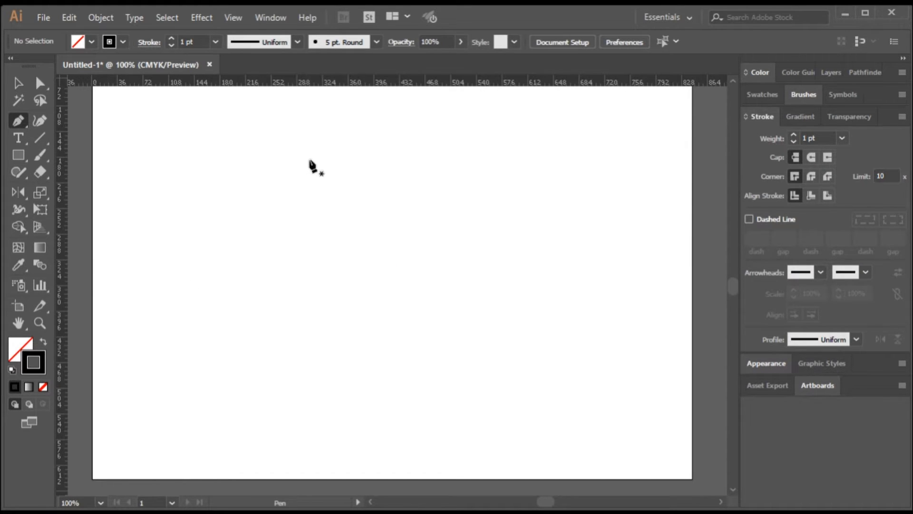
pyautogui.scroll(2, 317, 271)
pyautogui.scroll(-1, 311, 266)
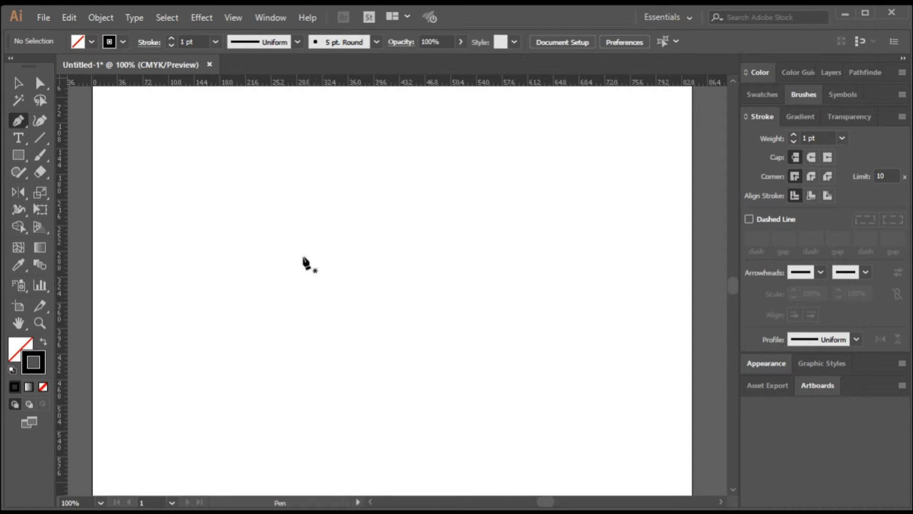
pyautogui.click(273, 188)
pyautogui.click(273, 232)
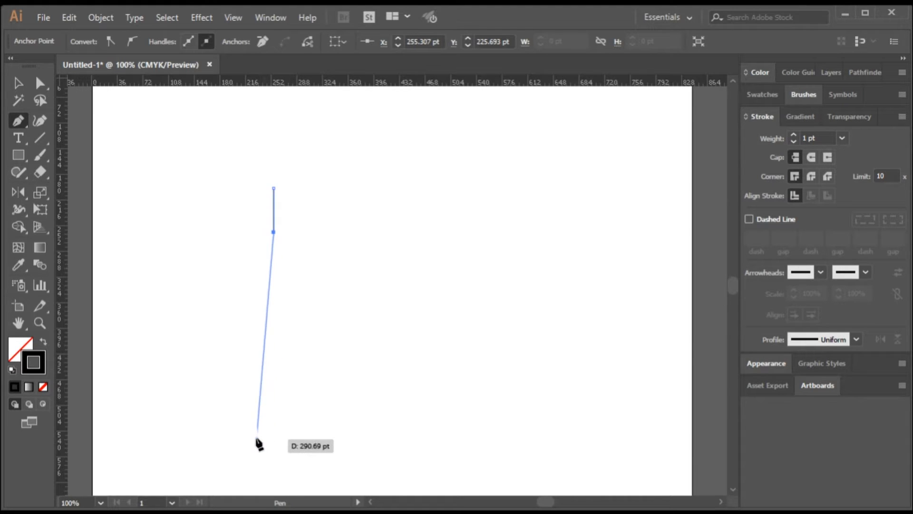
pyautogui.rightClick(311, 275)
pyautogui.click(18, 85)
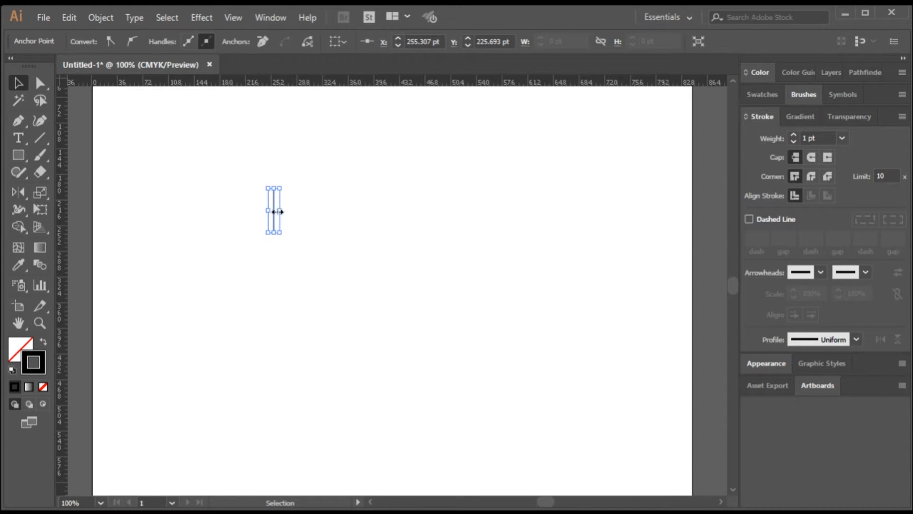
pyautogui.click(241, 19)
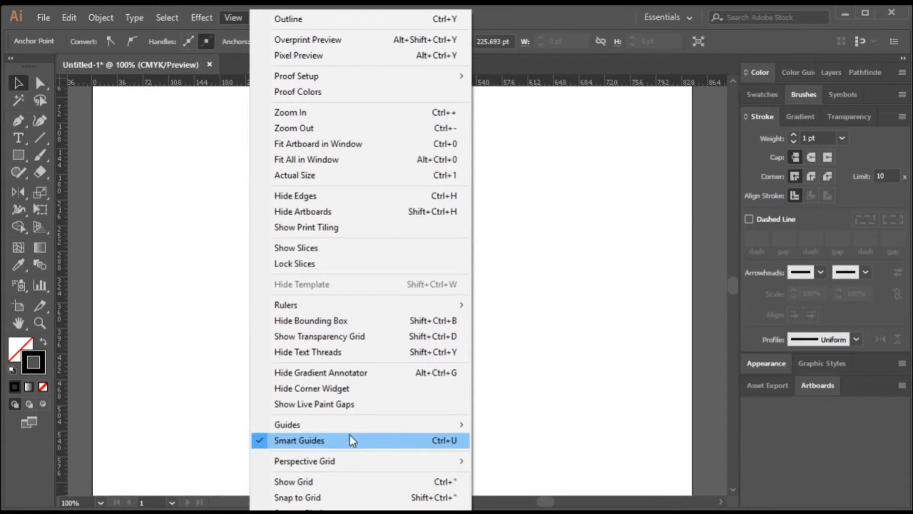
pyautogui.click(201, 277)
pyautogui.moveTo(240, 141); pyautogui.dragTo(336, 315)
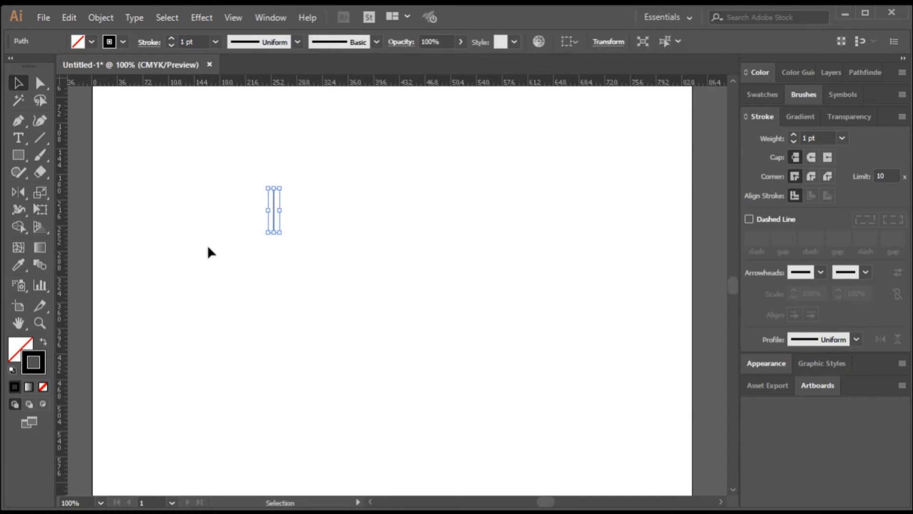
pyautogui.press('Delete')
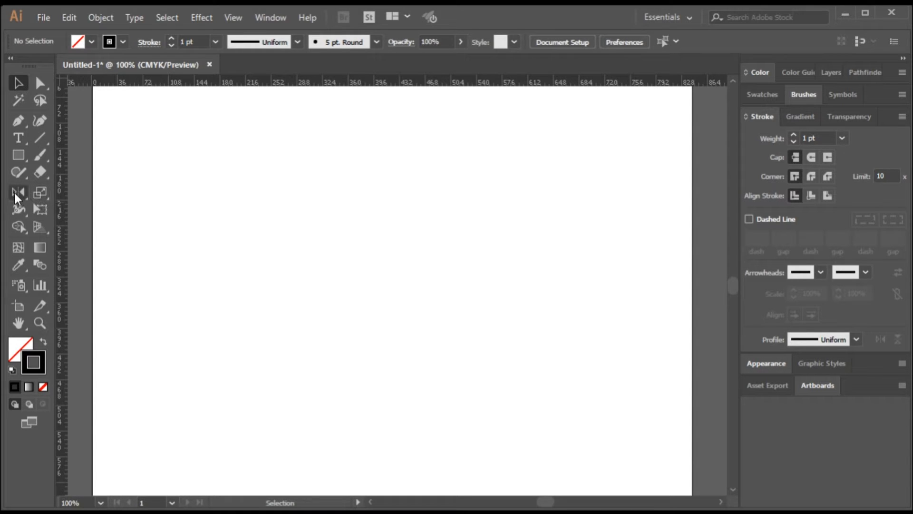
# Step: Draw a vertical line about 86 pt long with the Pen tool and continue it as a curve down to about X 243 pt, Y 531 pt
pyautogui.click(18, 123)
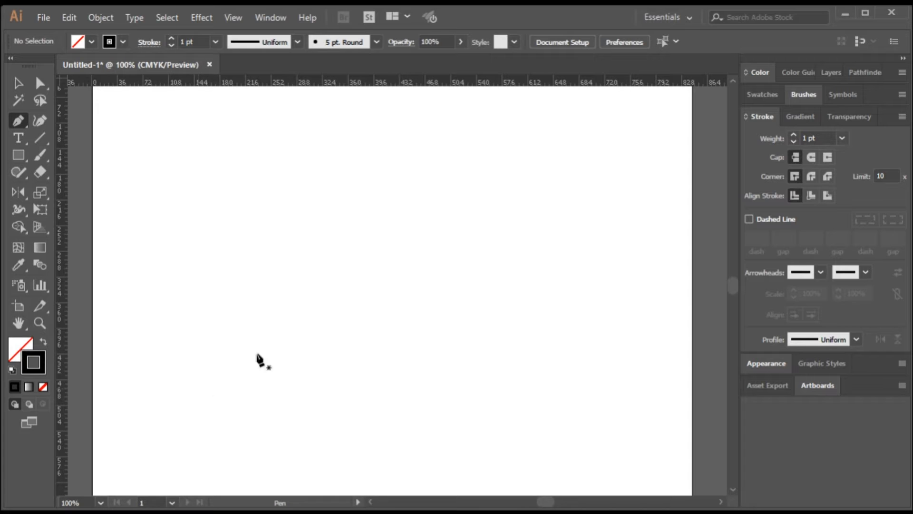
pyautogui.click(320, 194)
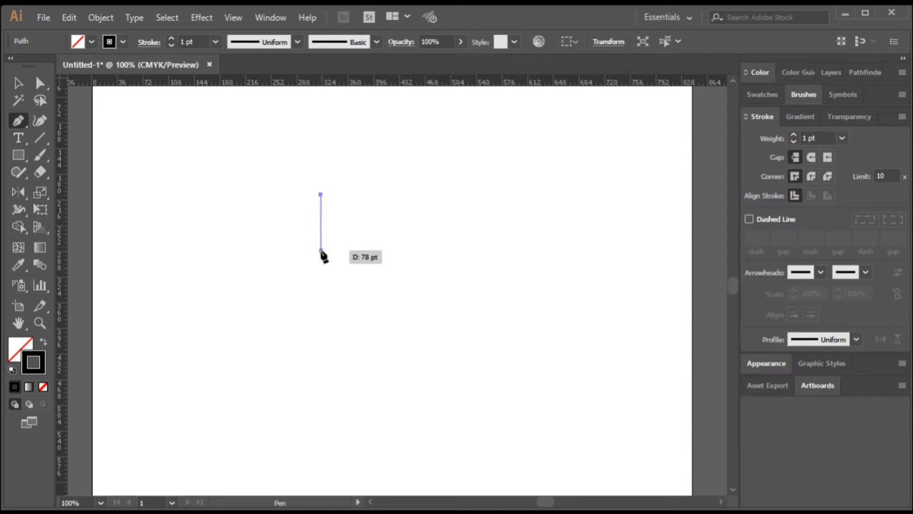
pyautogui.click(320, 255)
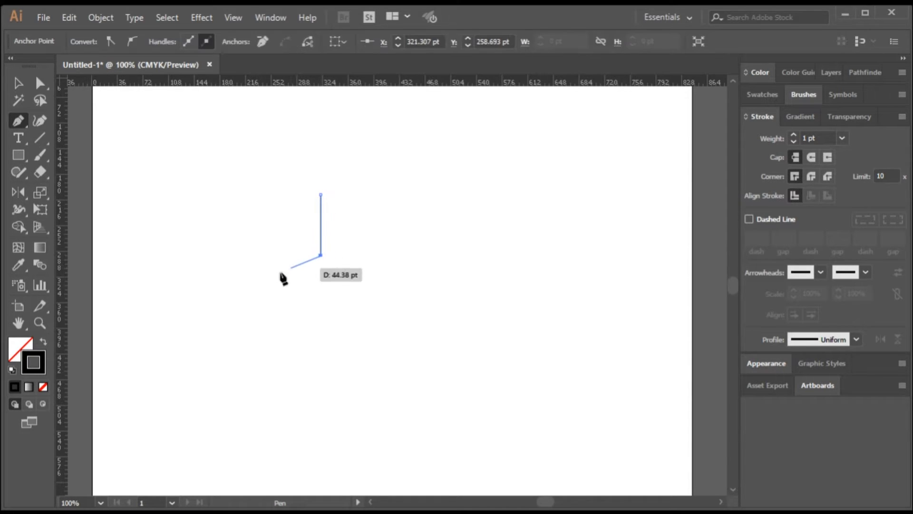
pyautogui.scroll(-2, 264, 452)
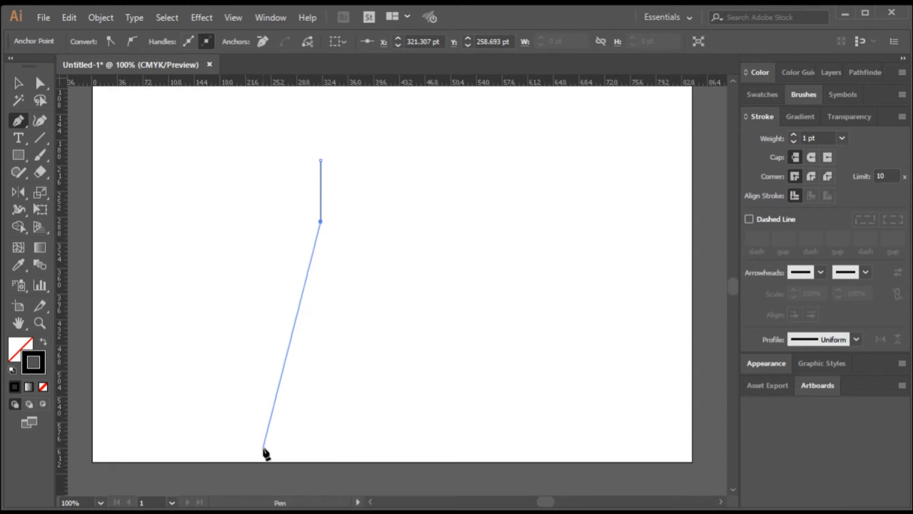
pyautogui.moveTo(266, 415); pyautogui.dragTo(261, 461)
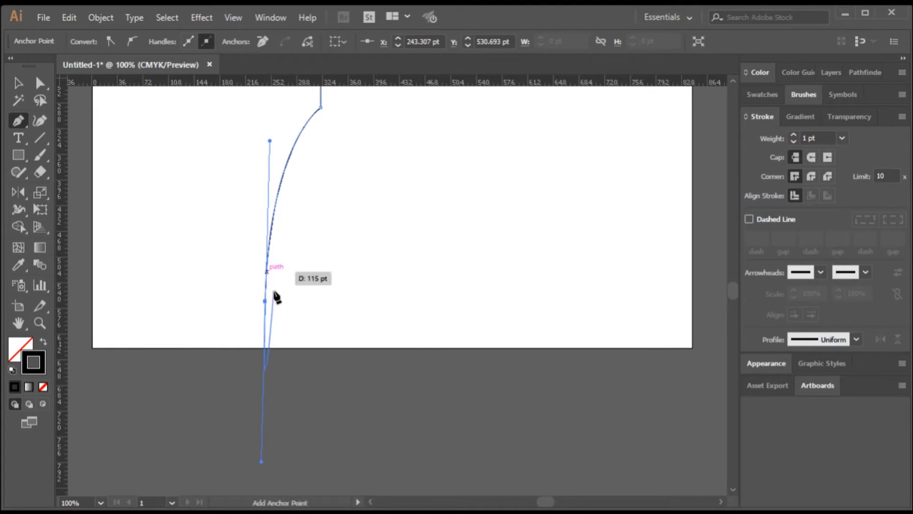
pyautogui.scroll(5, 269, 324)
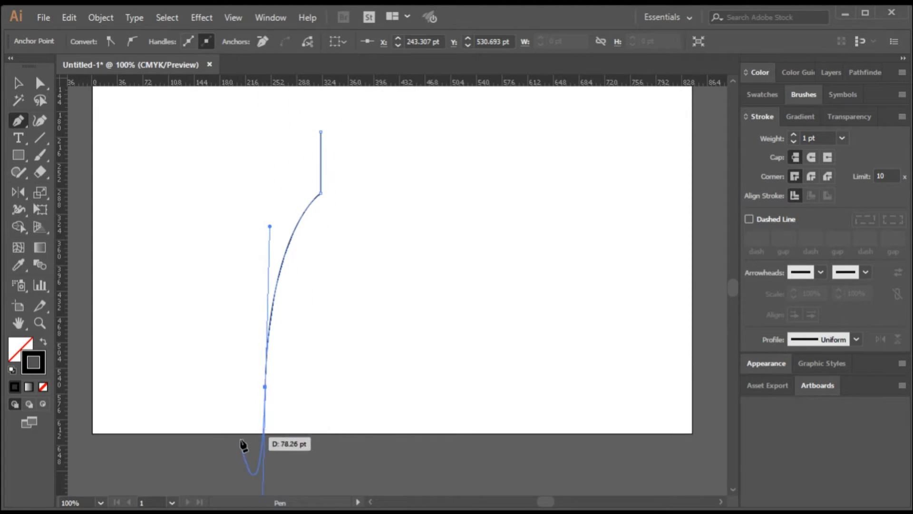
pyautogui.click(226, 387)
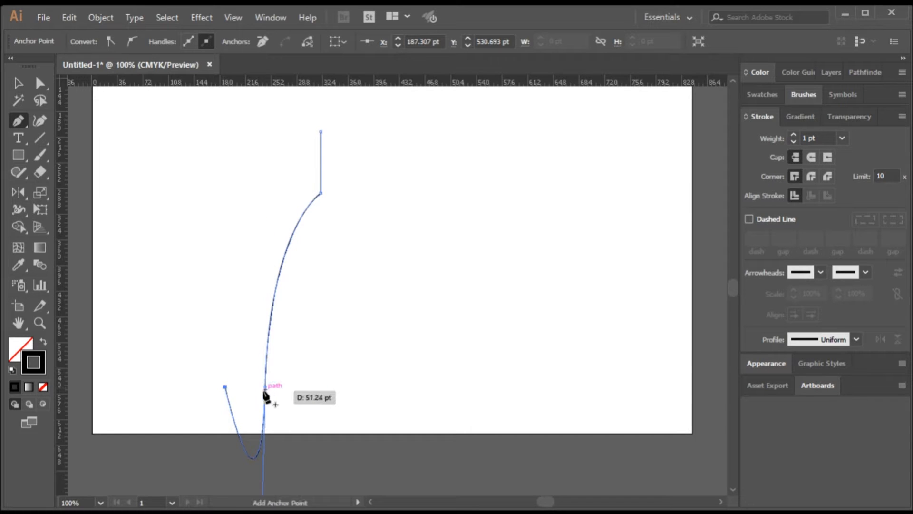
pyautogui.hotkey('ctrl', 'z')
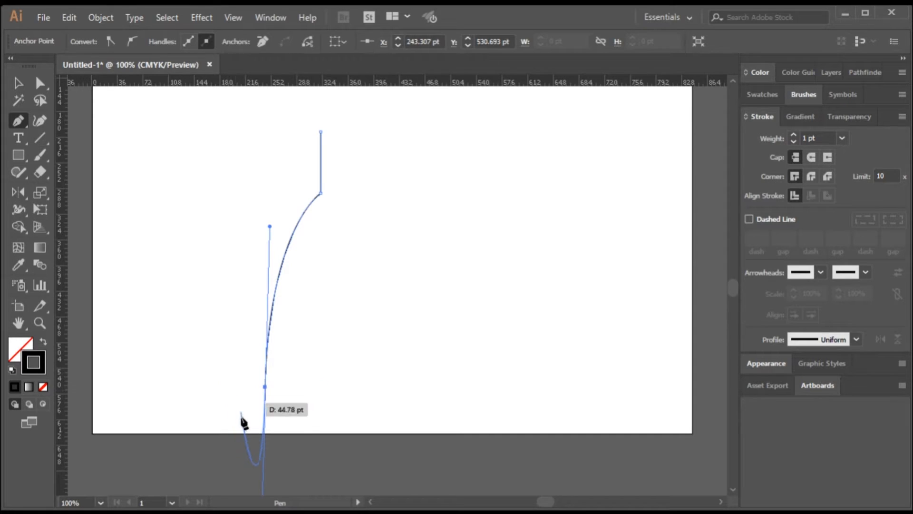
# Step: Remove the curve's outgoing handle and close the leg outline with straight edges through a lower corner at about X 184 pt, Y 525 pt
pyautogui.click(264, 386)
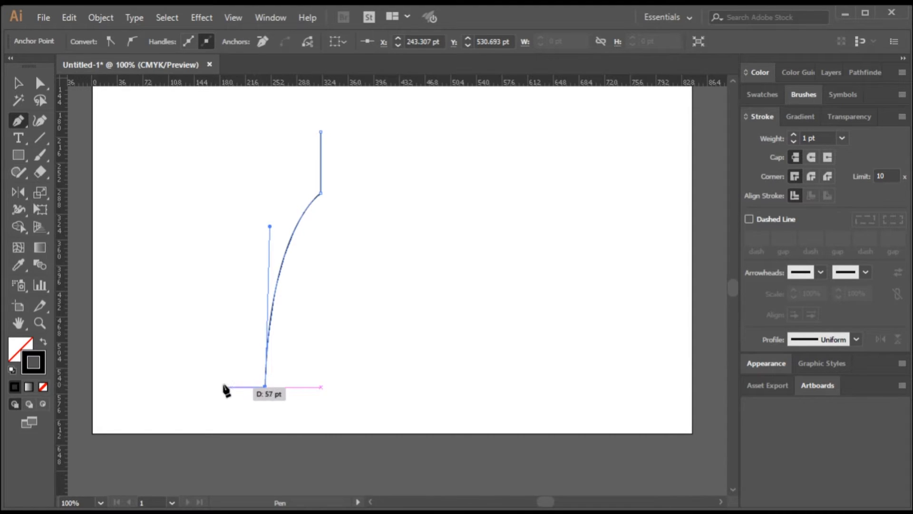
pyautogui.scroll(1, 230, 387)
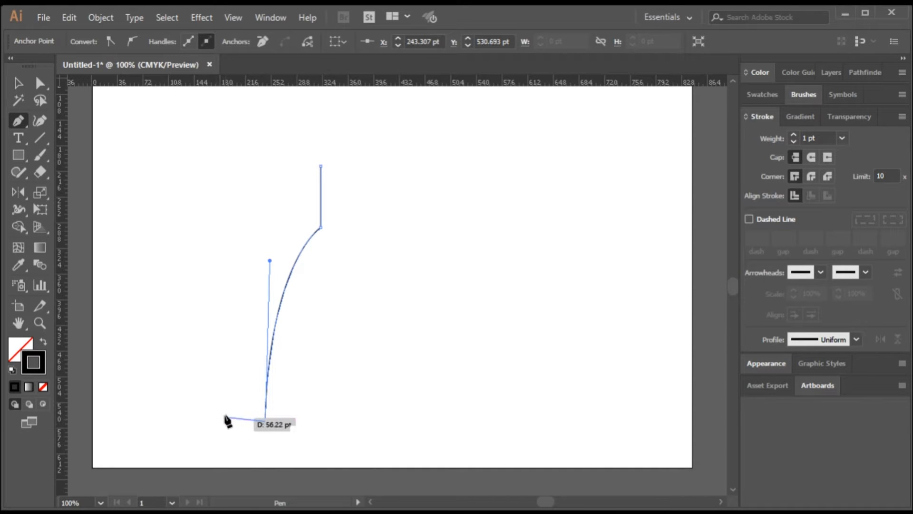
pyautogui.moveTo(265, 420); pyautogui.dragTo(314, 245)
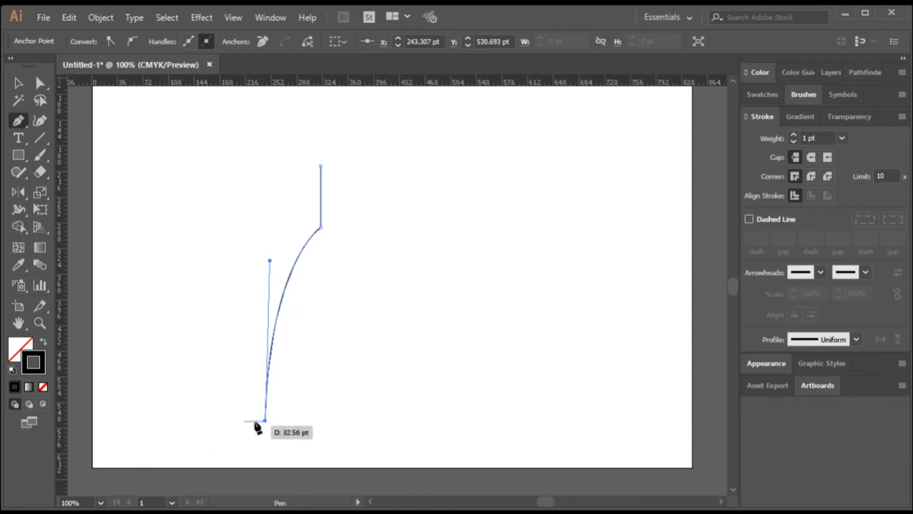
pyautogui.click(223, 417)
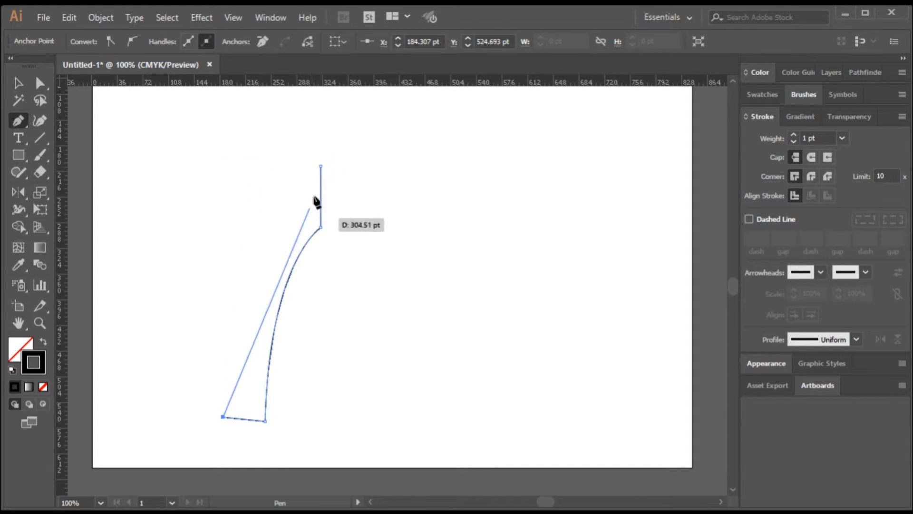
pyautogui.click(259, 166)
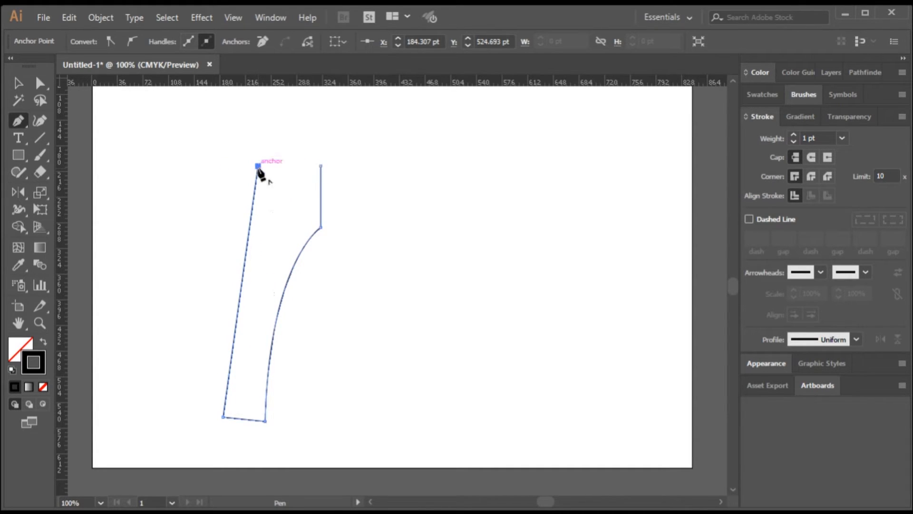
pyautogui.click(321, 166)
pyautogui.click(321, 166)
# Step: Narrow the leg by moving the lower inner corner to about X 225 pt, Y 529 pt and reshape the inner curve with its handle
pyautogui.press('a')
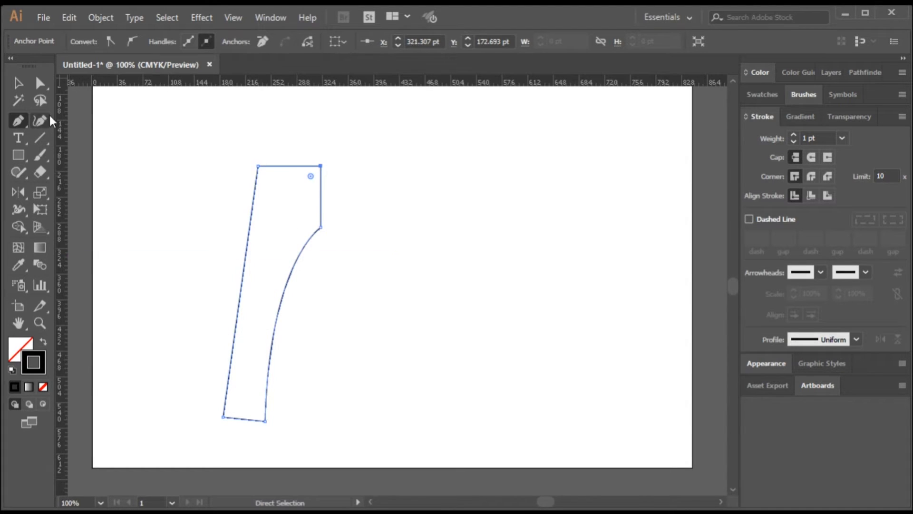
pyautogui.click(264, 420)
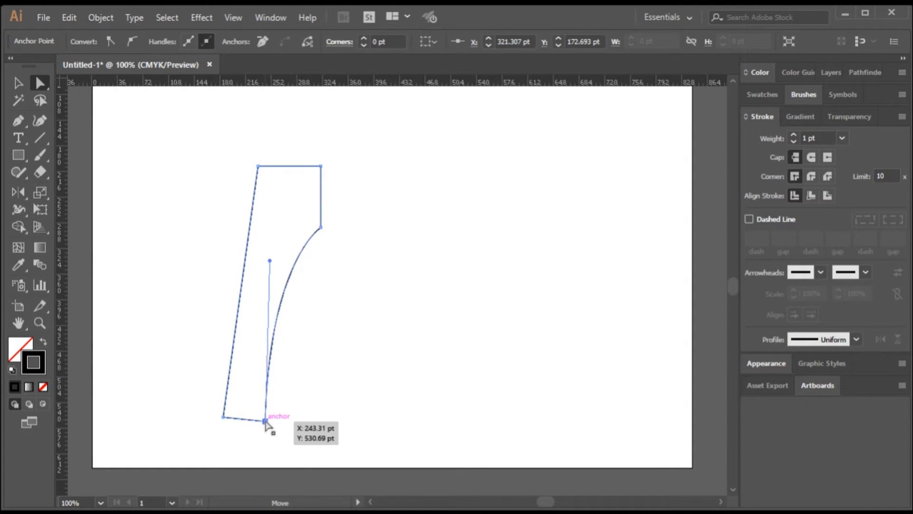
pyautogui.moveTo(270, 261); pyautogui.dragTo(286, 220)
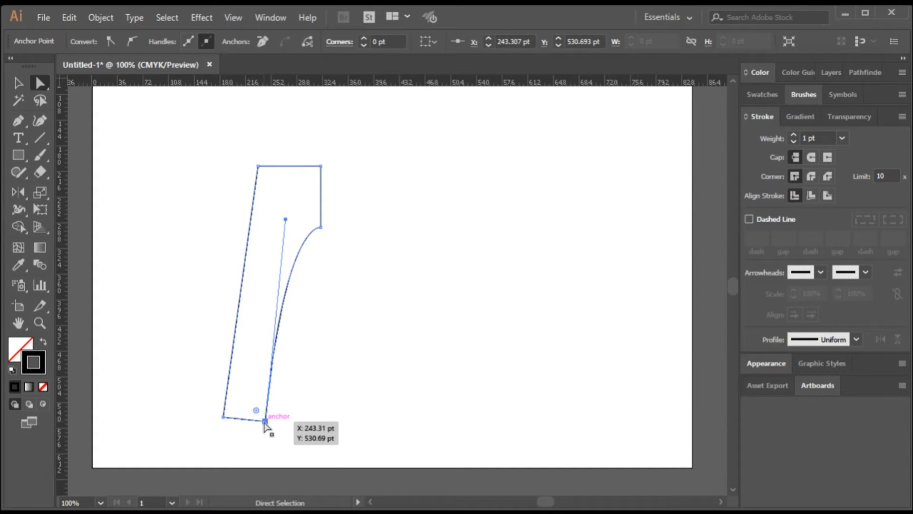
pyautogui.moveTo(265, 421); pyautogui.dragTo(252, 419)
pyautogui.moveTo(273, 219)
pyautogui.mouseDown()
pyautogui.moveTo(295, 207)
pyautogui.moveTo(290, 220)
pyautogui.mouseUp()
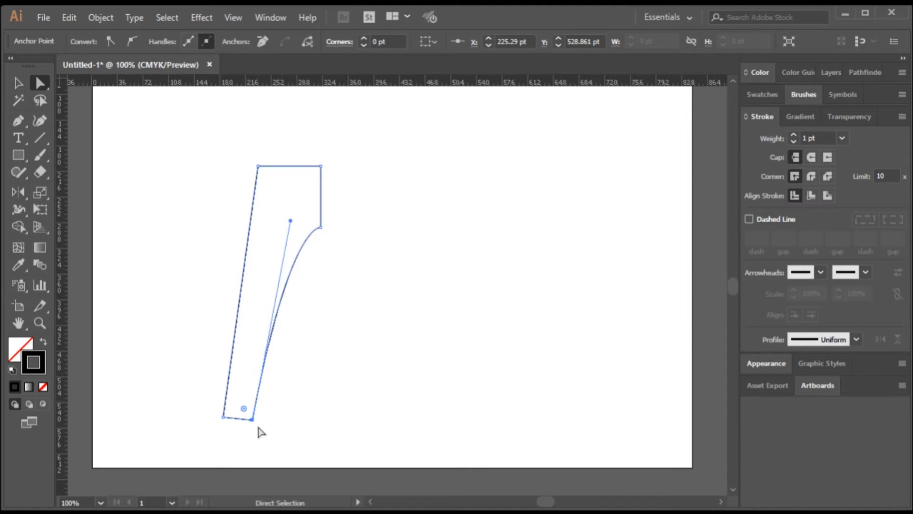
pyautogui.click(18, 83)
pyautogui.click(203, 266)
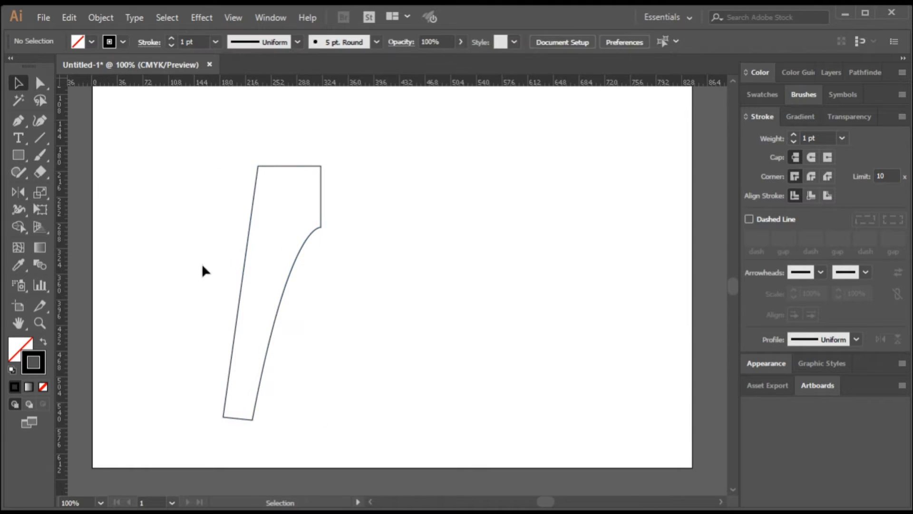
pyautogui.hotkey('ctrl', '+')
pyautogui.hotkey('ctrl', '+')
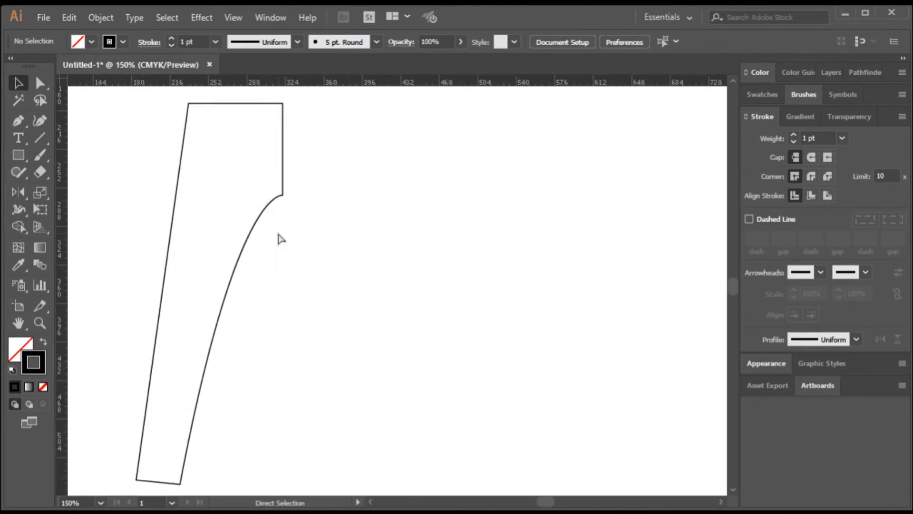
pyautogui.moveTo(208, 202); pyautogui.dragTo(377, 484)
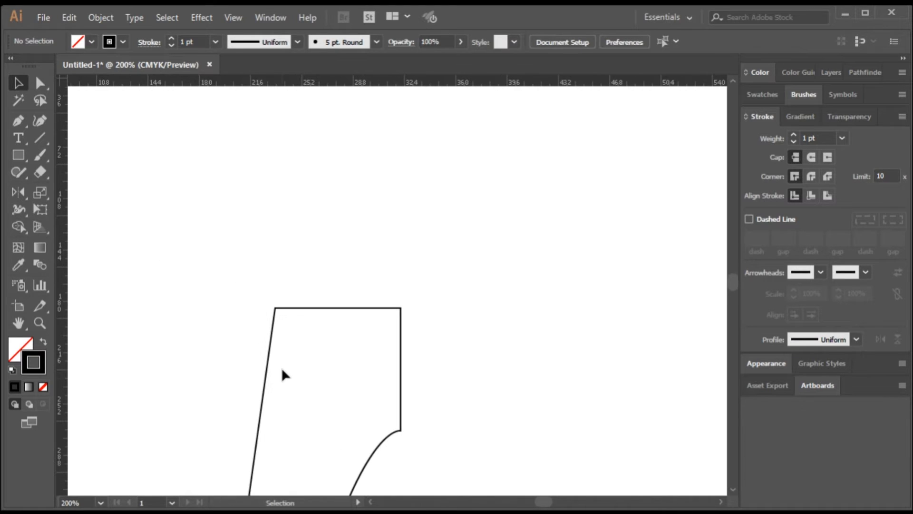
pyautogui.hotkey('ctrl', '+')
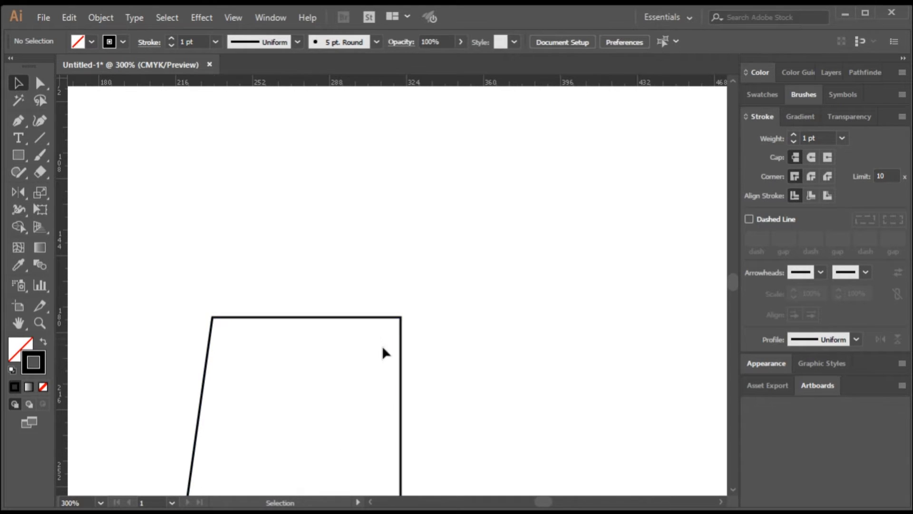
pyautogui.click(19, 120)
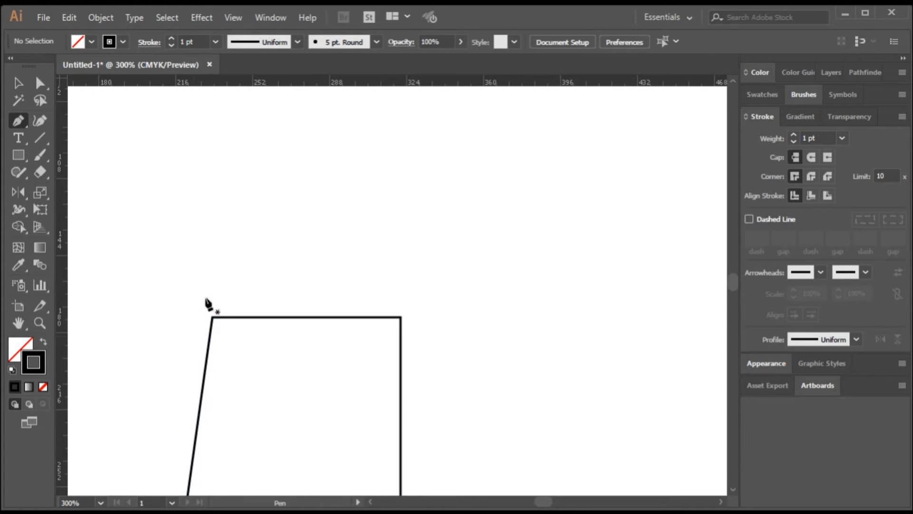
pyautogui.click(23, 85)
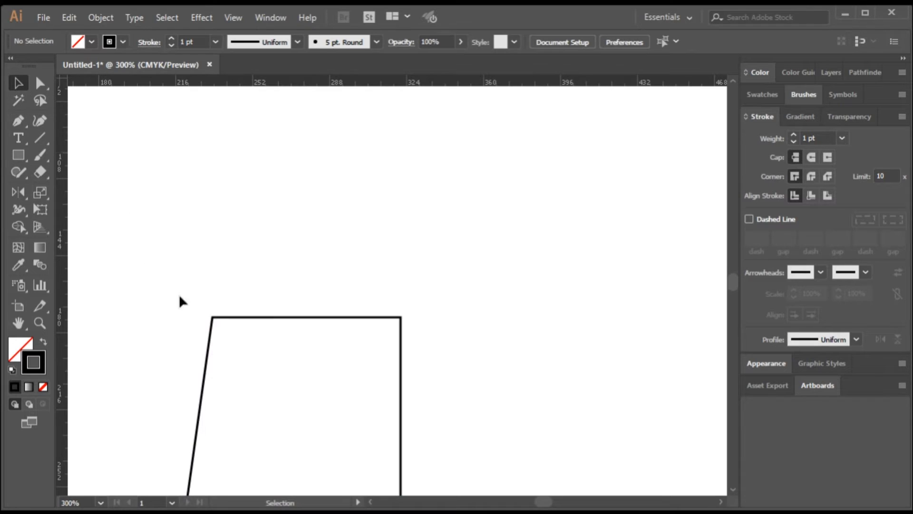
pyautogui.click(264, 318)
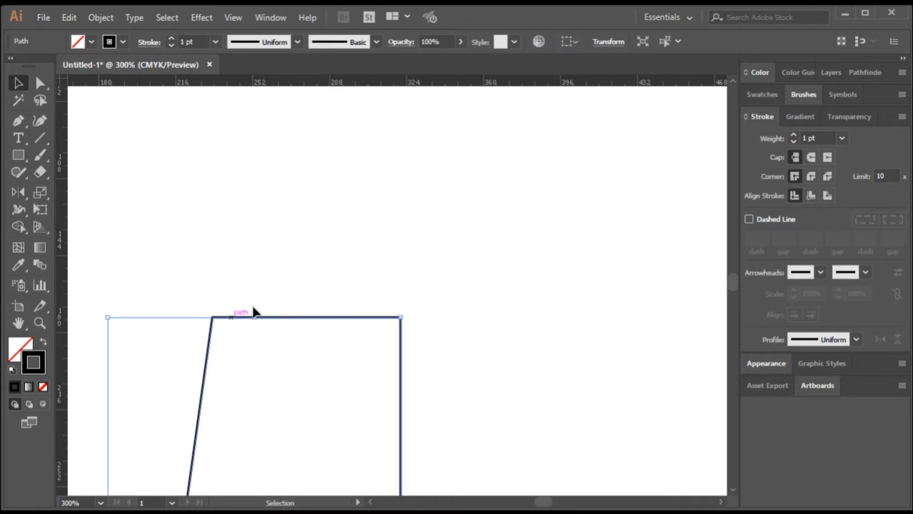
pyautogui.click(19, 121)
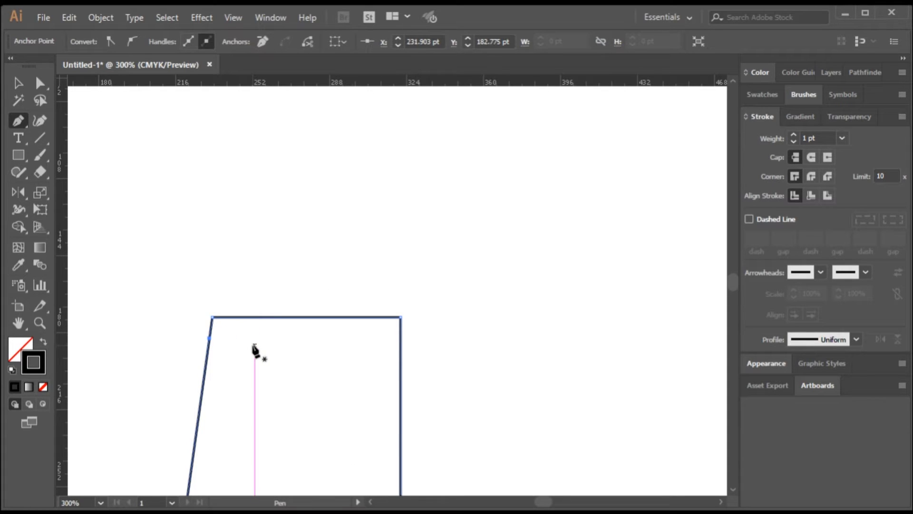
pyautogui.hotkey('ctrl', 'z')
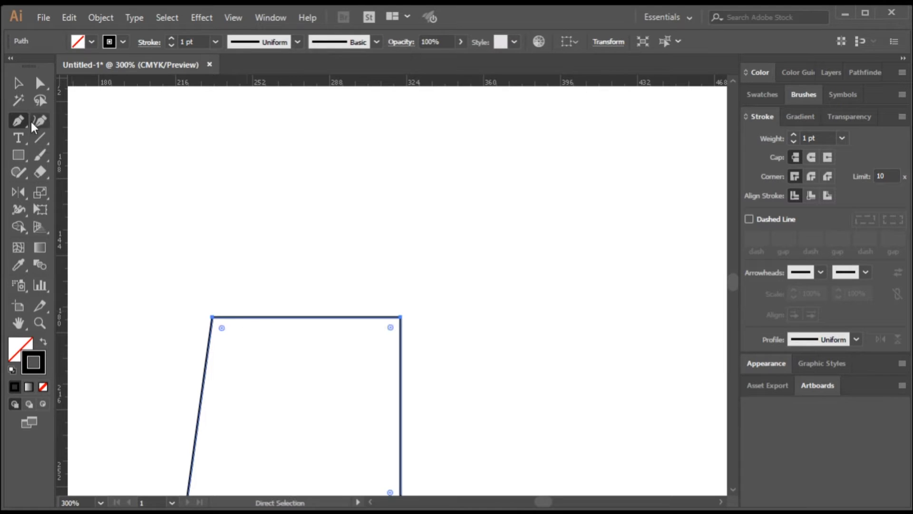
pyautogui.click(18, 83)
pyautogui.click(273, 267)
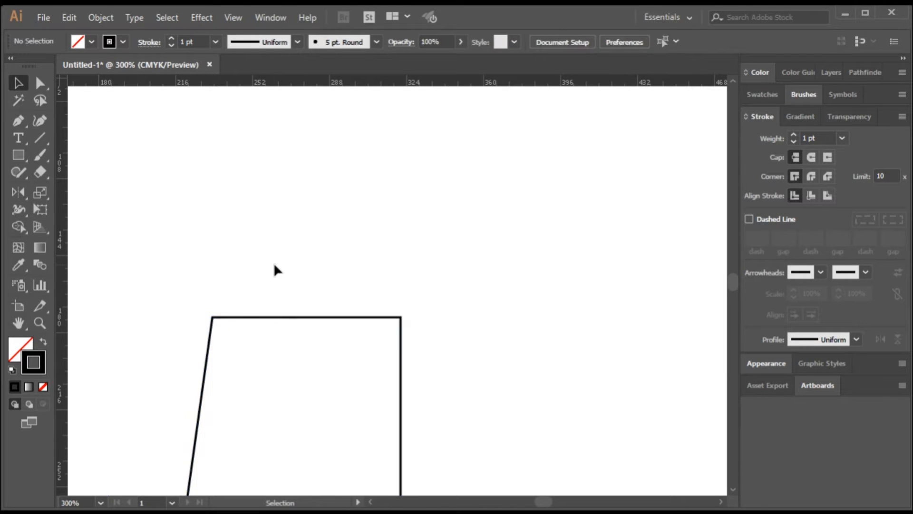
# Step: Draw a straight horizontal waistband line across the upper leg at about Y 182 pt, from the outer edge to about X 321 pt
pyautogui.click(22, 119)
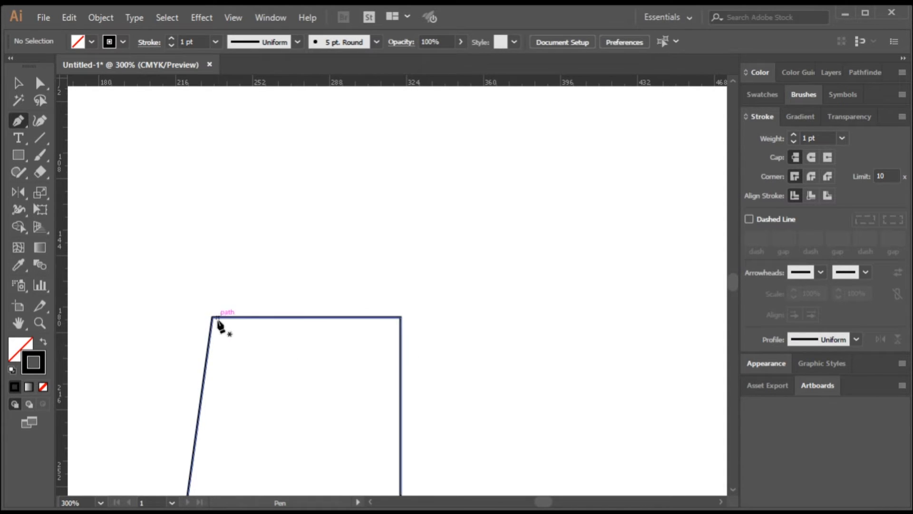
pyautogui.click(209, 337)
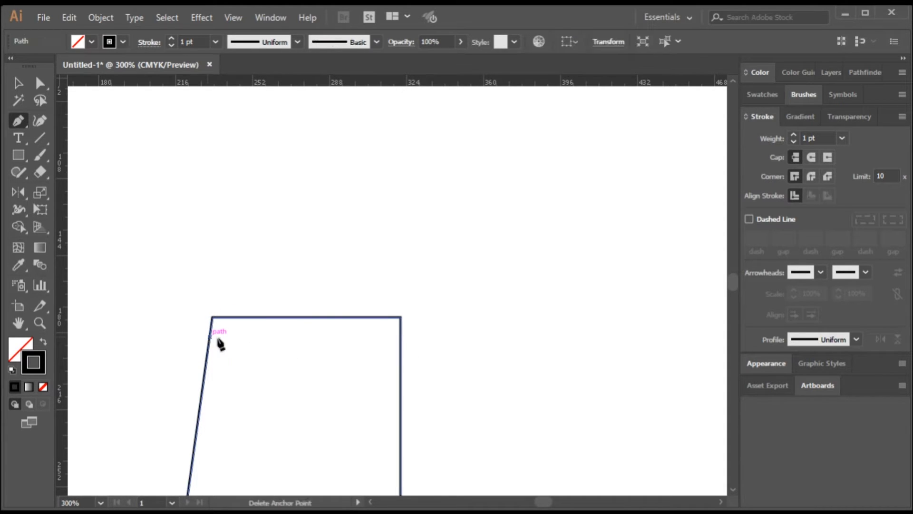
pyautogui.click(401, 337)
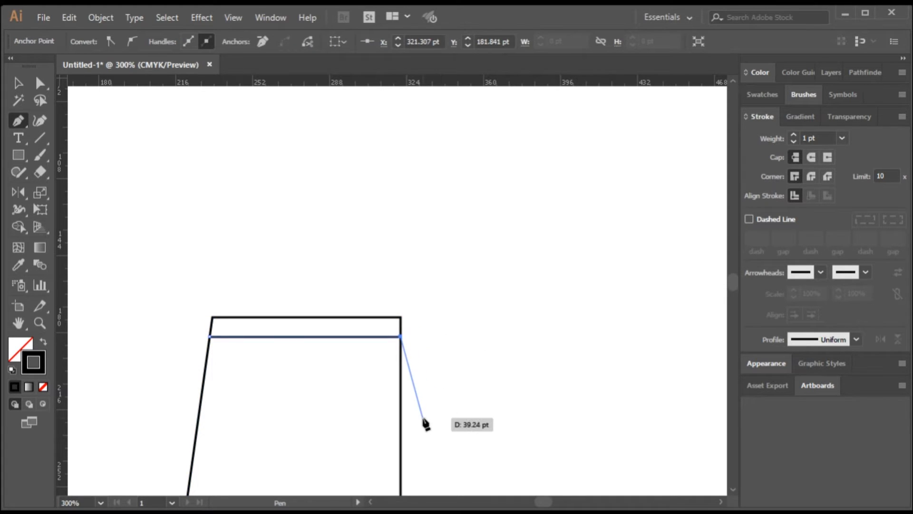
pyautogui.click(18, 83)
pyautogui.click(417, 334)
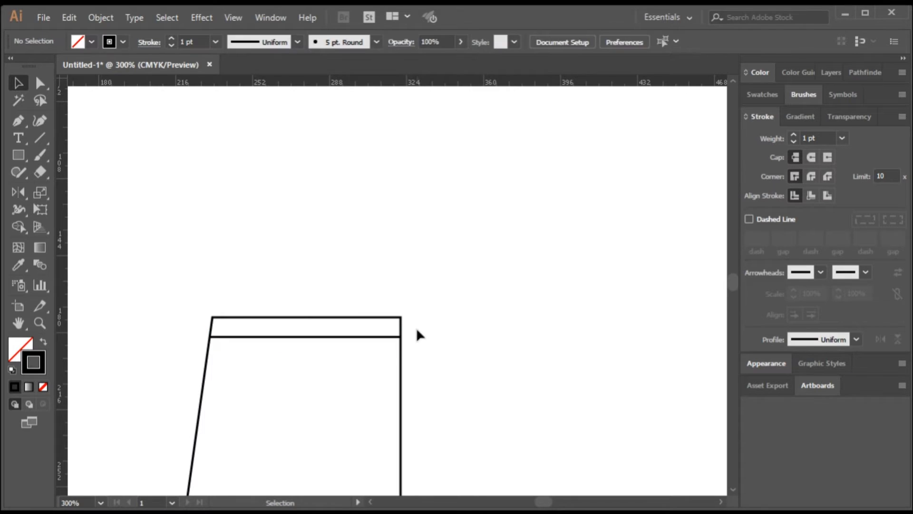
# Step: Fill the closed leg outline with a blue of about C 69, M 32, Y 0, K 0
pyautogui.scroll(-3, 309, 328)
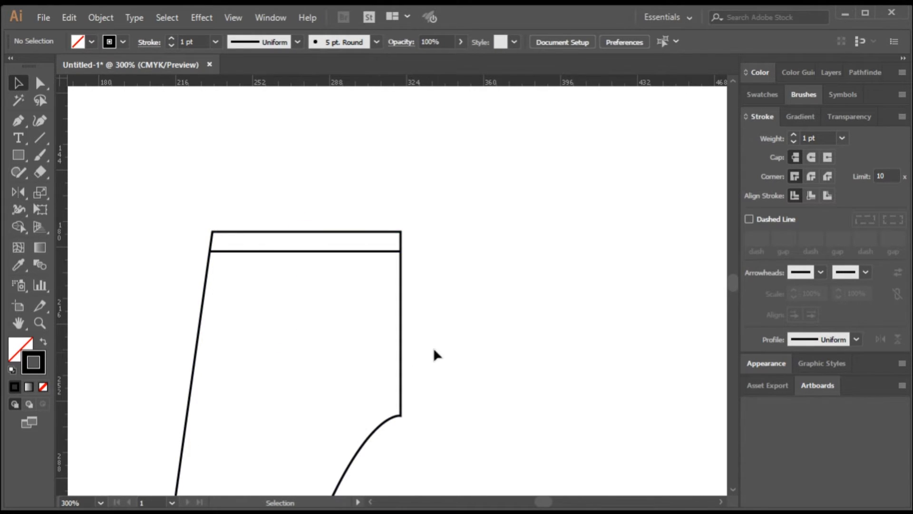
pyautogui.moveTo(424, 348); pyautogui.dragTo(290, 301)
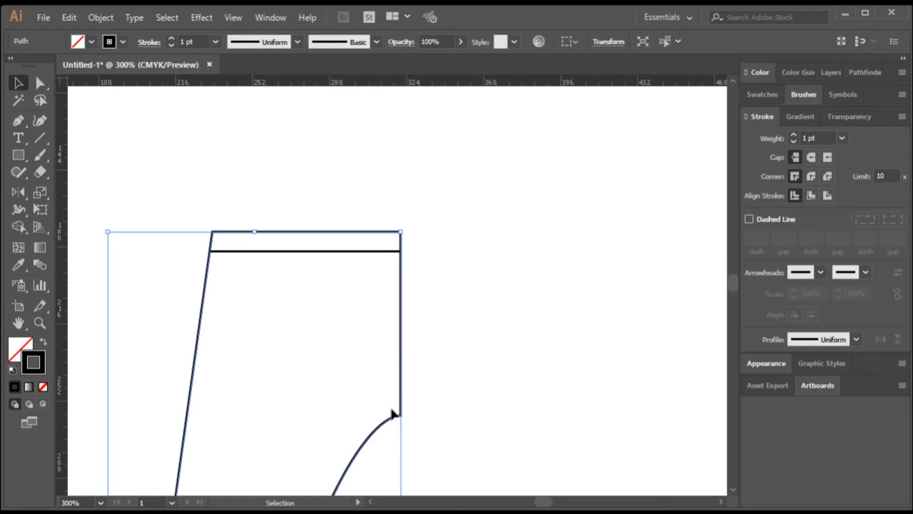
pyautogui.click(27, 344)
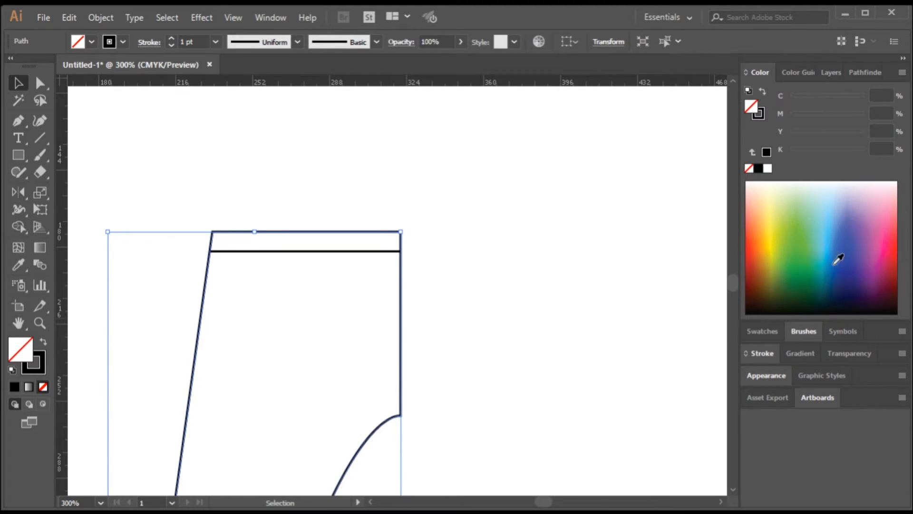
pyautogui.click(840, 249)
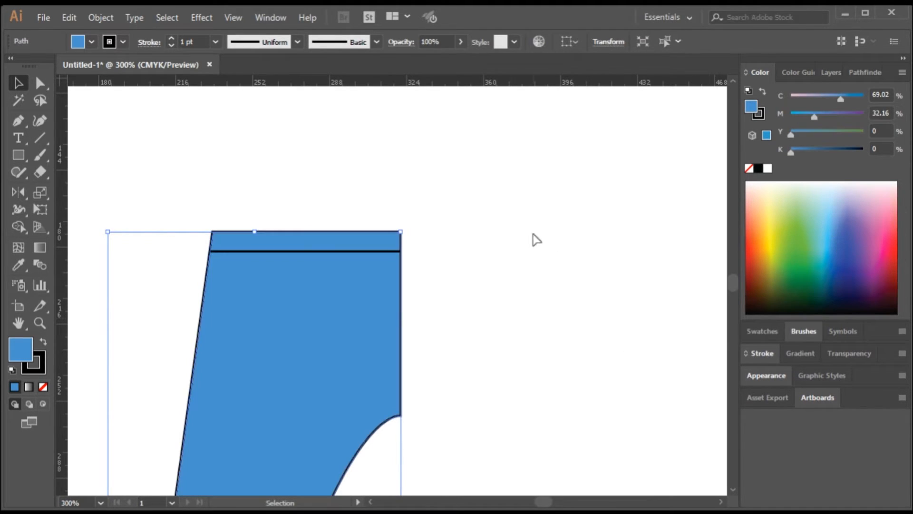
pyautogui.click(537, 239)
pyautogui.click(249, 251)
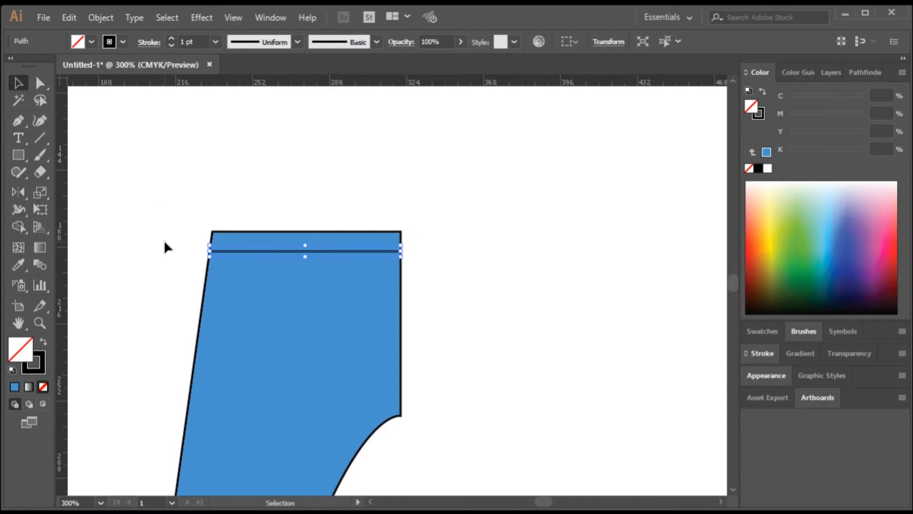
pyautogui.click(217, 216)
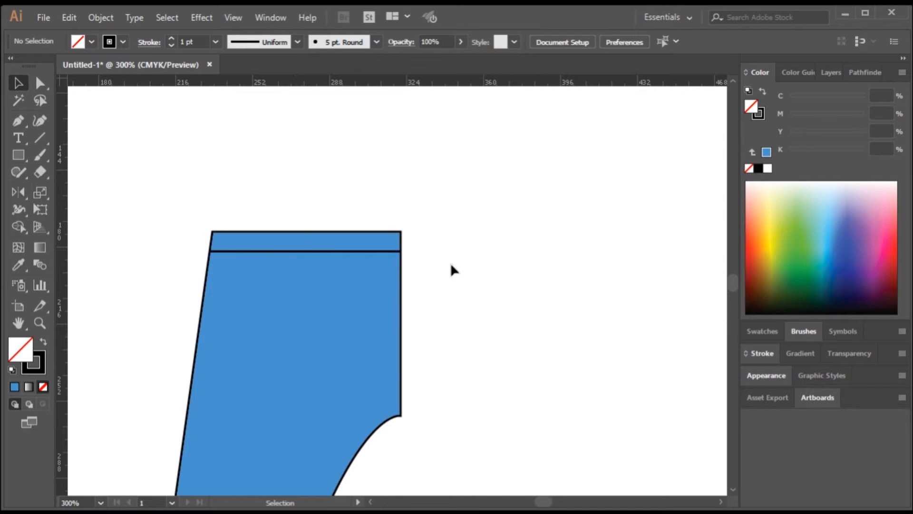
# Step: Set the leg outline's fill to white
pyautogui.click(327, 341)
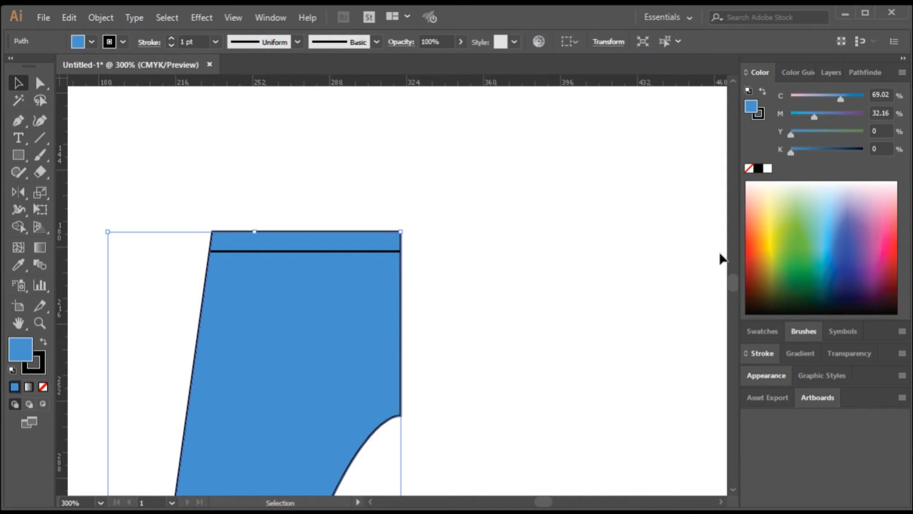
pyautogui.click(767, 168)
pyautogui.click(464, 324)
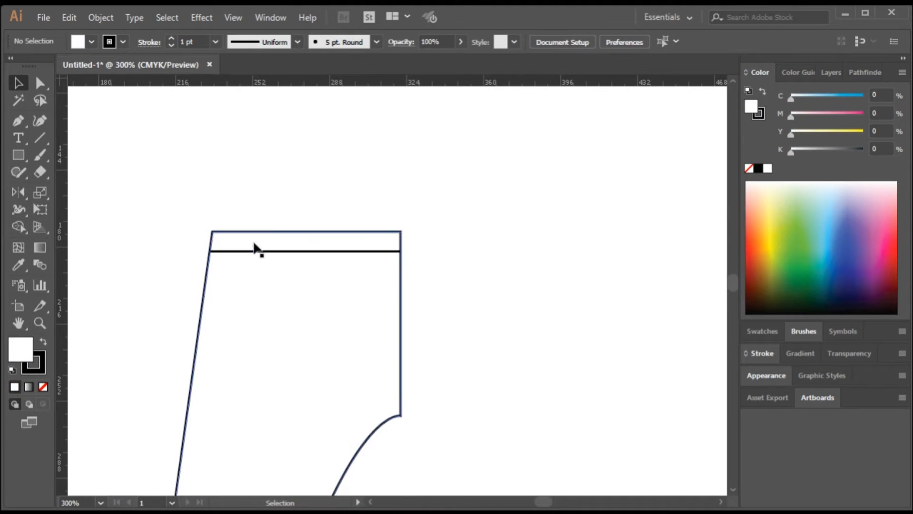
# Step: Split the waistband off as its own shape by using Shape Builder on the leg outline and the waistband line
pyautogui.moveTo(185, 162); pyautogui.dragTo(460, 359)
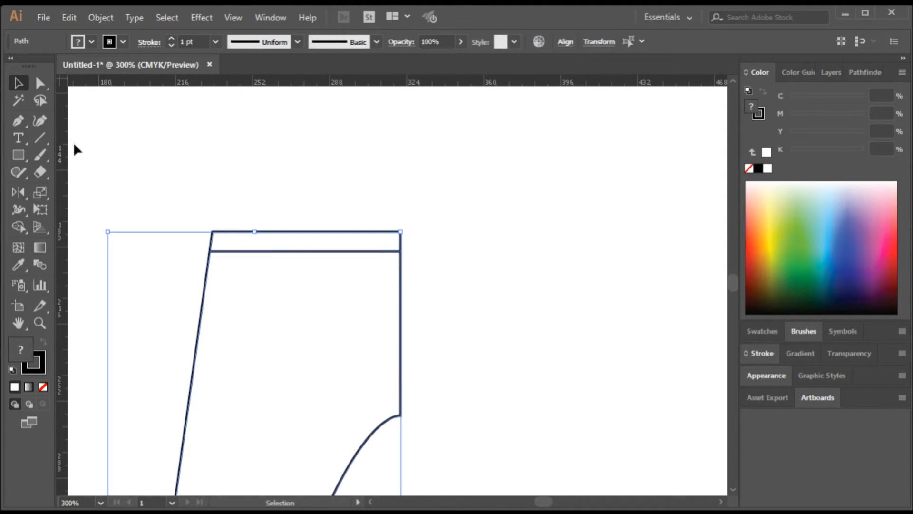
pyautogui.click(19, 229)
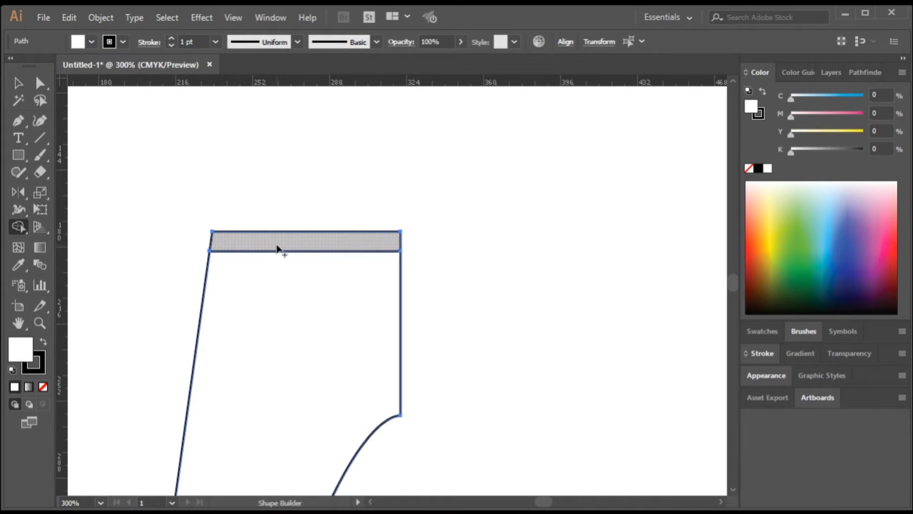
pyautogui.click(18, 83)
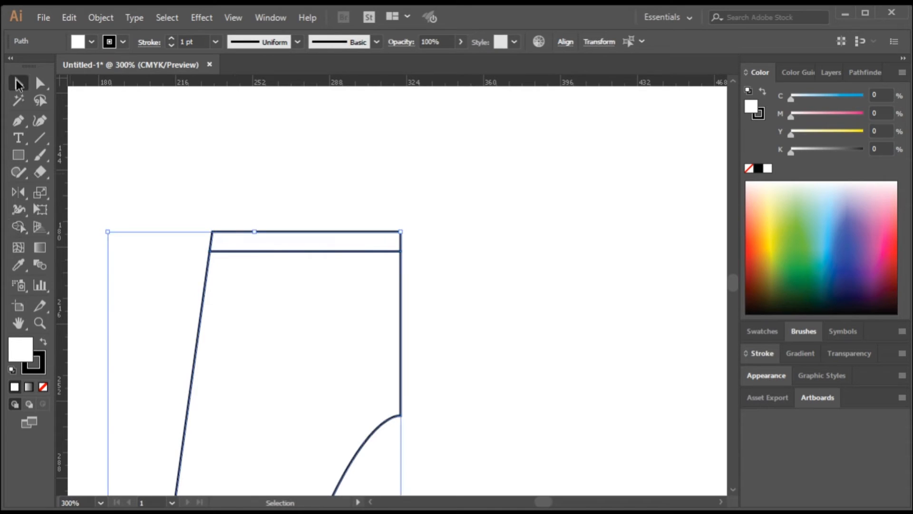
pyautogui.click(231, 218)
# Step: Move the waistband piece away from the leg to test the separation, and undo the move
pyautogui.moveTo(258, 247); pyautogui.dragTo(277, 195)
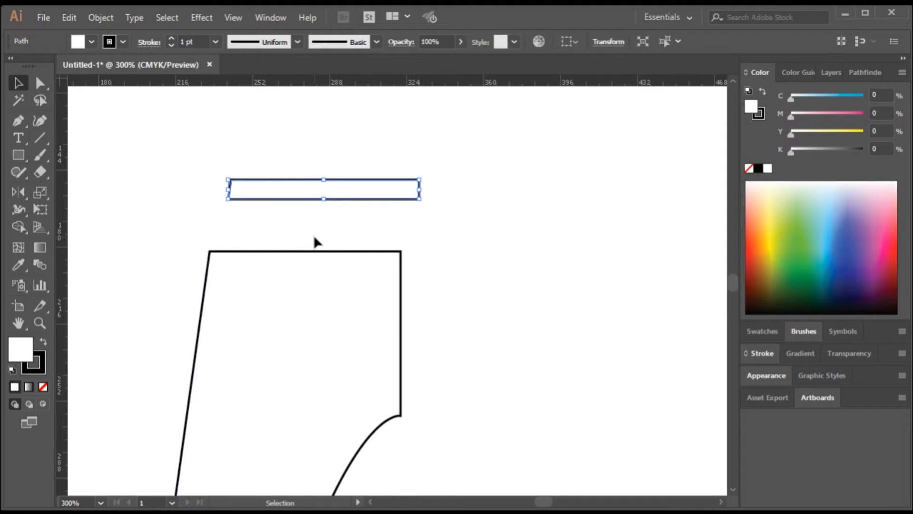
pyautogui.hotkey('ctrl', 'z')
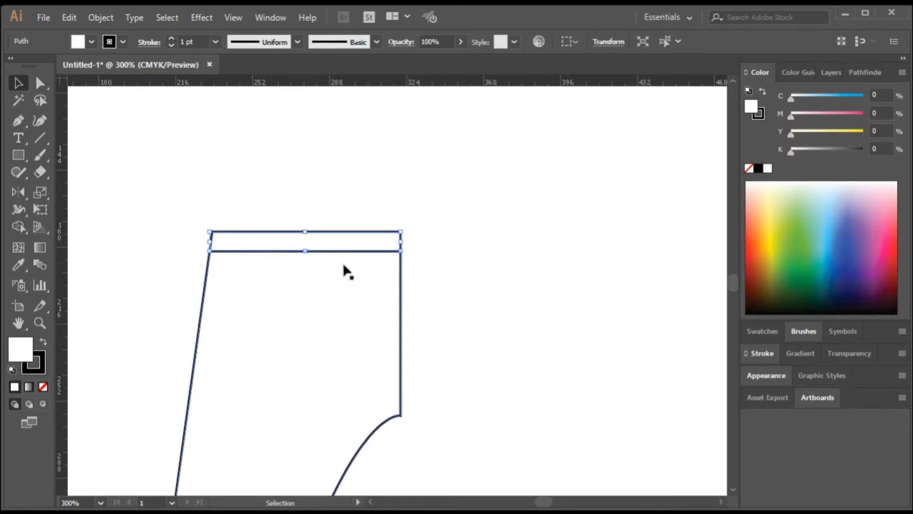
pyautogui.scroll(-5, 295, 285)
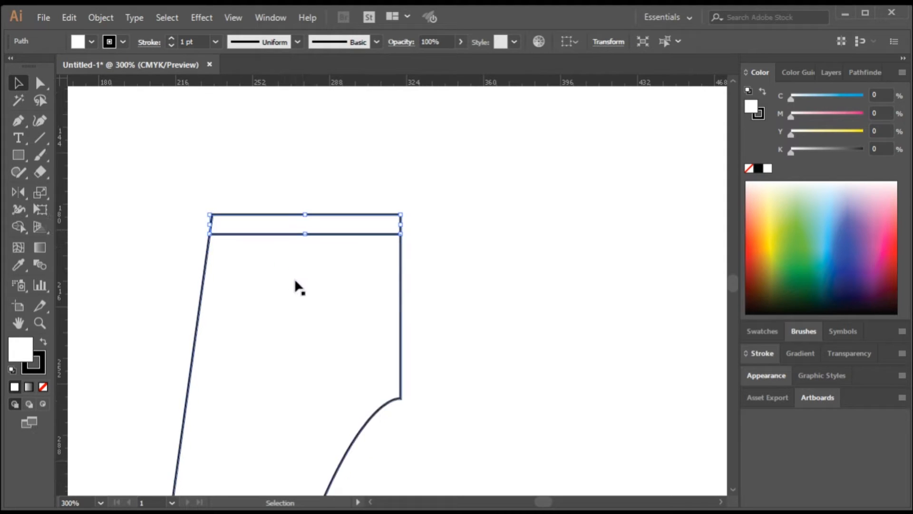
pyautogui.scroll(4, 295, 285)
pyautogui.click(512, 262)
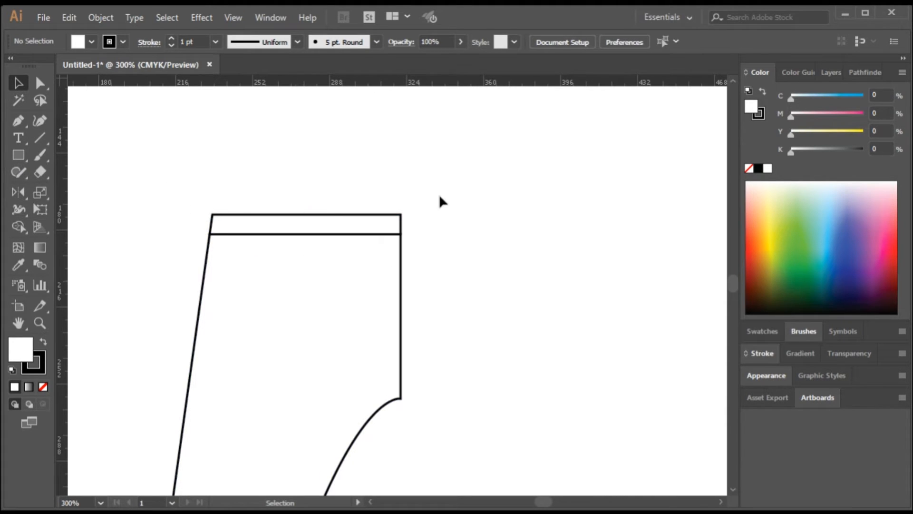
# Step: Draw a curved pocket opening with the Pen tool from the outer edge to the waistband seam at about X 265 pt, Y 182 pt
pyautogui.scroll(-3, 384, 275)
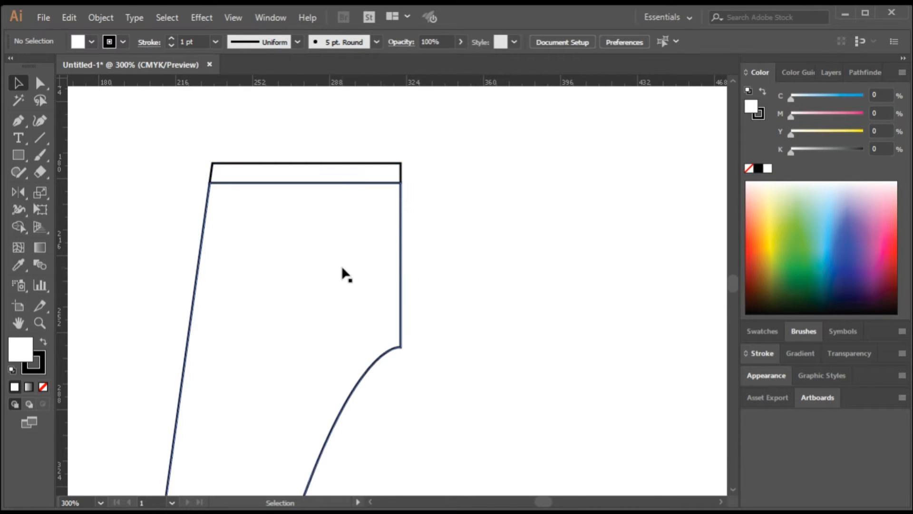
pyautogui.scroll(-1, 337, 296)
pyautogui.scroll(2, 333, 293)
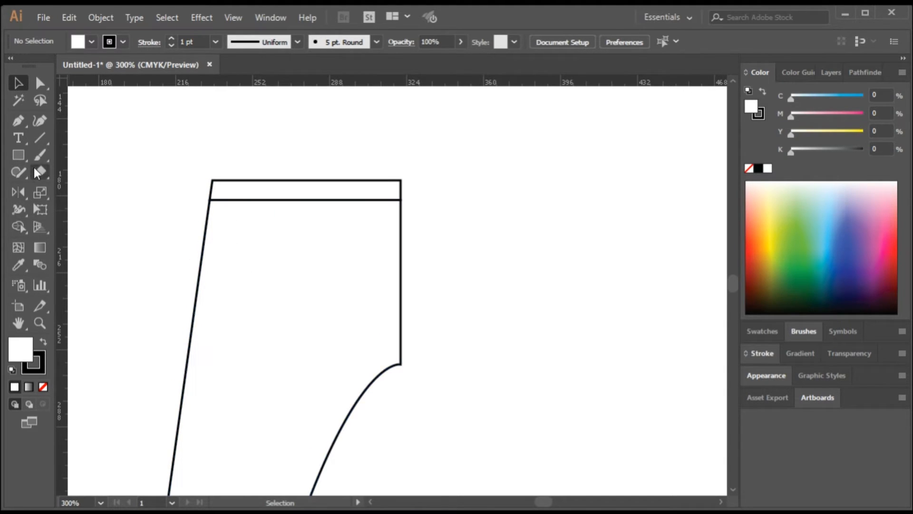
pyautogui.click(19, 121)
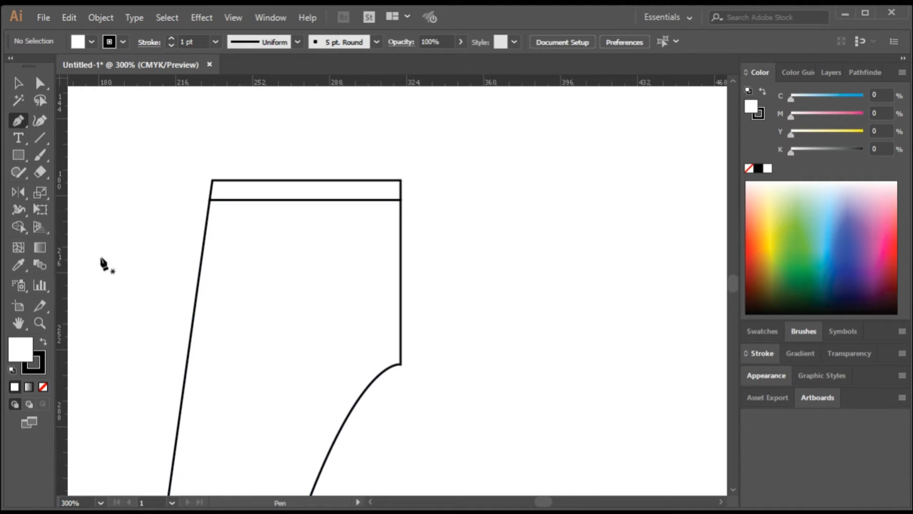
pyautogui.click(204, 242)
pyautogui.moveTo(281, 200); pyautogui.dragTo(310, 144)
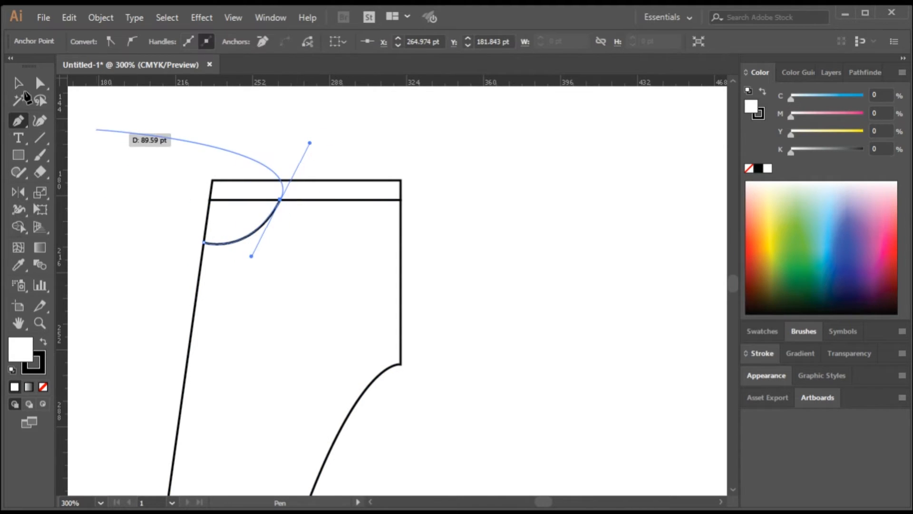
pyautogui.click(18, 83)
pyautogui.click(113, 179)
# Step: Draw a pocket curve from the outer edge to the waistband seam at about X 262 pt, Y 182 pt, and remove its outgoing handle
pyautogui.scroll(-6, 336, 309)
pyautogui.scroll(7, 336, 312)
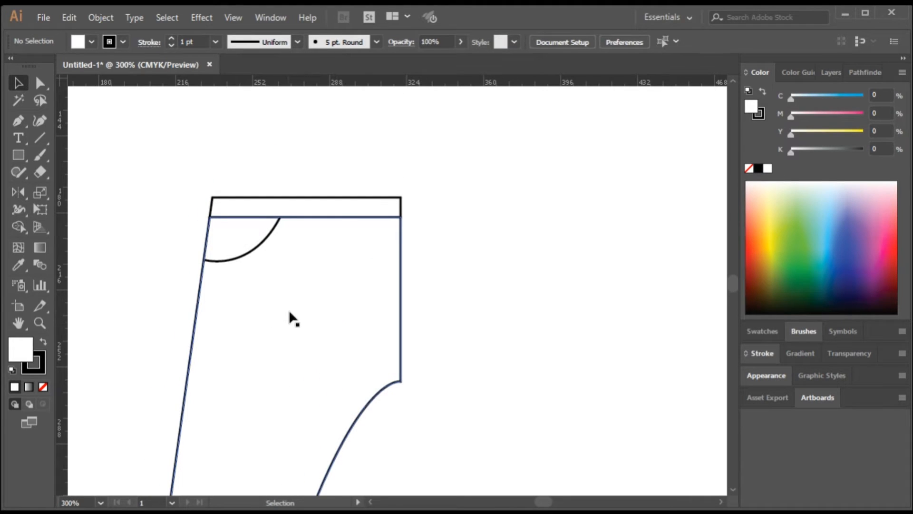
pyautogui.keyDown('alt'); pyautogui.scroll(-3, 328, 320); pyautogui.keyUp('alt')
pyautogui.scroll(-2, 328, 326)
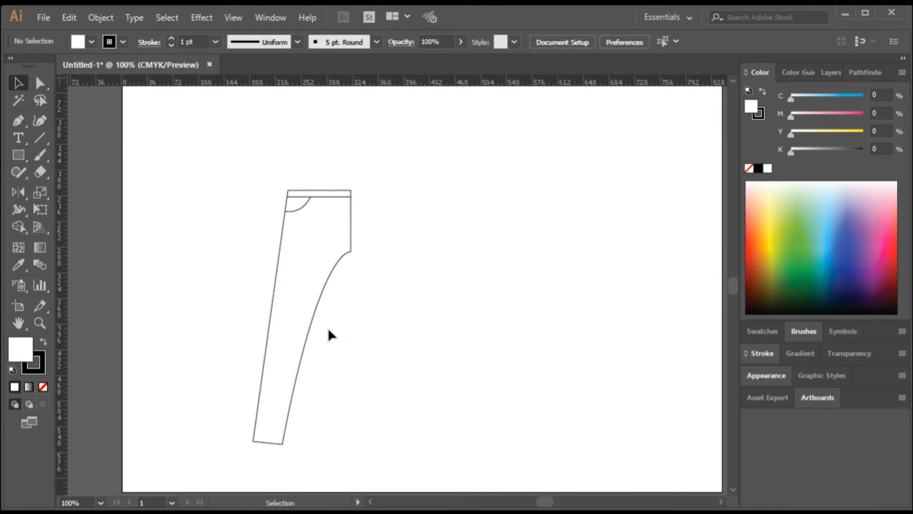
pyautogui.keyDown('alt'); pyautogui.scroll(4, 330, 206); pyautogui.keyUp('alt')
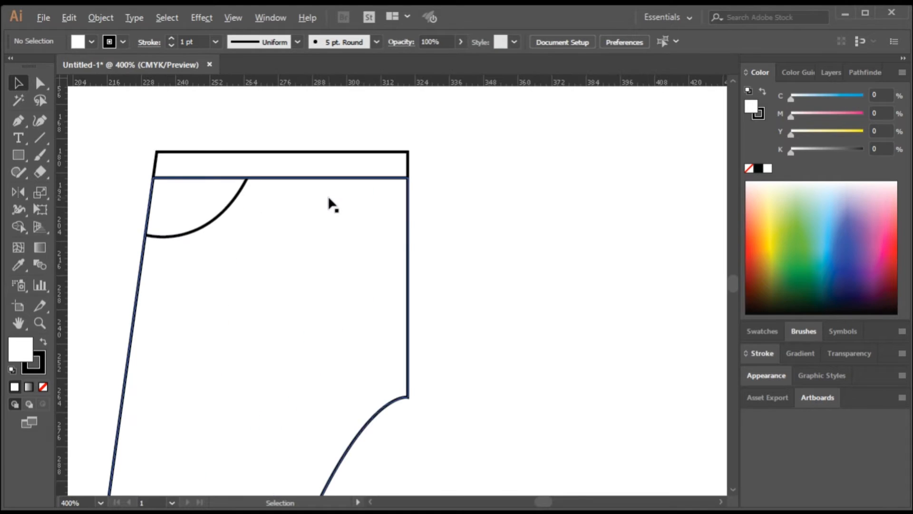
pyautogui.keyDown('alt'); pyautogui.scroll(-1, 292, 289); pyautogui.keyUp('alt')
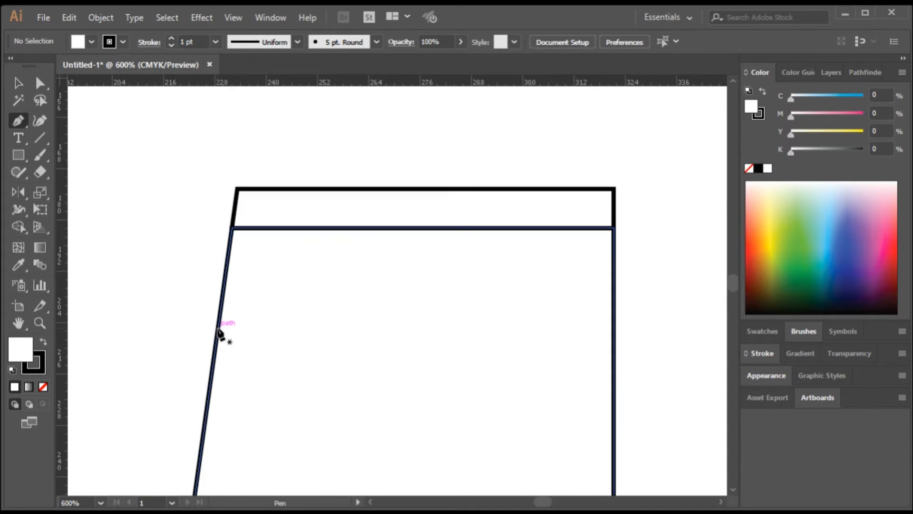
pyautogui.click(218, 329)
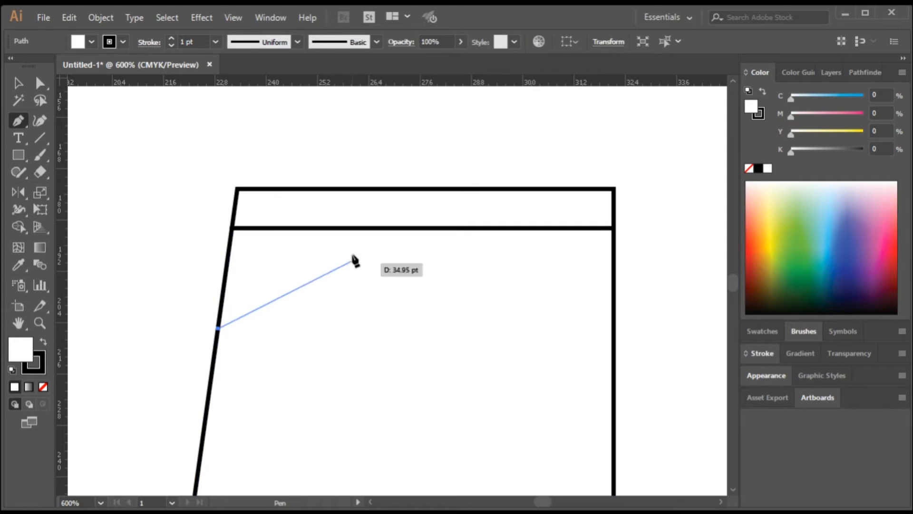
pyautogui.moveTo(361, 229); pyautogui.dragTo(401, 119)
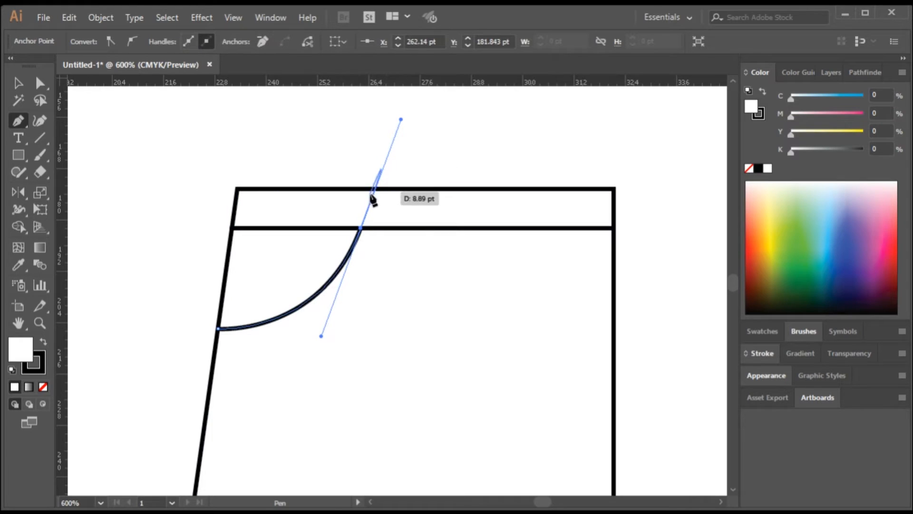
pyautogui.click(361, 229)
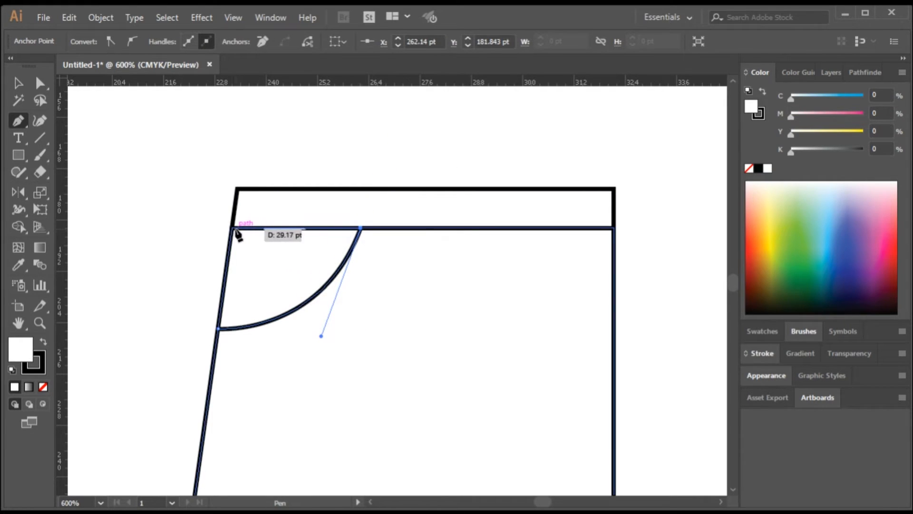
# Step: Close the pocket shape with straight edges through the corner at about X 232 pt, Y 182 pt and back to its starting point
pyautogui.moveTo(232, 229); pyautogui.dragTo(231, 275)
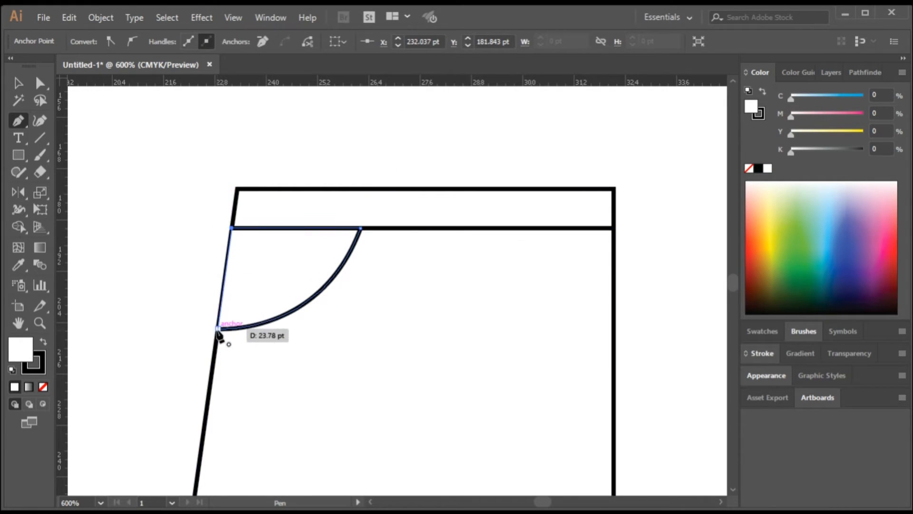
pyautogui.click(218, 329)
pyautogui.click(18, 83)
pyautogui.click(156, 245)
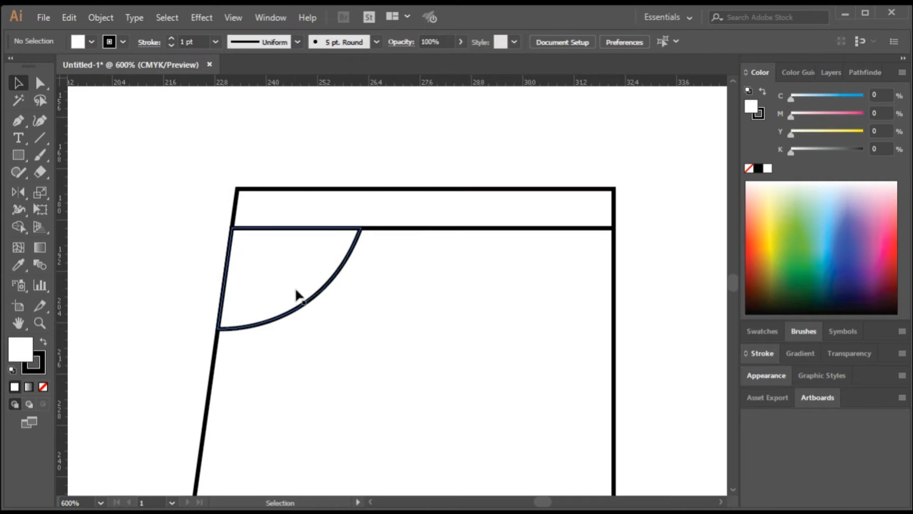
# Step: Draw a straight line across the pocket from the outer edge to the pocket curve at about X 252 pt, Y 197 pt
pyautogui.moveTo(317, 295); pyautogui.dragTo(197, 203)
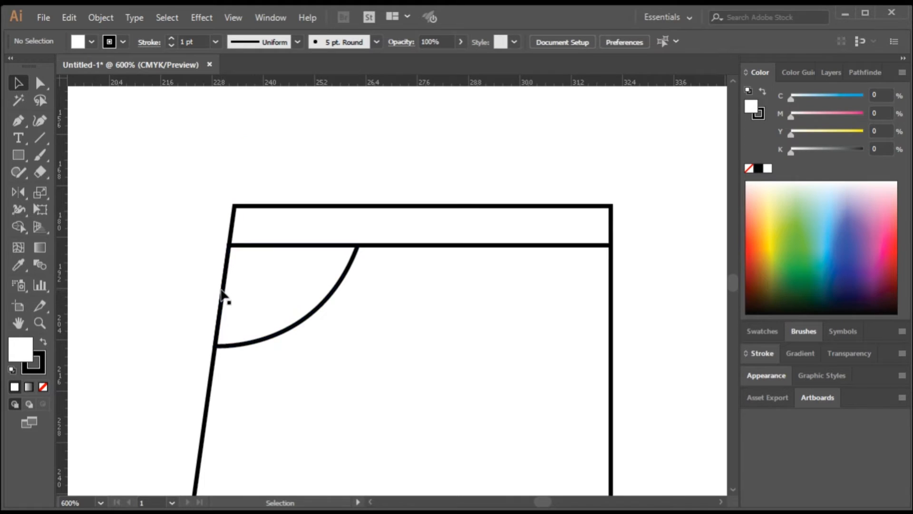
pyautogui.click(18, 121)
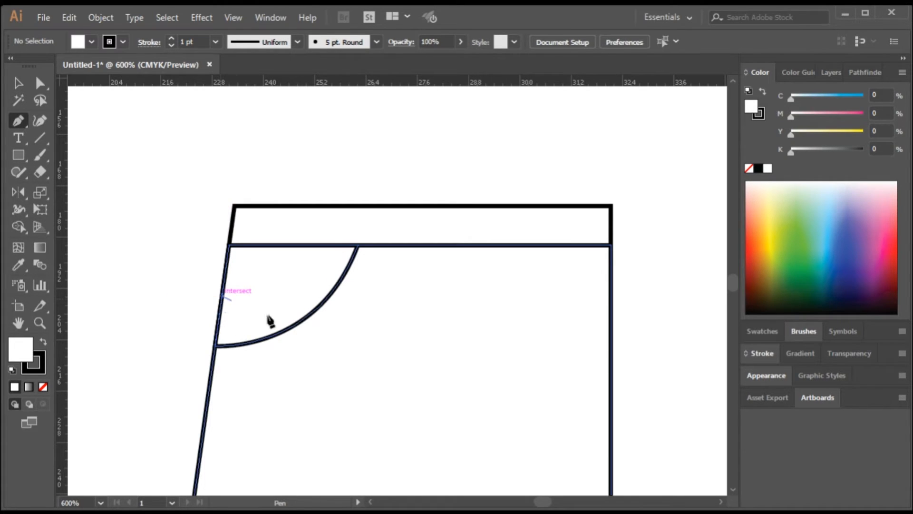
pyautogui.click(221, 296)
pyautogui.click(313, 311)
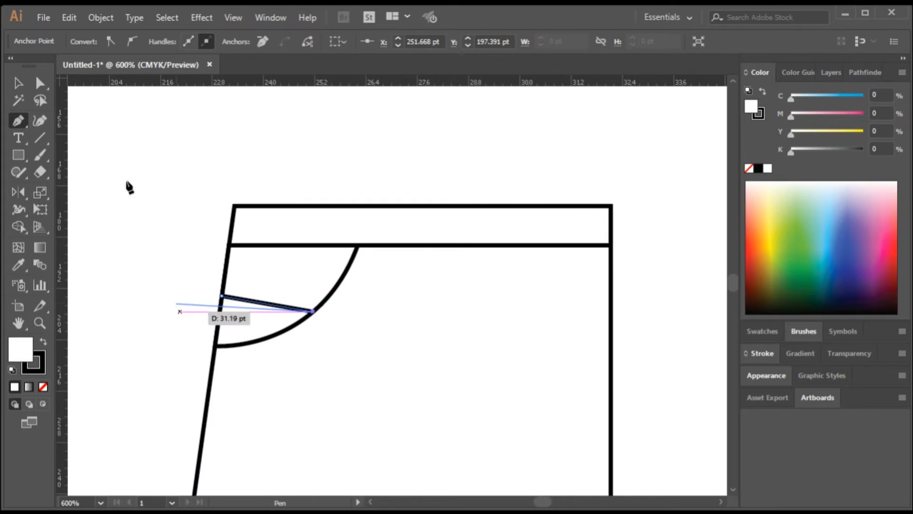
# Step: Select all the trouser and pocket paths and separate the lower pocket section into its own closed shape with the Shape Builder
pyautogui.click(18, 83)
pyautogui.click(135, 267)
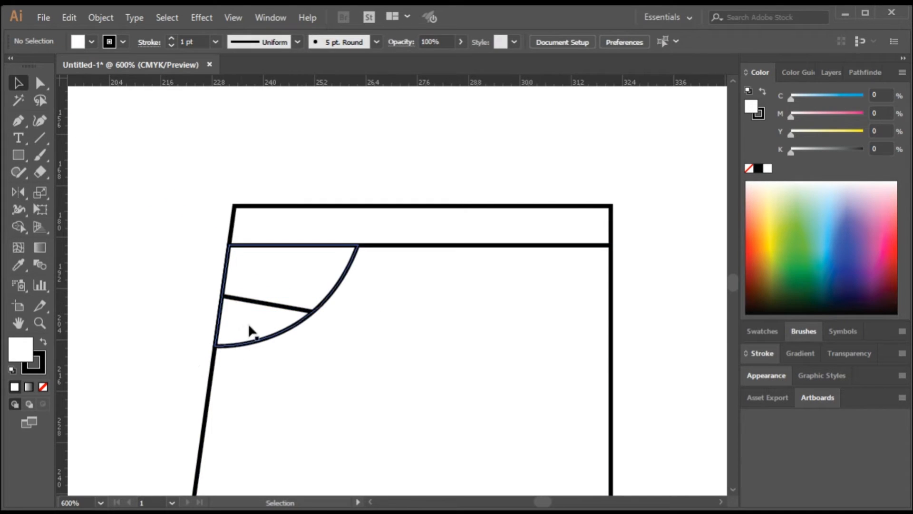
pyautogui.moveTo(127, 252); pyautogui.dragTo(279, 353)
pyautogui.moveTo(194, 205); pyautogui.dragTo(280, 365)
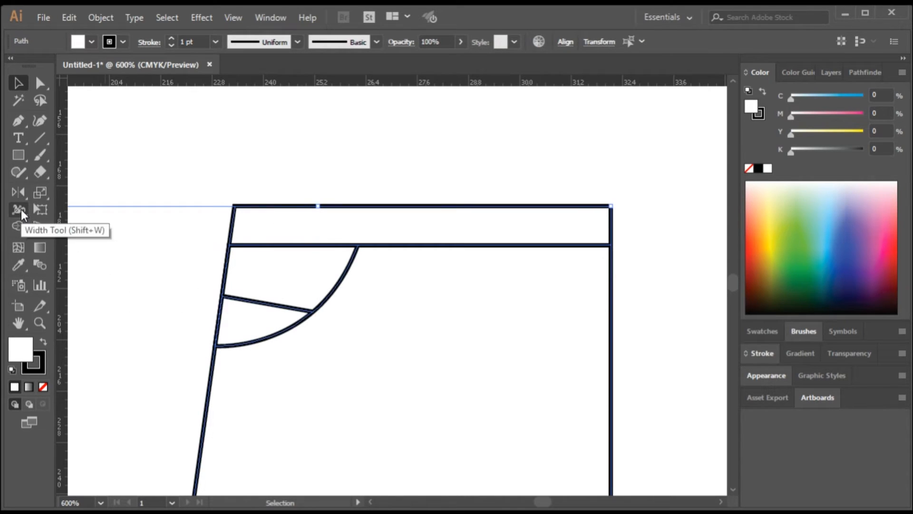
pyautogui.click(19, 227)
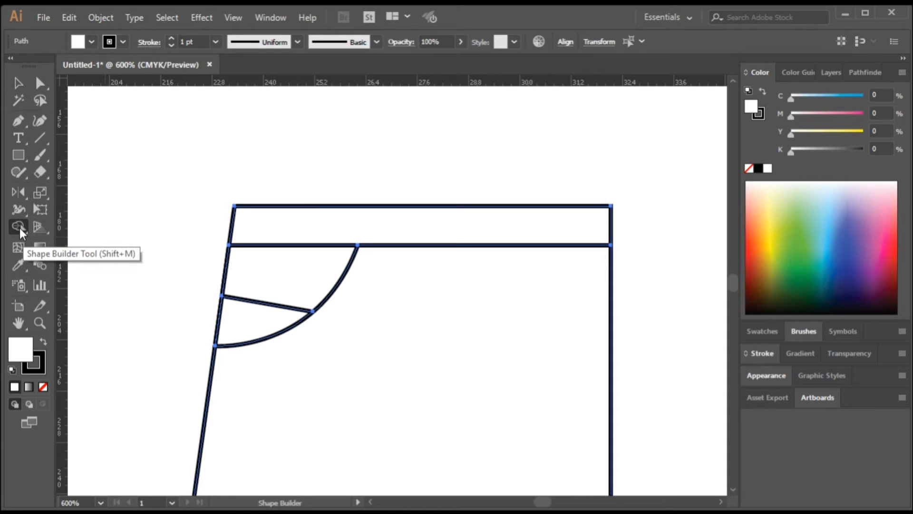
pyautogui.click(236, 317)
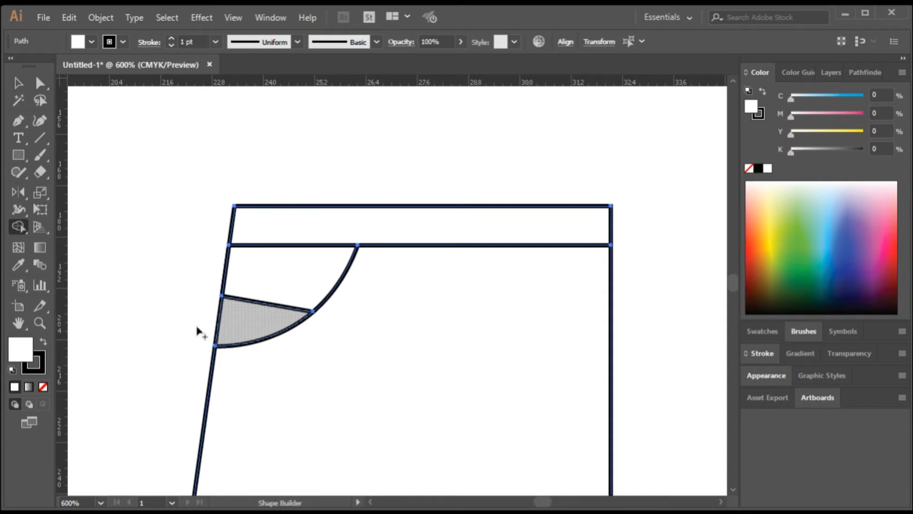
pyautogui.press('v')
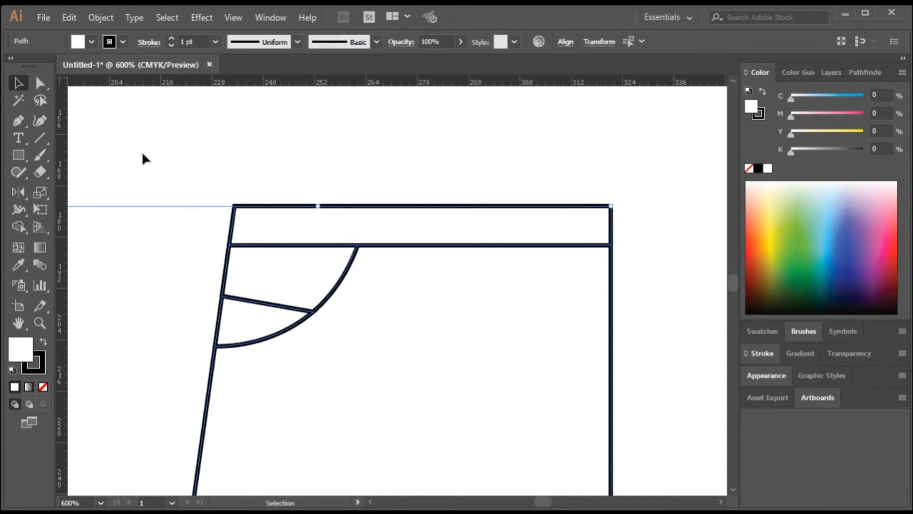
pyautogui.click(200, 151)
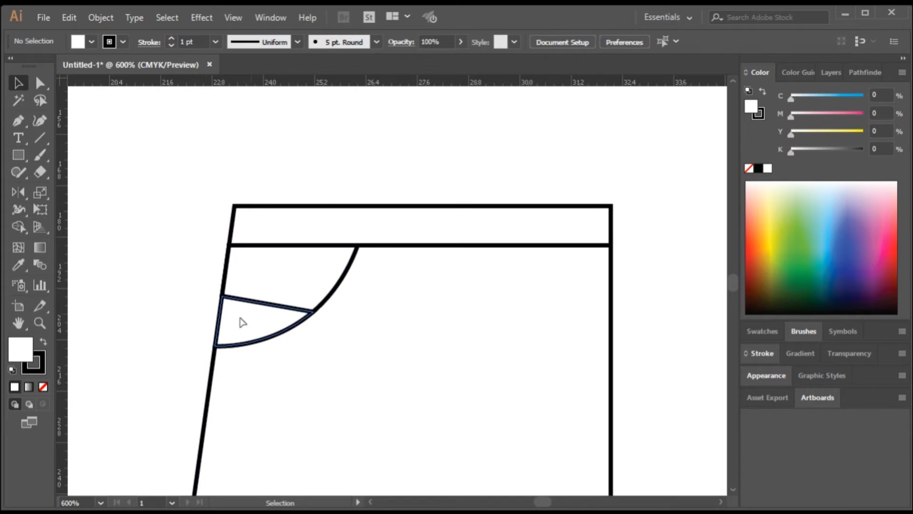
# Step: Try moving the lower and upper pocket pieces away from the leg, and undo both moves
pyautogui.moveTo(240, 320); pyautogui.dragTo(181, 336)
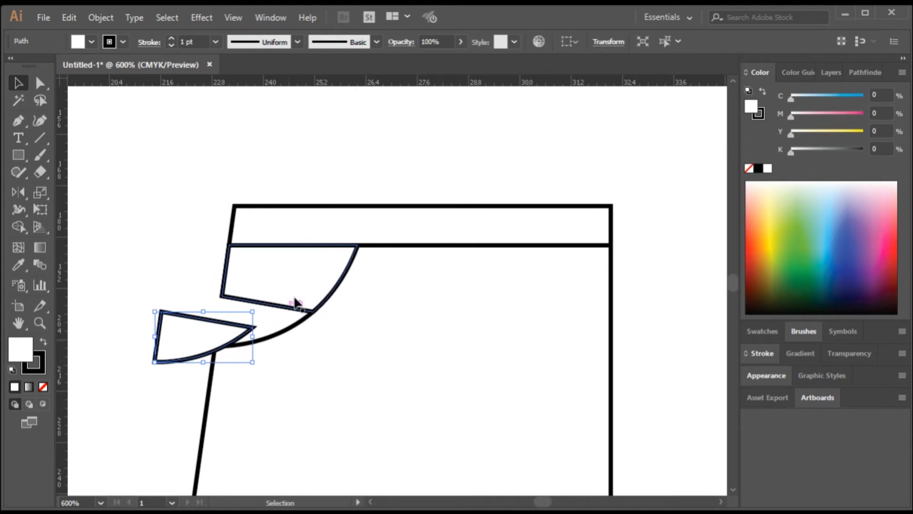
pyautogui.moveTo(295, 301); pyautogui.dragTo(115, 204)
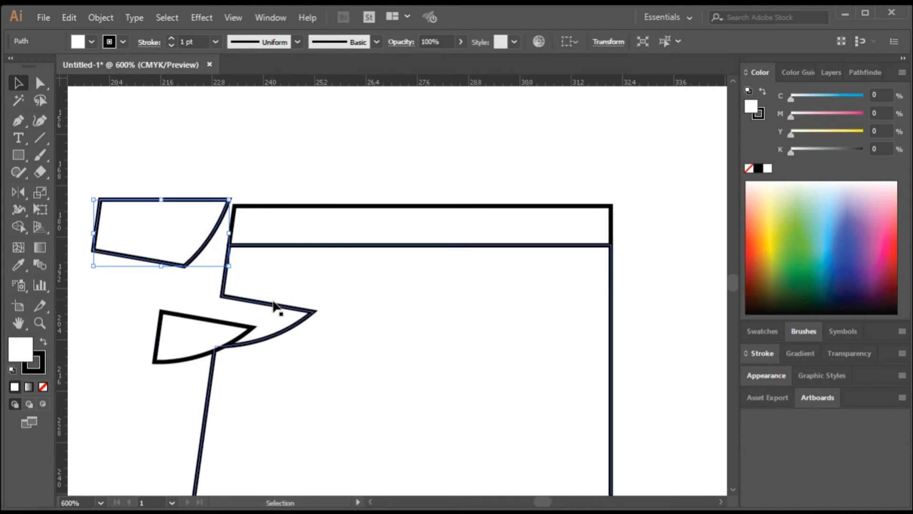
pyautogui.hotkey('ctrl', 'z')
pyautogui.hotkey('ctrl', 'z')
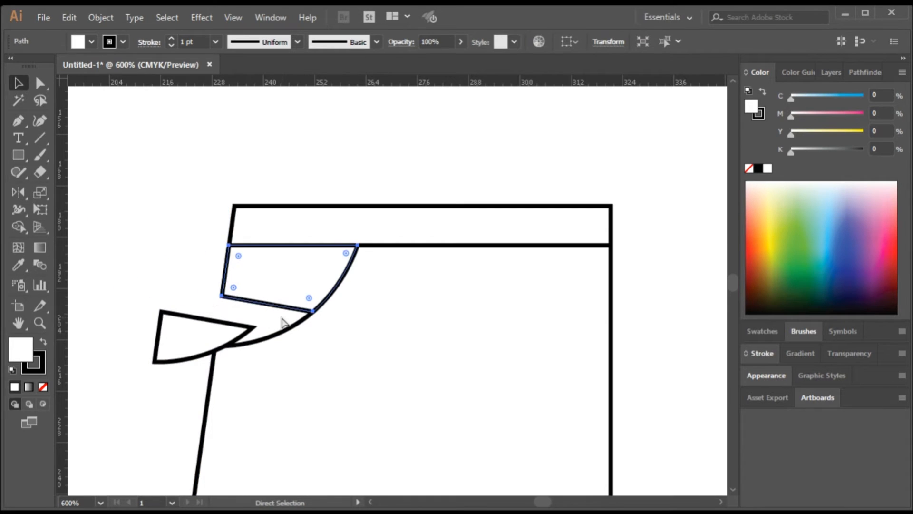
pyautogui.hotkey('ctrl', 'z')
pyautogui.hotkey('ctrl', 'shift', 'a')
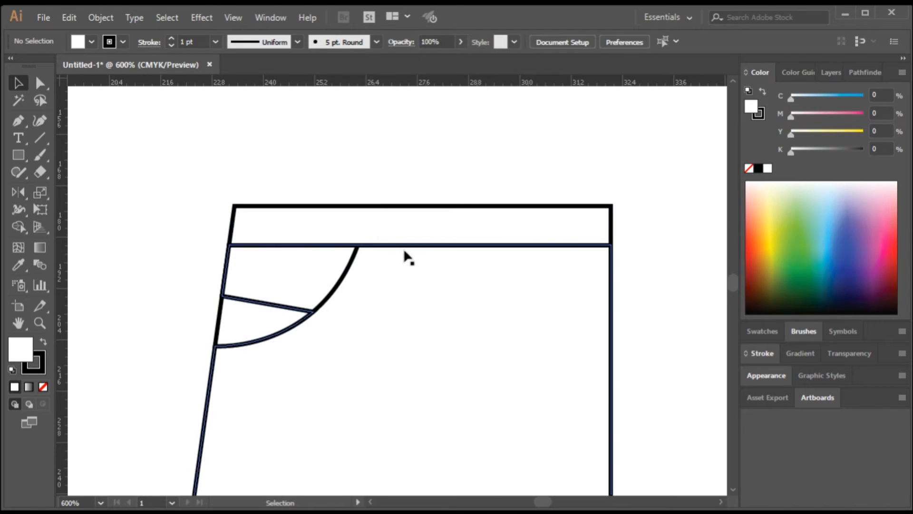
# Step: Draw a narrow upright rectangle across the waistband as a belt loop, shift it slightly towards the centre front, and lengthen it downwards
pyautogui.click(18, 154)
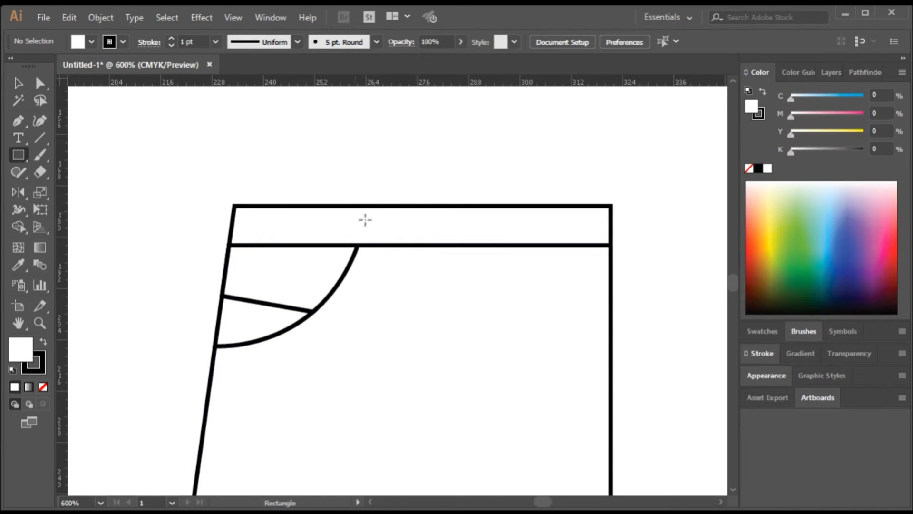
pyautogui.moveTo(372, 196); pyautogui.dragTo(388, 254)
pyautogui.click(20, 90)
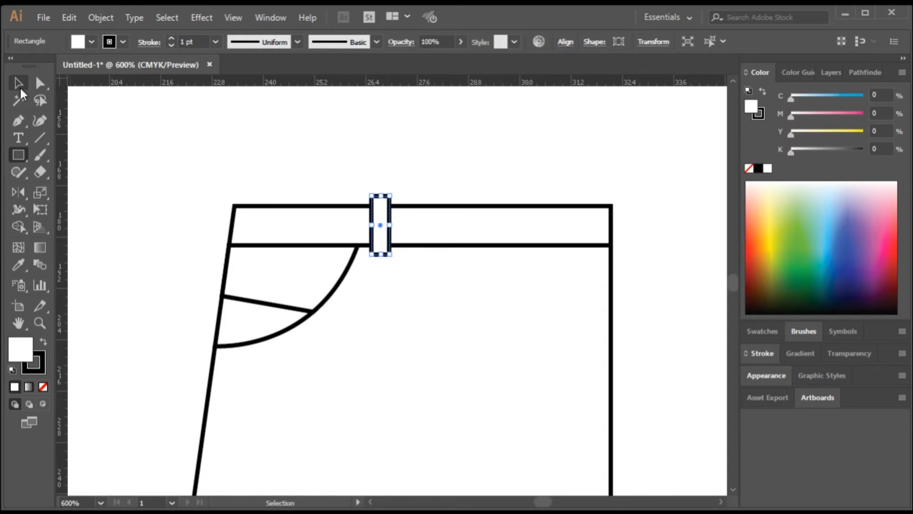
pyautogui.click(371, 171)
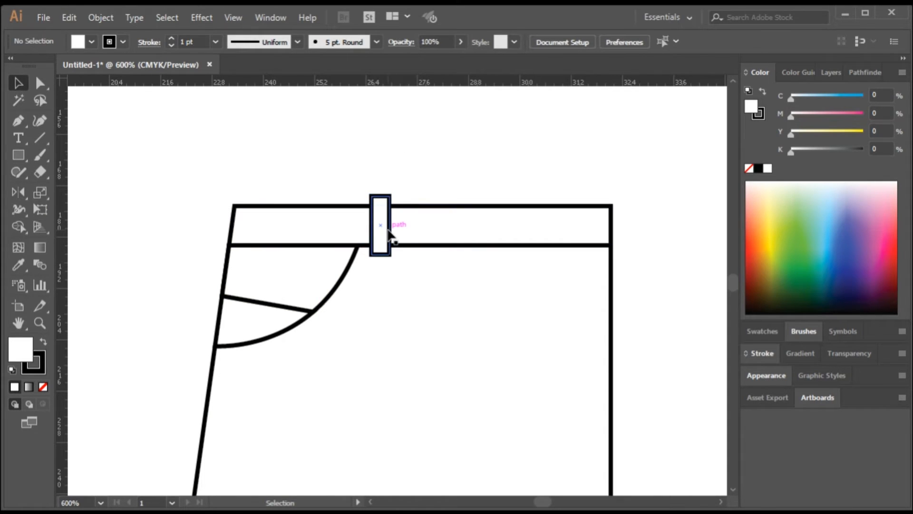
pyautogui.moveTo(388, 233); pyautogui.dragTo(403, 237)
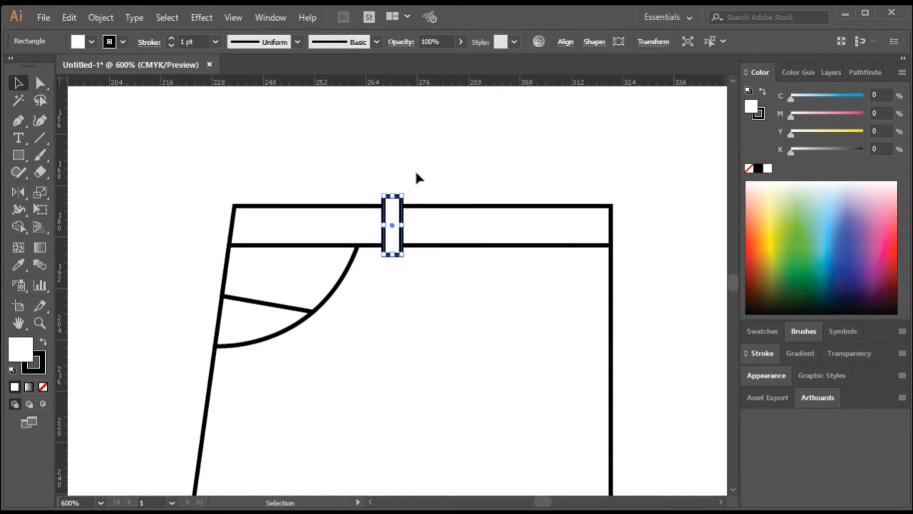
pyautogui.click(413, 179)
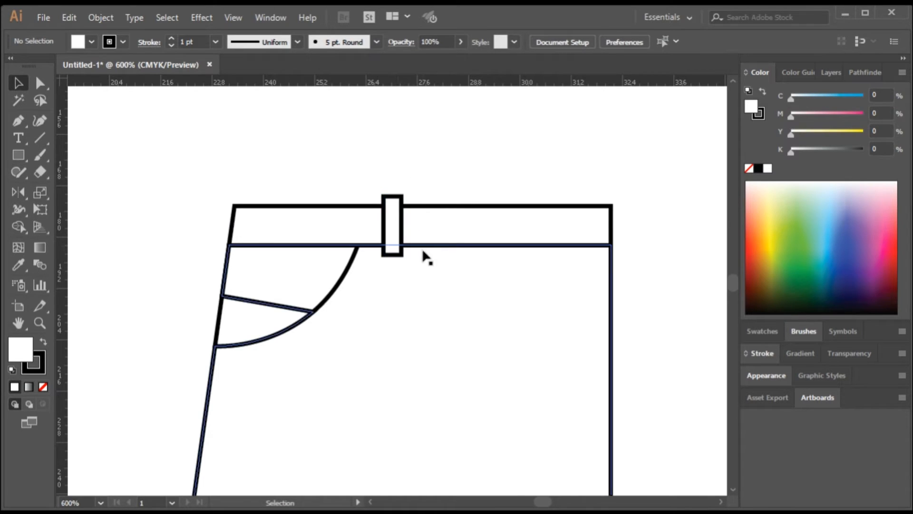
pyautogui.scroll(2, 509, 257)
pyautogui.scroll(-5, 380, 197)
pyautogui.scroll(-2, 428, 247)
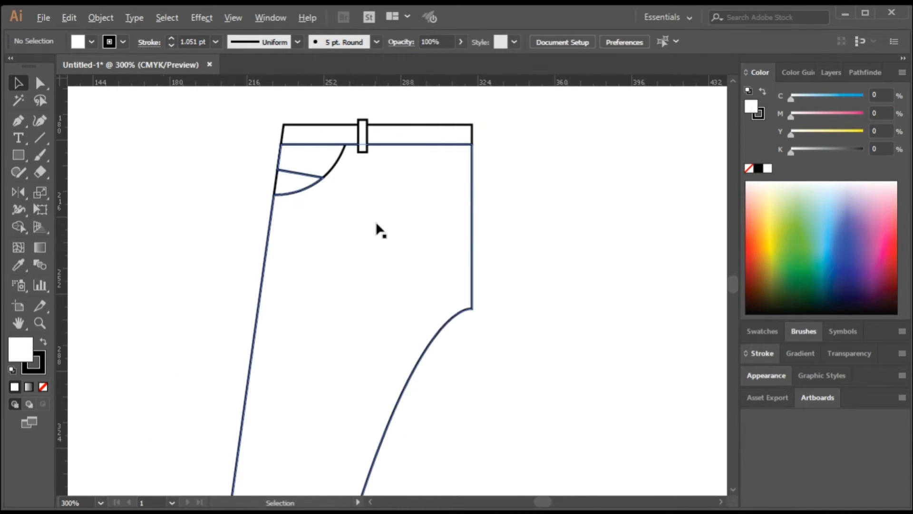
pyautogui.scroll(-1, 375, 227)
pyautogui.scroll(4, 373, 152)
pyautogui.scroll(-2, 291, 317)
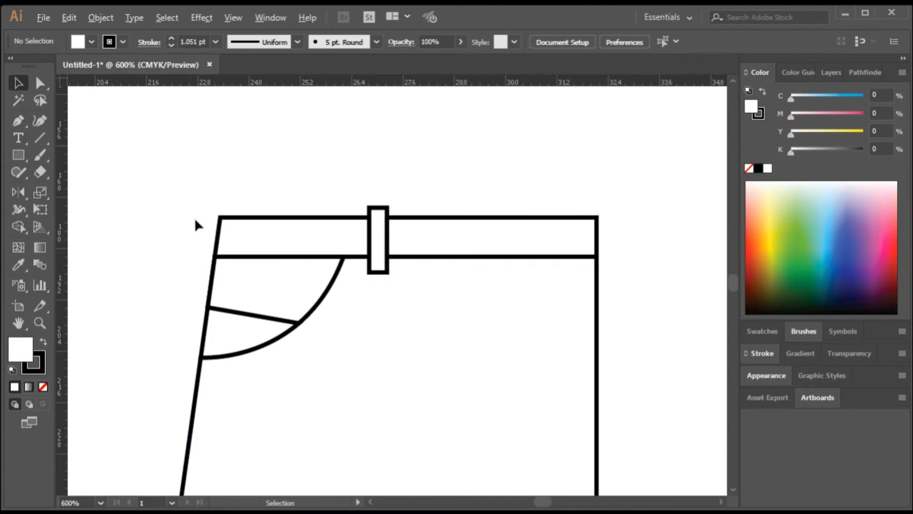
pyautogui.scroll(2, 198, 219)
pyautogui.scroll(-4, 252, 249)
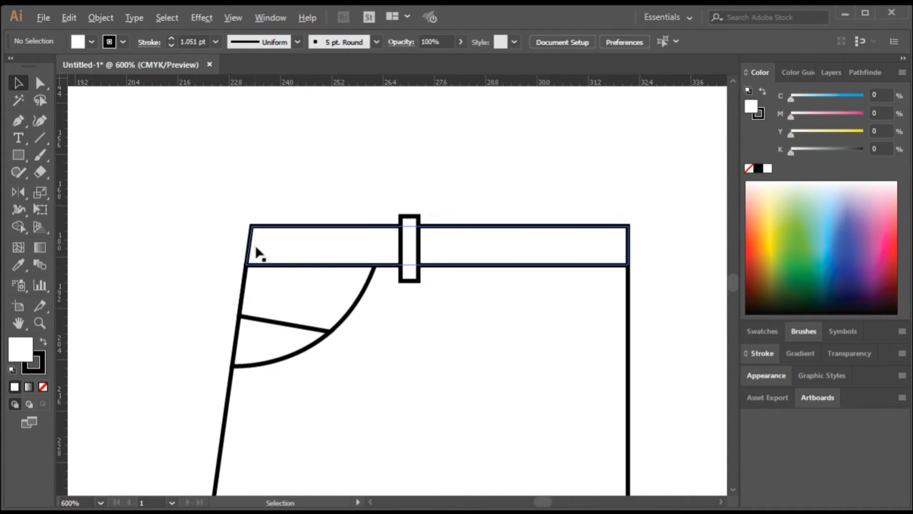
pyautogui.scroll(-1, 403, 338)
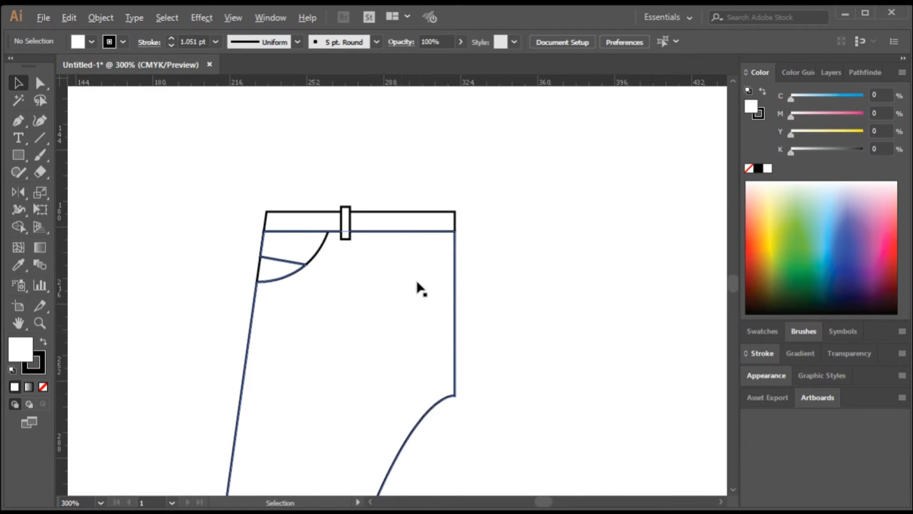
pyautogui.scroll(1, 410, 270)
pyautogui.scroll(1, 224, 252)
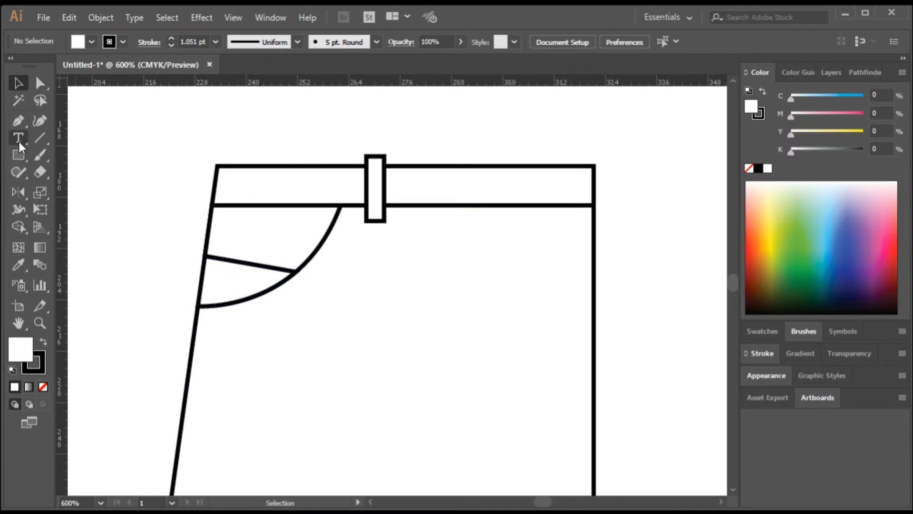
# Step: Draw a straight line just below the inner pocket line, from the outer edge to the pocket curve at about X 249 pt, Y 199 pt
pyautogui.click(19, 121)
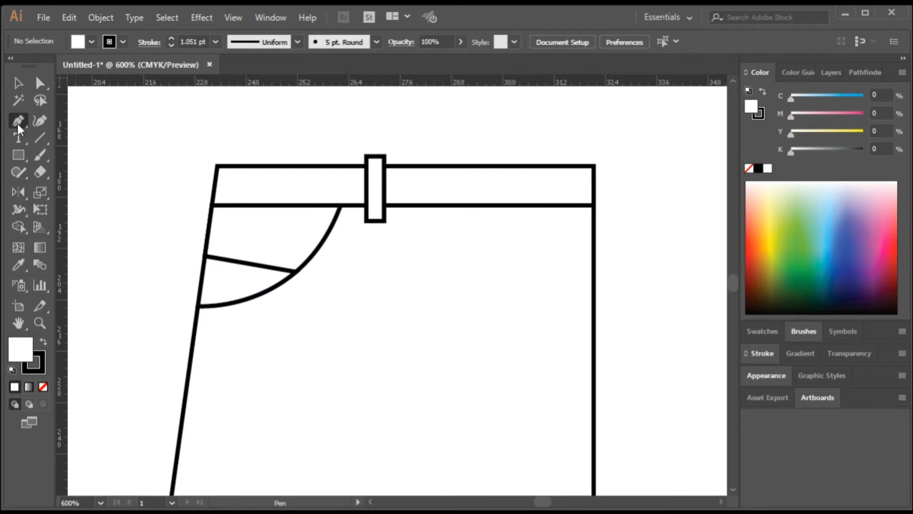
pyautogui.click(204, 265)
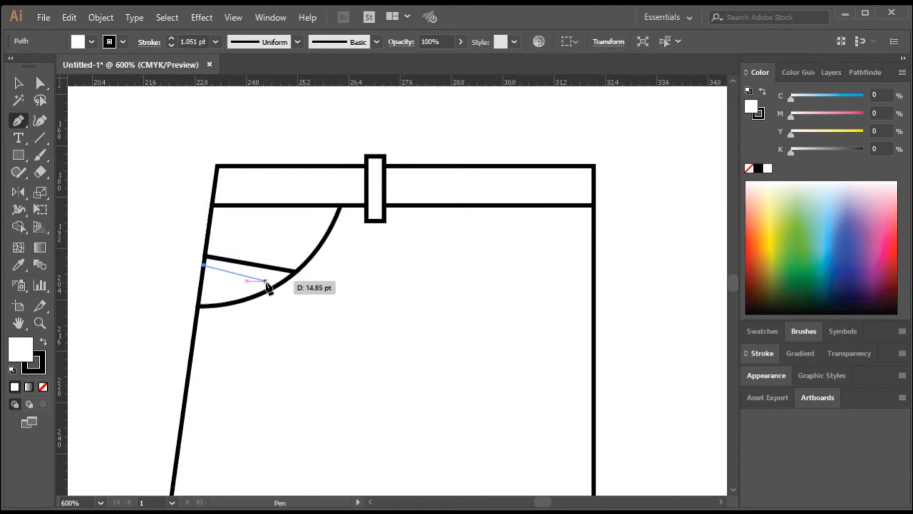
pyautogui.moveTo(202, 300); pyautogui.dragTo(18, 85)
pyautogui.click(18, 85)
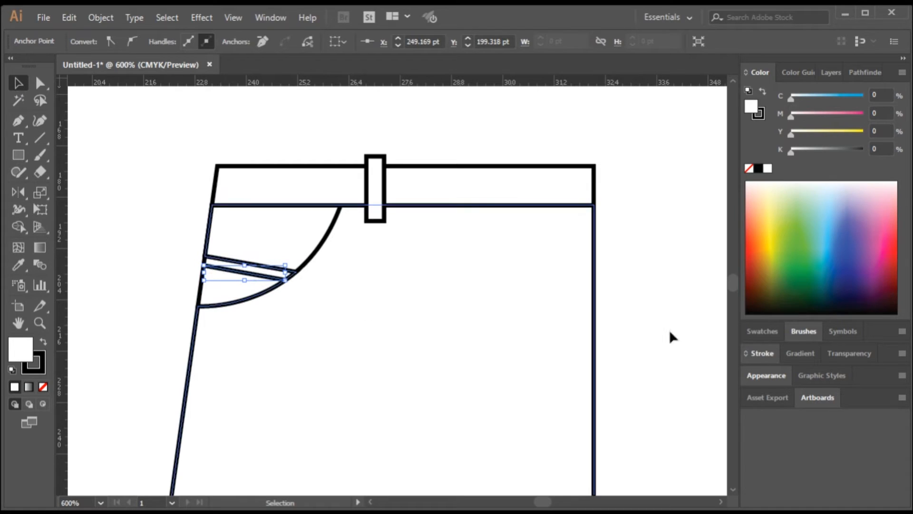
# Step: Turn the new pocket line into stitching with a dashed stroke, a 2 pt dash and a round cap
pyautogui.click(760, 354)
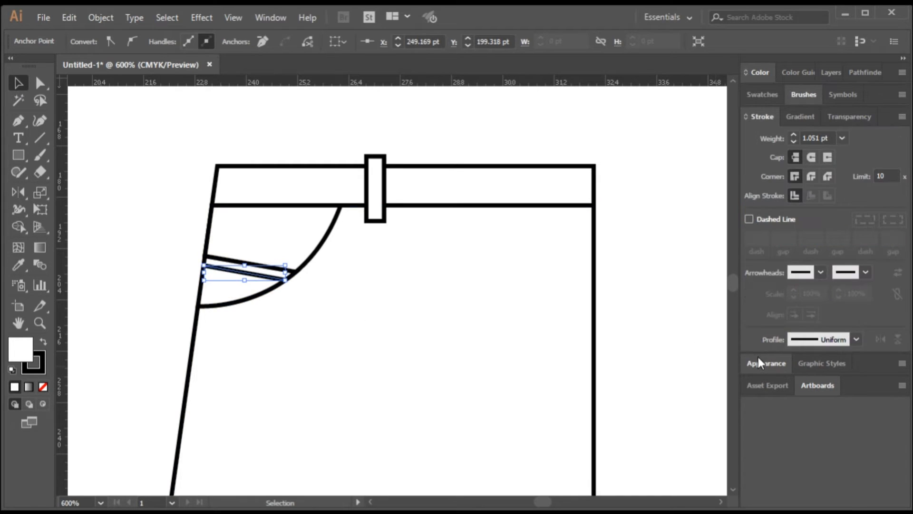
pyautogui.click(760, 218)
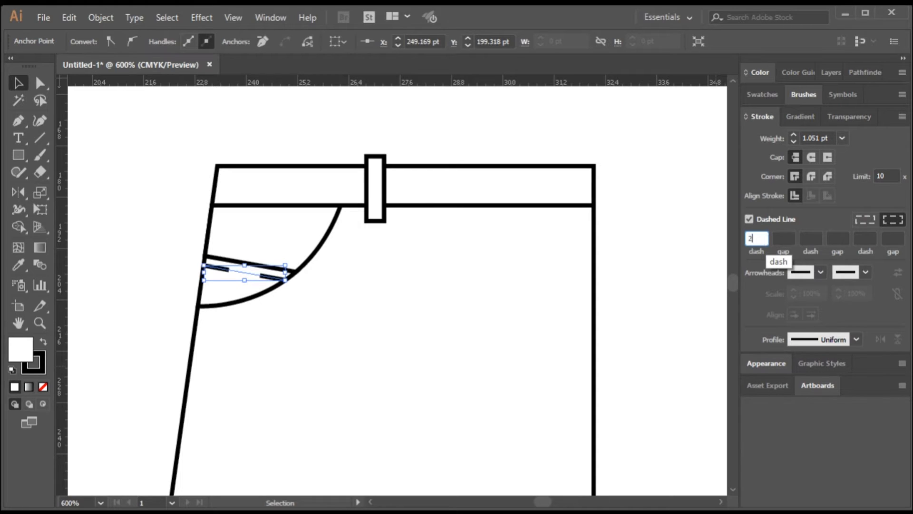
pyautogui.press('Return')
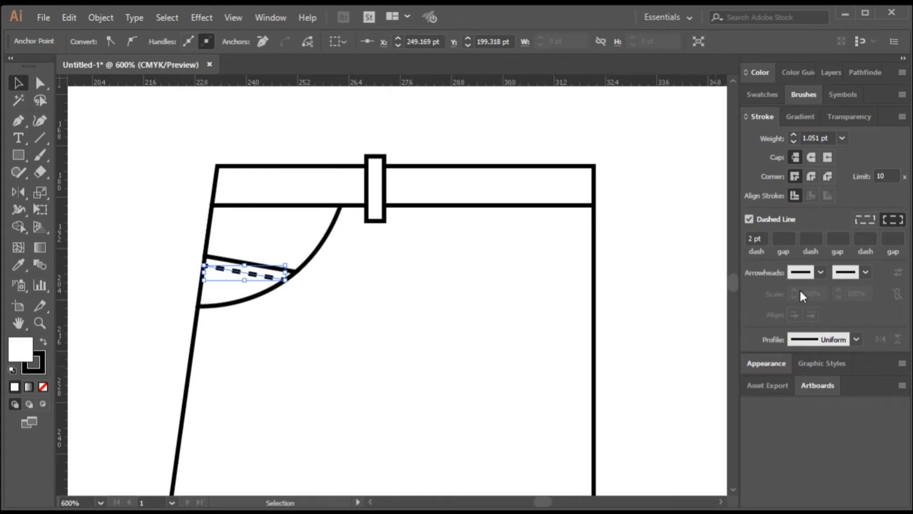
pyautogui.click(812, 158)
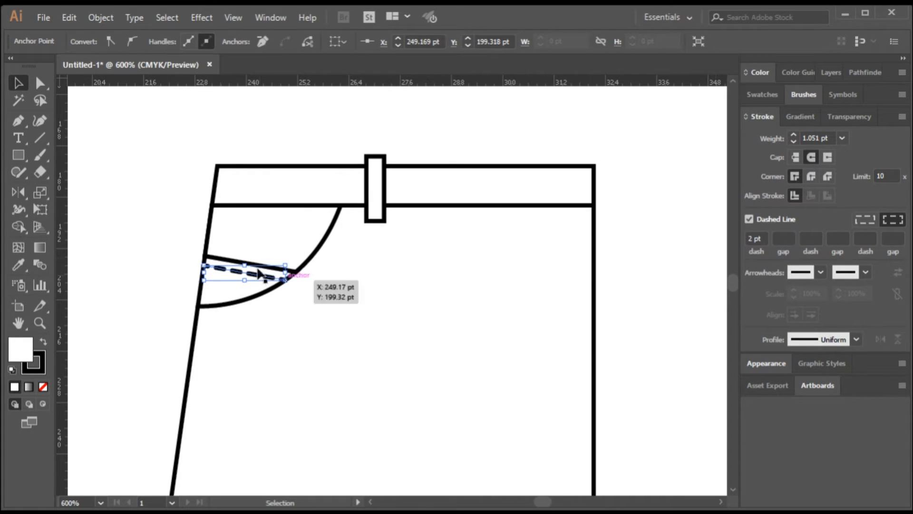
pyautogui.click(152, 238)
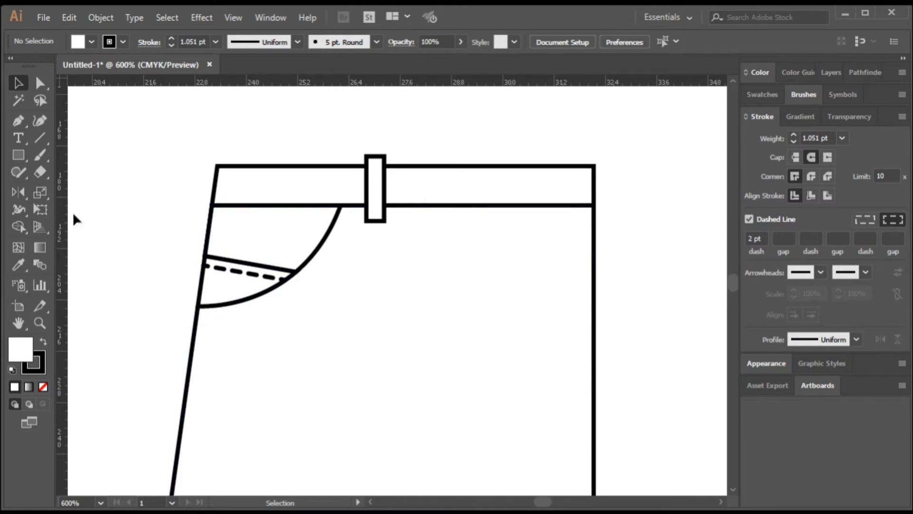
# Step: Draw a curved stitch line outside the pocket curve, from the waistband seam to the outer edge at about X 229 pt, Y 207 pt, and remove its fill
pyautogui.click(21, 120)
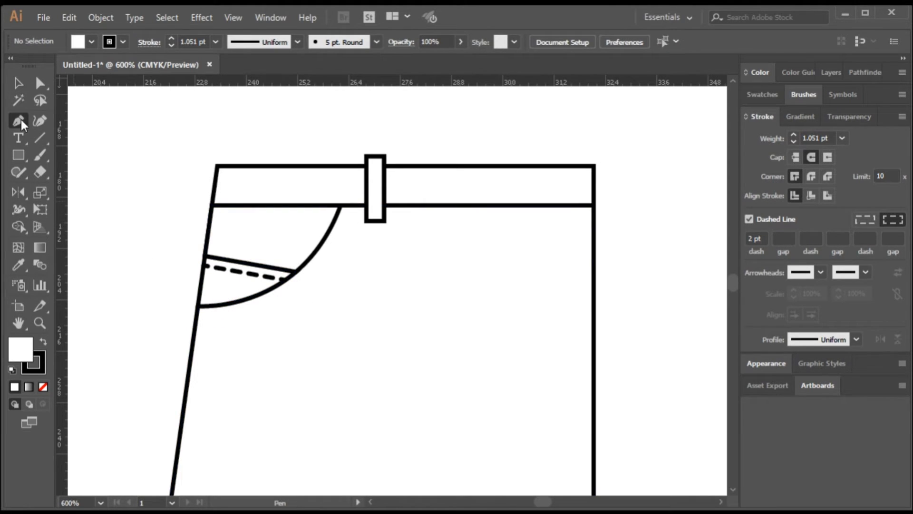
pyautogui.click(347, 206)
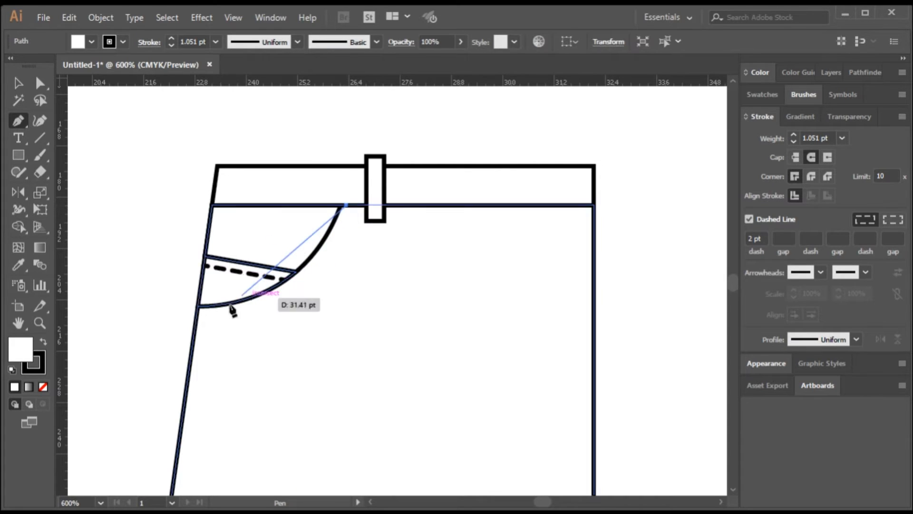
pyautogui.moveTo(198, 313)
pyautogui.mouseDown()
pyautogui.moveTo(96, 322)
pyautogui.moveTo(87, 300)
pyautogui.moveTo(77, 309)
pyautogui.moveTo(152, 343)
pyautogui.moveTo(213, 329)
pyautogui.moveTo(197, 319)
pyautogui.mouseUp()
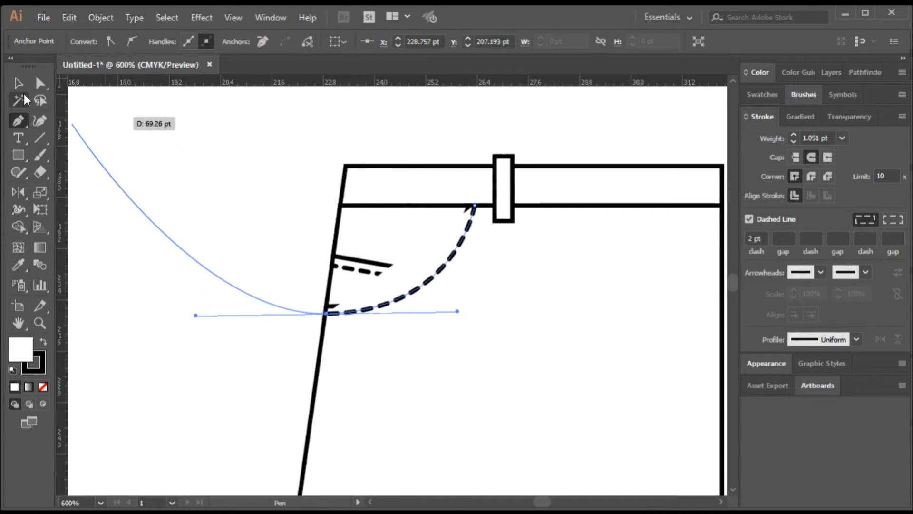
pyautogui.press('v')
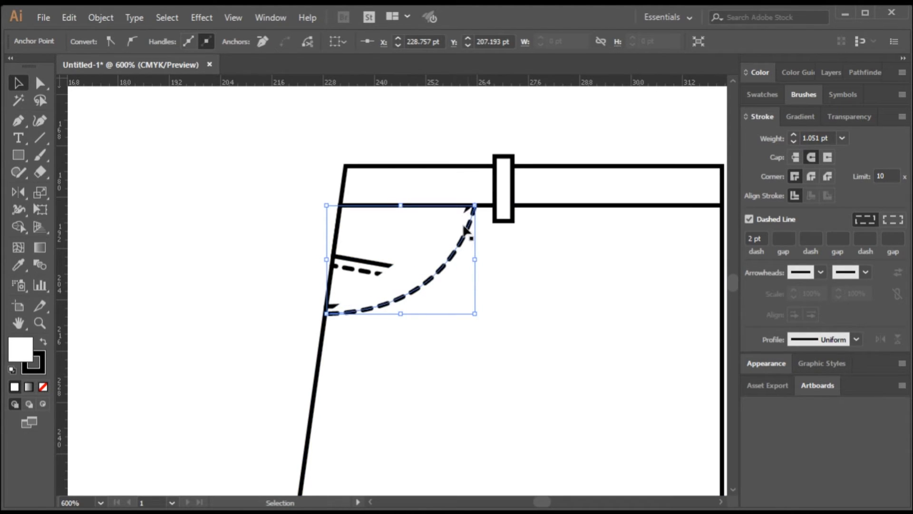
pyautogui.click(45, 387)
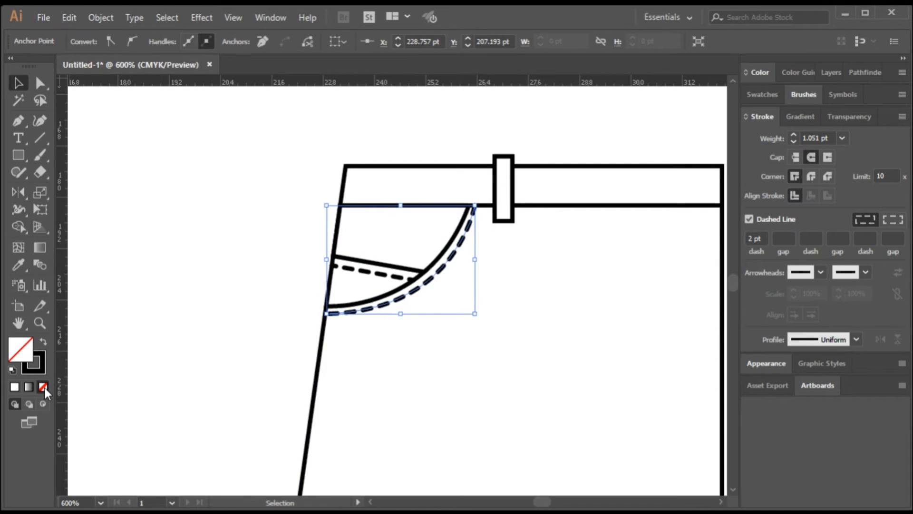
pyautogui.click(244, 294)
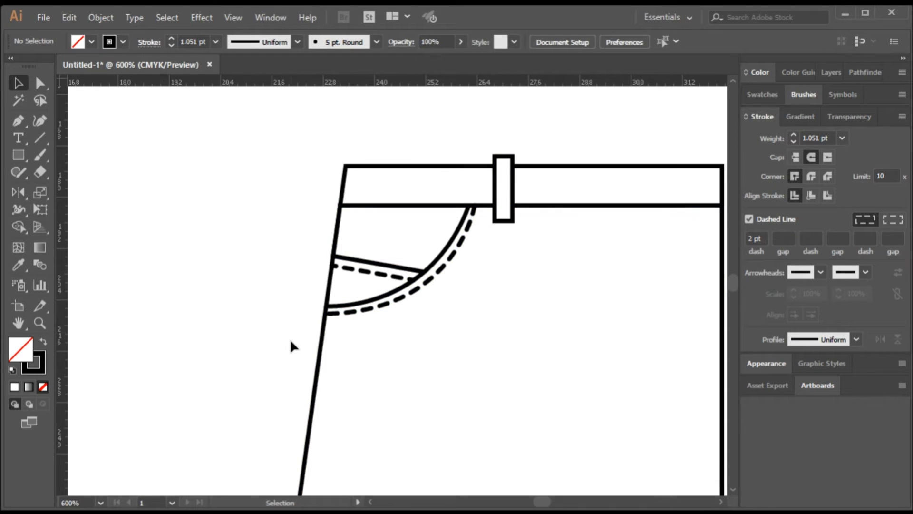
pyautogui.scroll(-1, 218, 304)
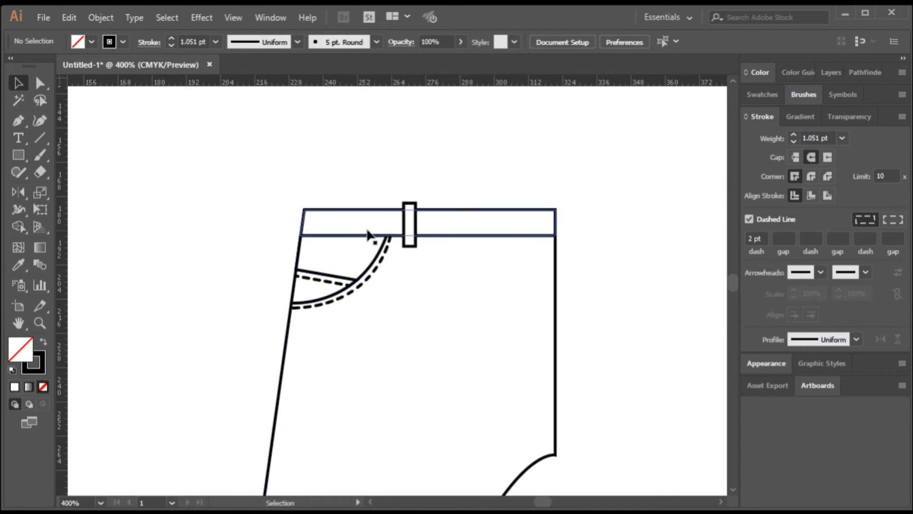
# Step: Draw a dashed Pen curve along the inseam, from the centre front just above the crotch to the hem at about X 222 pt, Y 529 pt
pyautogui.scroll(-2, 418, 284)
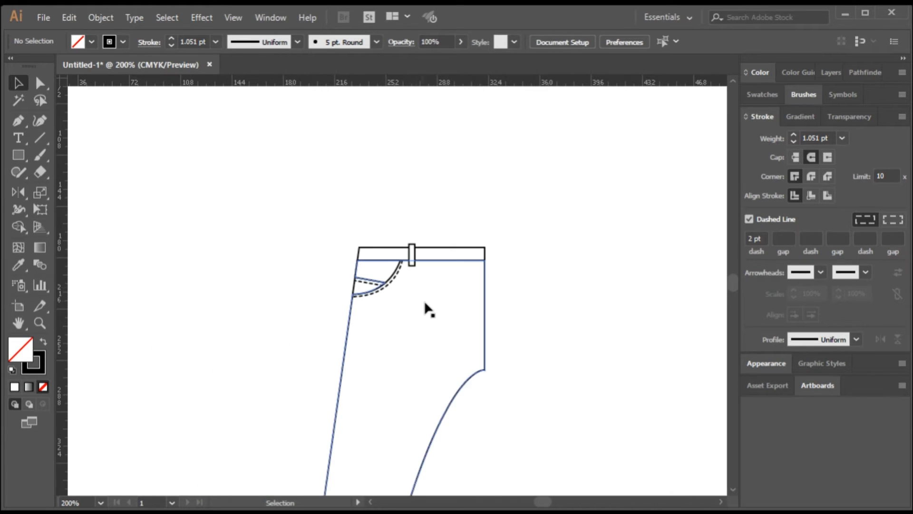
pyautogui.scroll(-5, 426, 307)
pyautogui.scroll(-2, 407, 285)
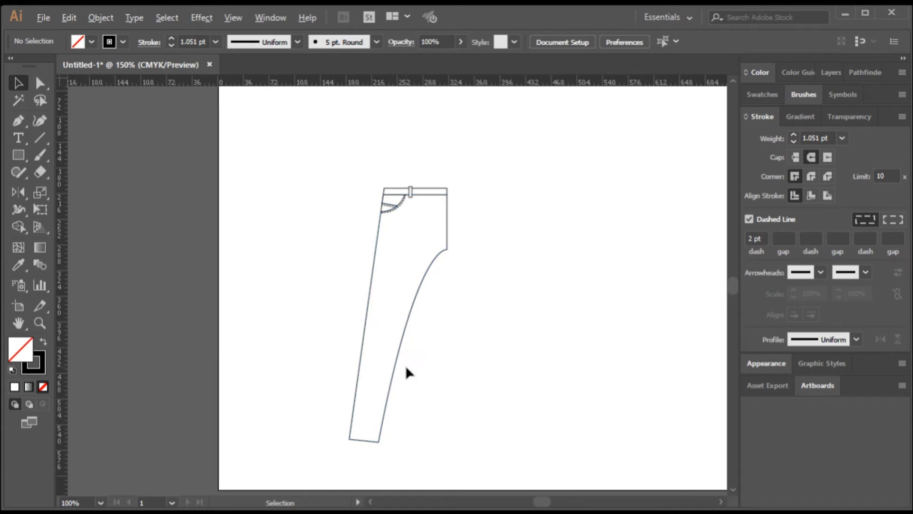
pyautogui.scroll(1, 405, 365)
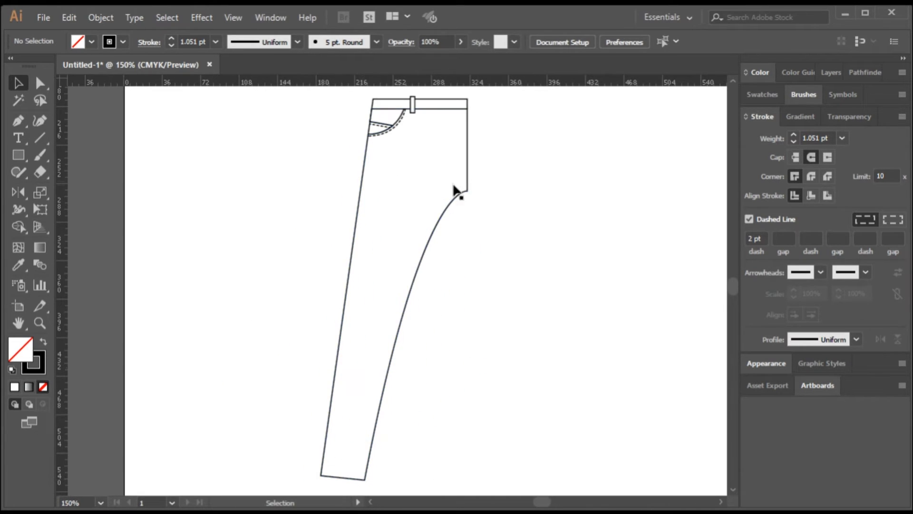
pyautogui.click(19, 121)
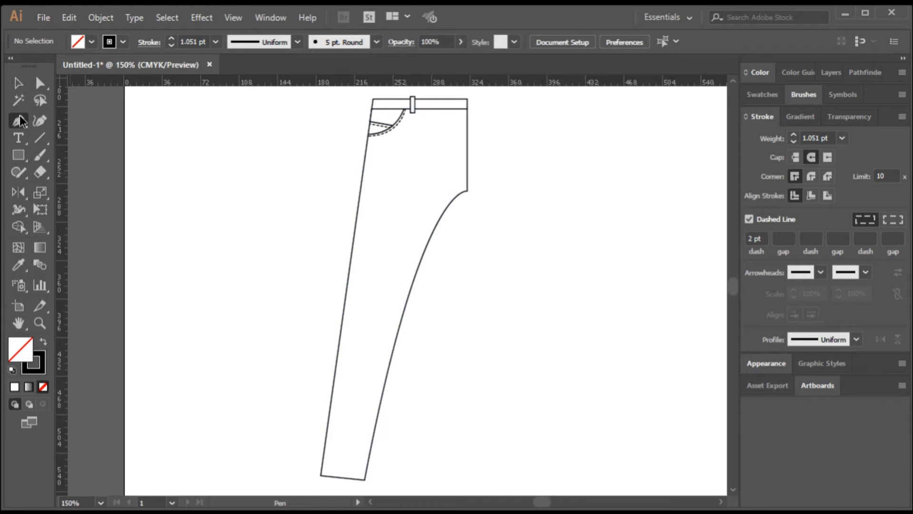
pyautogui.click(468, 190)
pyautogui.scroll(-2, 381, 428)
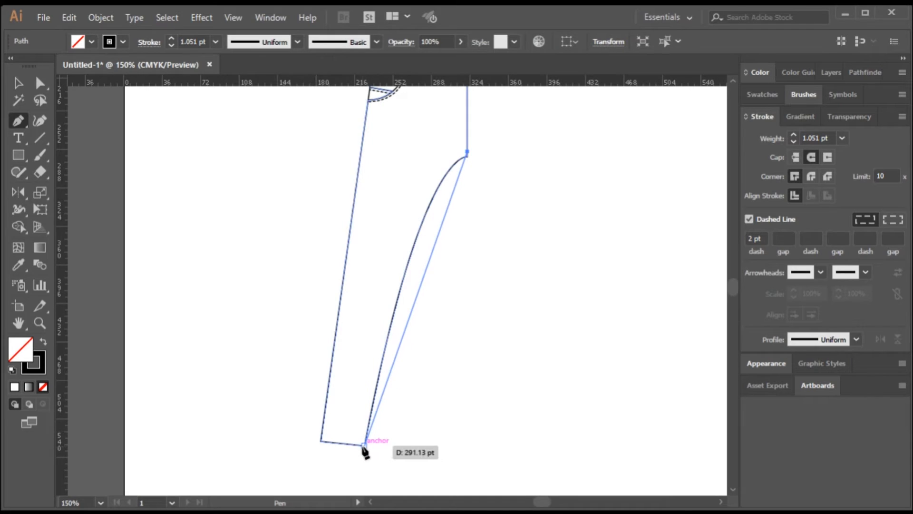
pyautogui.moveTo(365, 447); pyautogui.dragTo(337, 431)
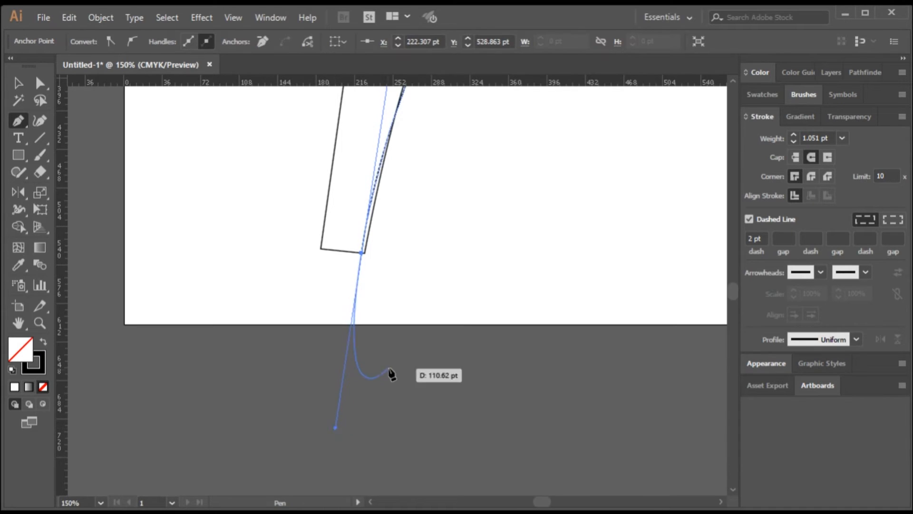
# Step: Reshape the dashed curve by its lower anchor's direction handle until it runs parallel to the inseam, just inside it
pyautogui.scroll(3, 389, 375)
pyautogui.click(18, 85)
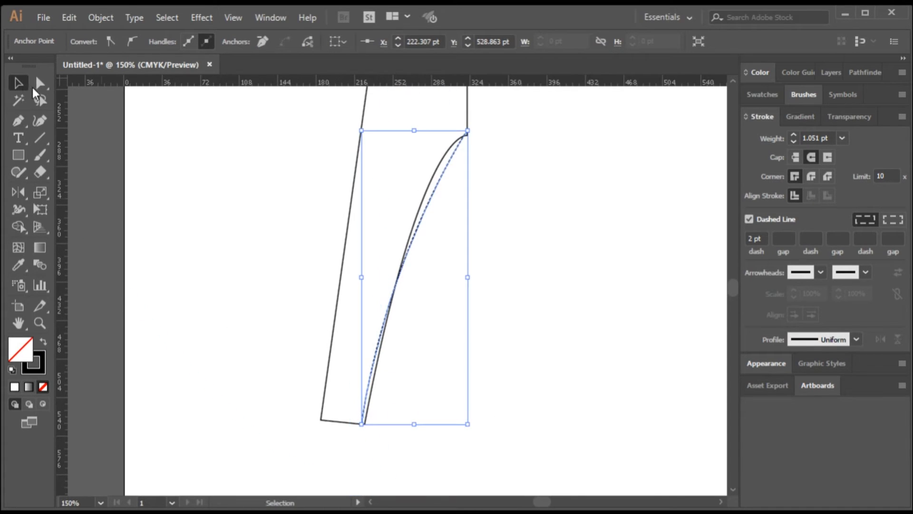
pyautogui.click(42, 84)
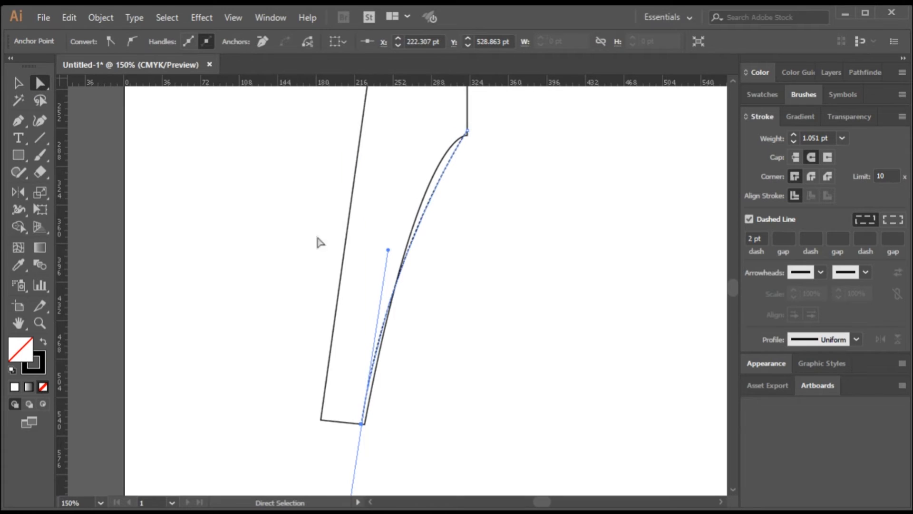
pyautogui.moveTo(388, 249); pyautogui.dragTo(415, 123)
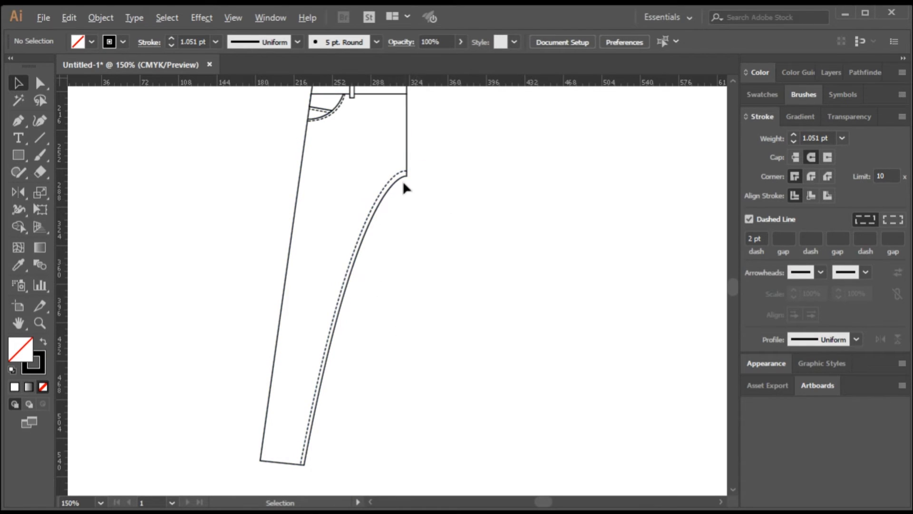
# Step: Duplicate the inseam stitch line slightly above the original, keeping its upper end on the centre front line
pyautogui.scroll(2, 402, 180)
pyautogui.scroll(2, 420, 142)
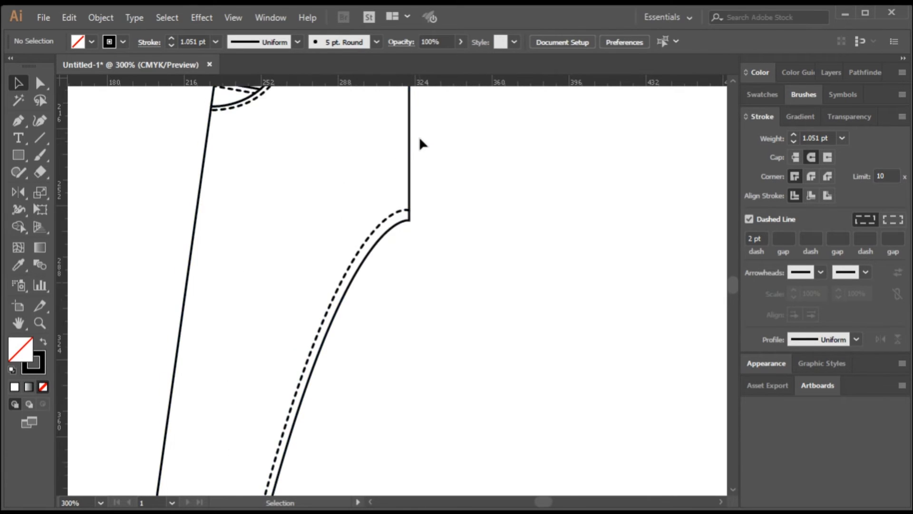
pyautogui.scroll(4, 404, 197)
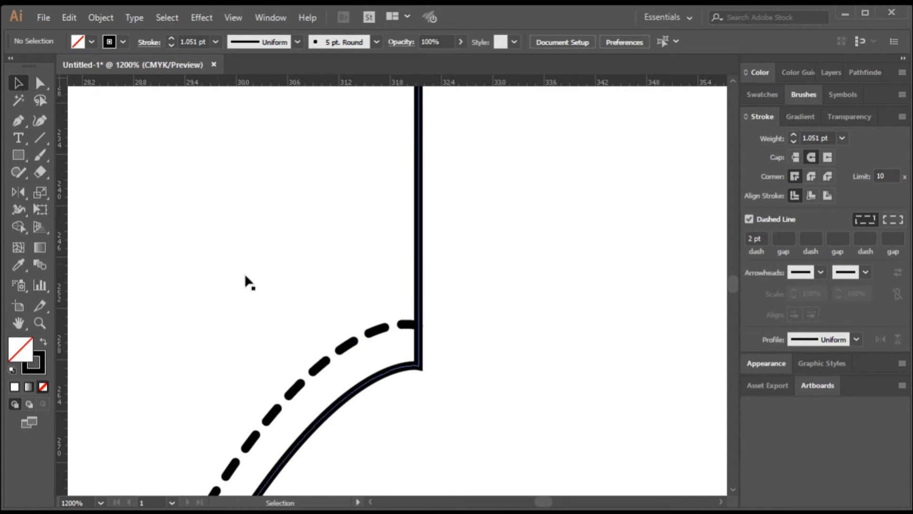
pyautogui.moveTo(369, 336); pyautogui.dragTo(371, 314)
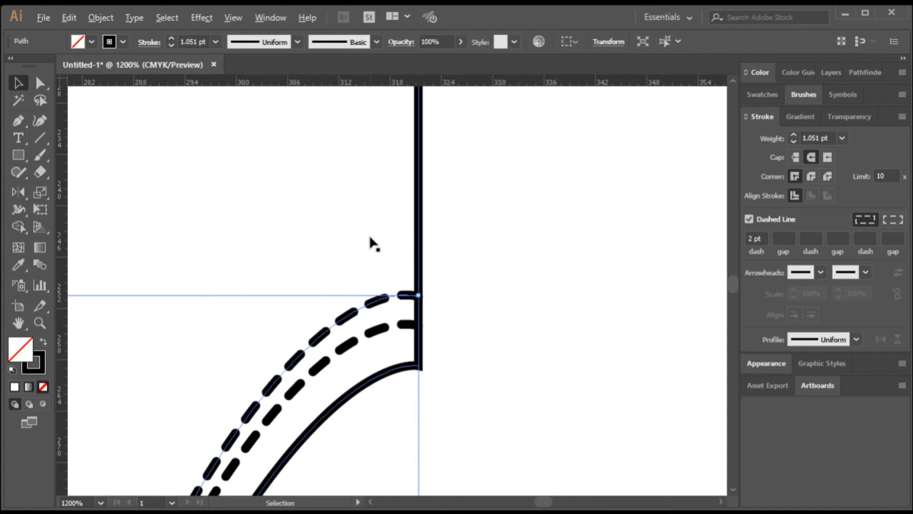
# Step: Move the lower end anchor of the duplicated stitch line outwards onto the hem line, leaving a gap beside the first stitch line
pyautogui.scroll(-5, 369, 235)
pyautogui.scroll(-5, 379, 257)
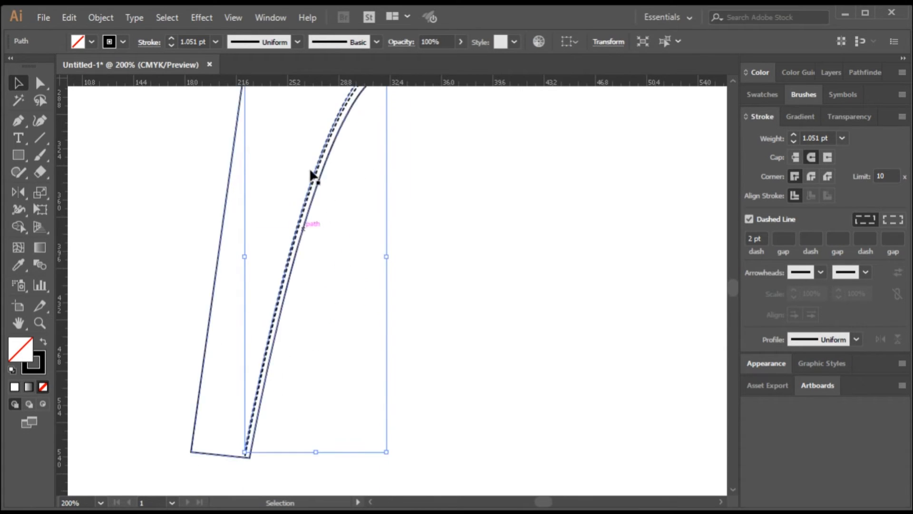
pyautogui.click(39, 84)
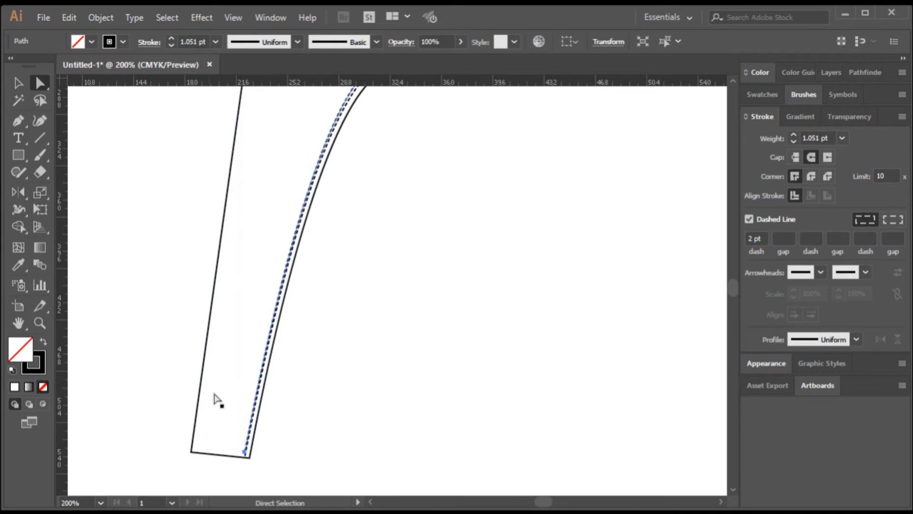
pyautogui.scroll(5, 248, 486)
pyautogui.scroll(1, 242, 440)
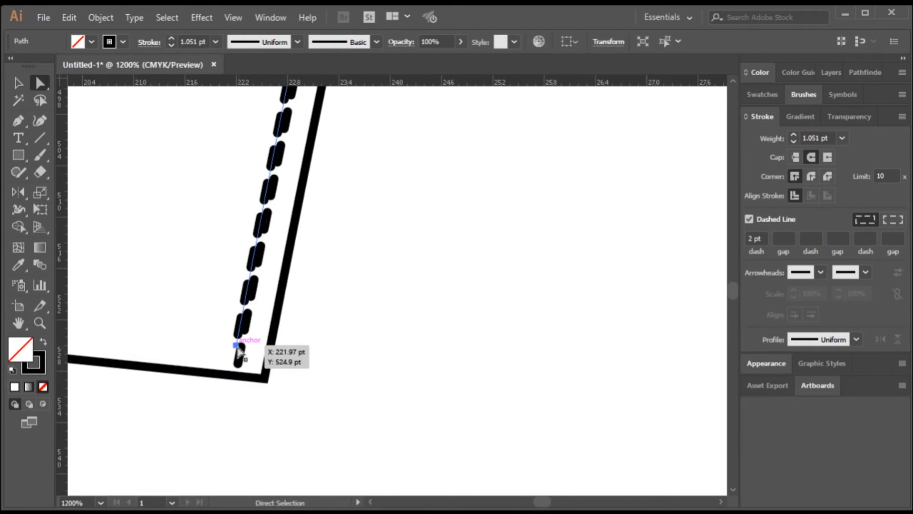
pyautogui.moveTo(237, 346); pyautogui.dragTo(199, 374)
pyautogui.hotkey('ctrl', '1')
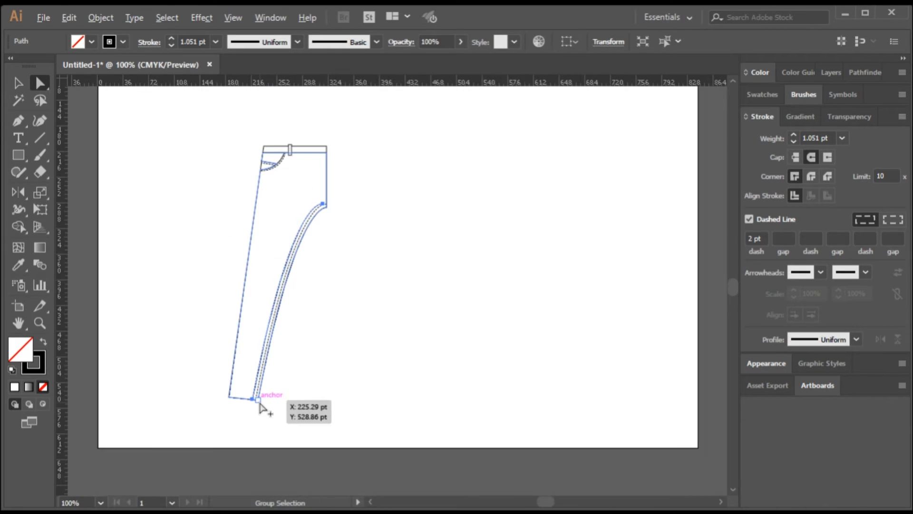
# Step: Select the upper end anchor of the duplicated stitch line near the crotch
pyautogui.scroll(6, 338, 197)
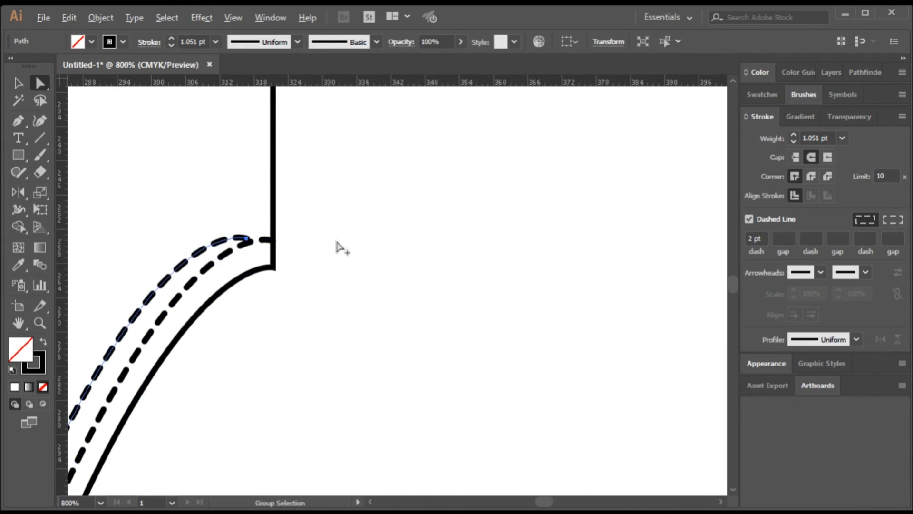
pyautogui.scroll(-3, 345, 264)
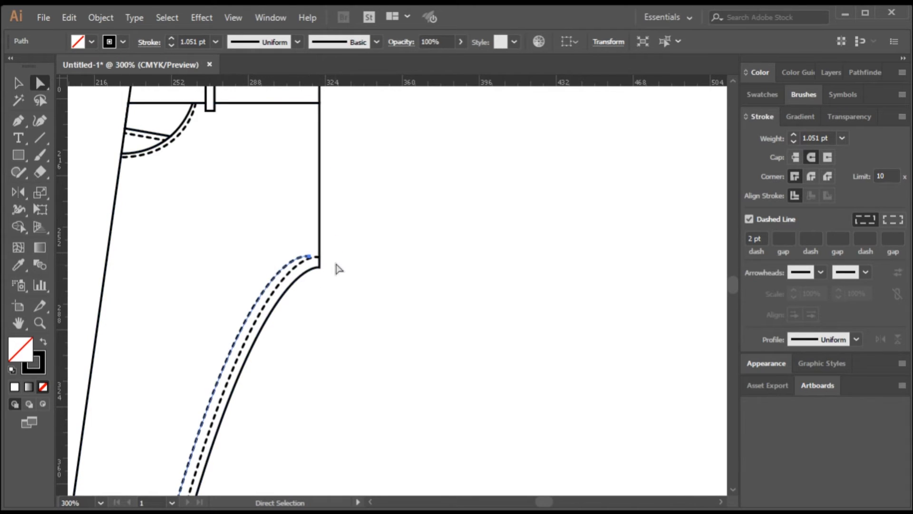
pyautogui.press('alt')
pyautogui.scroll(6, 324, 257)
pyautogui.click(311, 256)
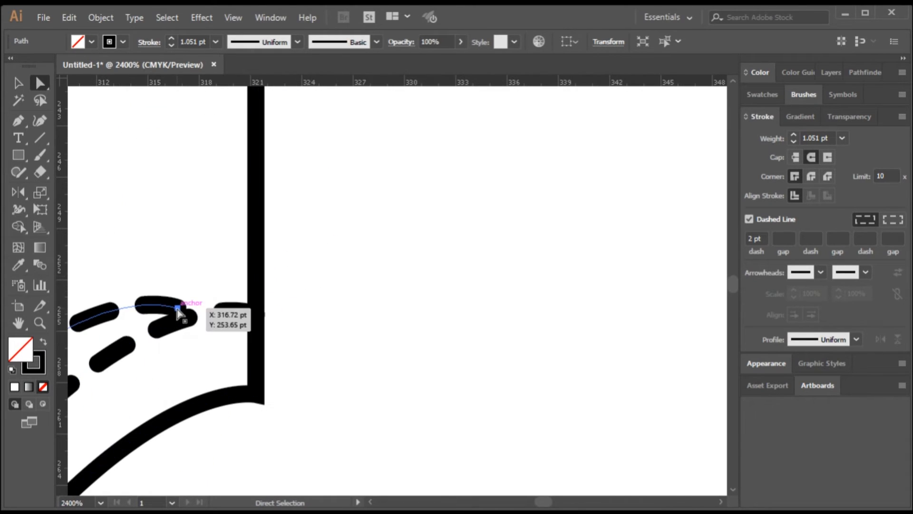
pyautogui.click(363, 271)
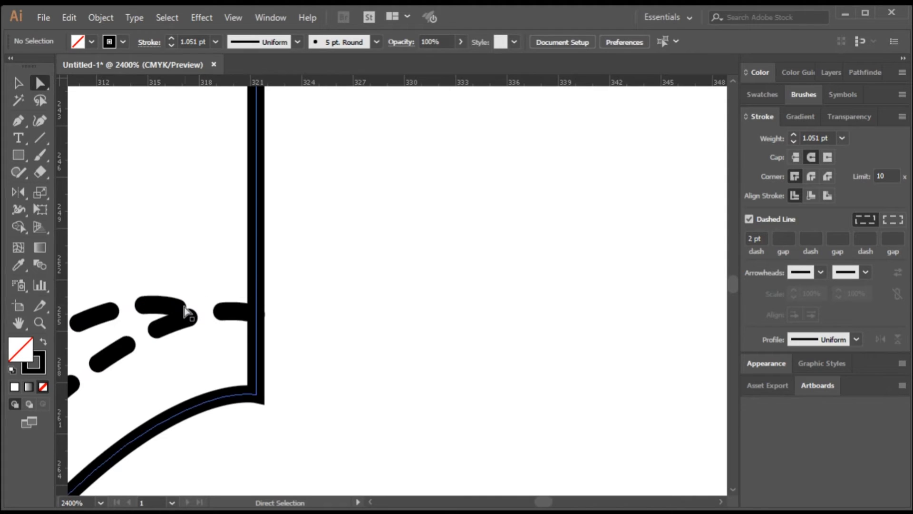
pyautogui.moveTo(178, 308); pyautogui.dragTo(211, 325)
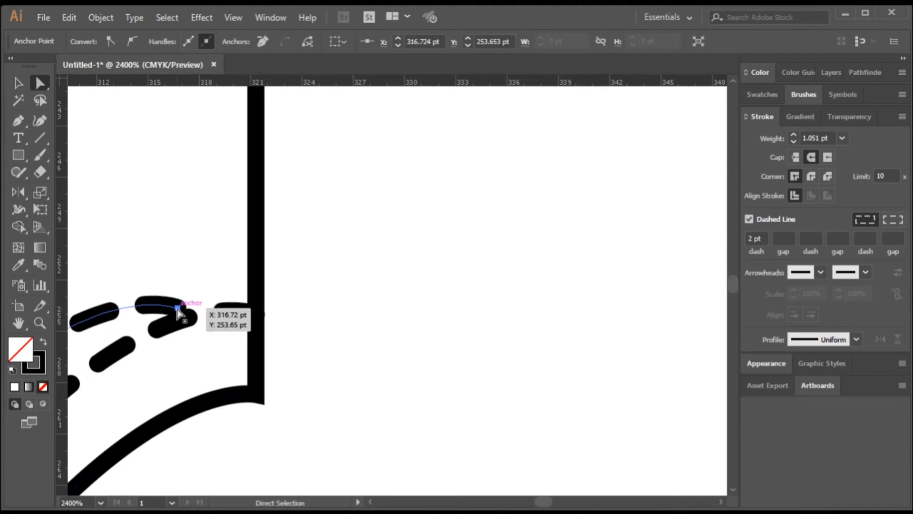
pyautogui.click(179, 309)
# Step: Examine where the duplicated stitch line meets the hem and how evenly it is spaced from the first stitch line
pyautogui.press('alt')
pyautogui.scroll(-6, 331, 316)
pyautogui.scroll(-6, 351, 338)
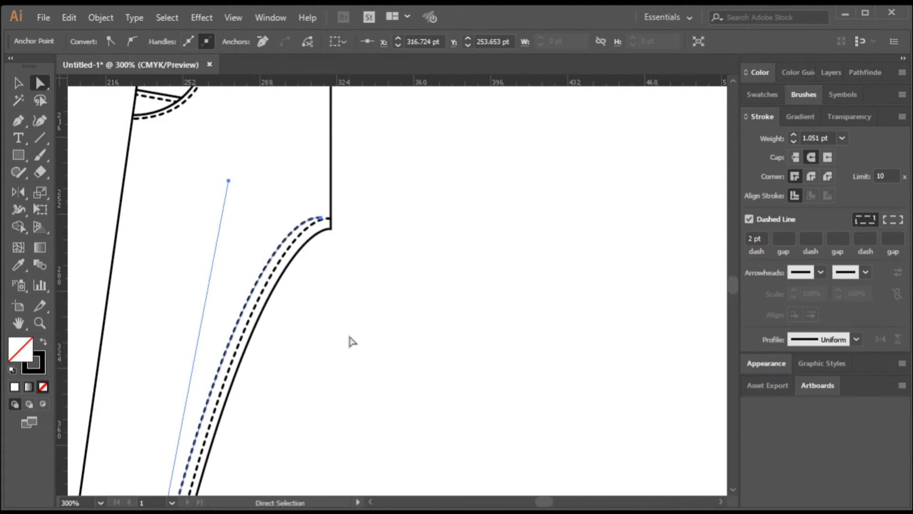
pyautogui.scroll(-5, 220, 364)
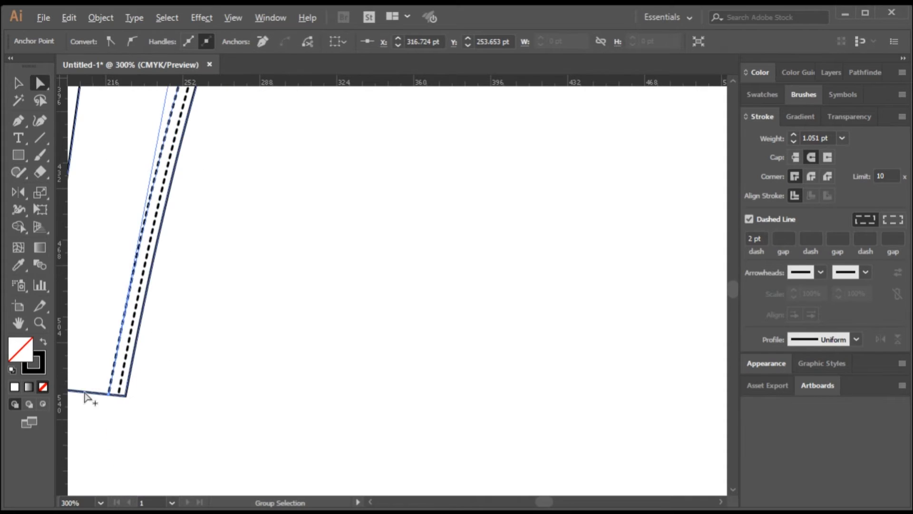
pyautogui.scroll(8, 129, 393)
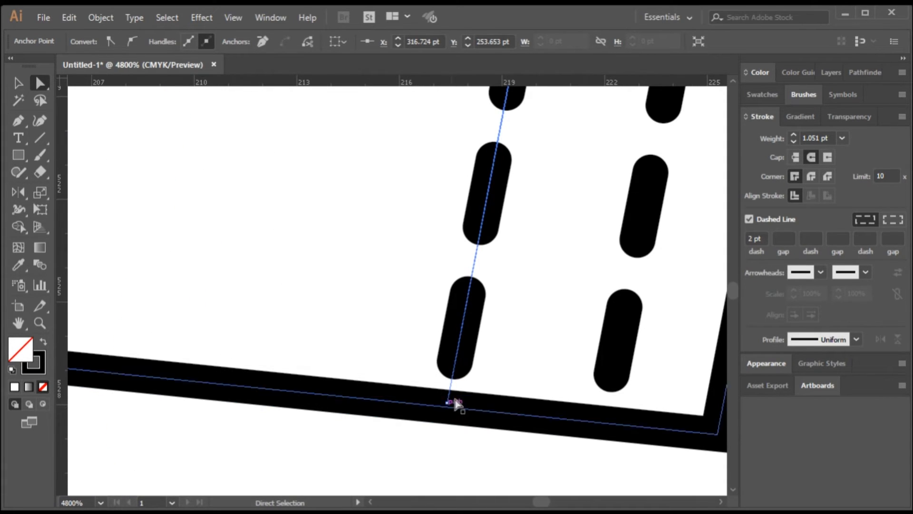
pyautogui.scroll(-5, 449, 408)
pyautogui.scroll(3, 387, 326)
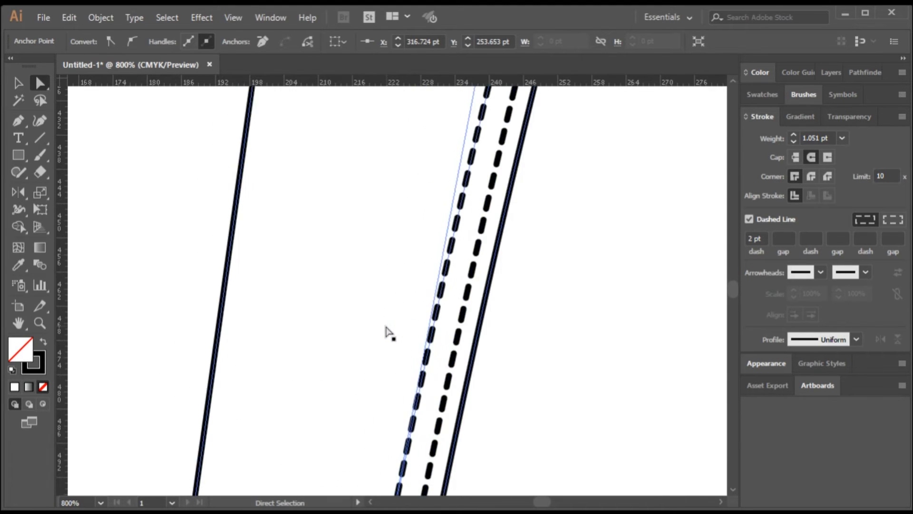
pyautogui.hscroll(-3, 378, 332)
pyautogui.scroll(-4, 366, 287)
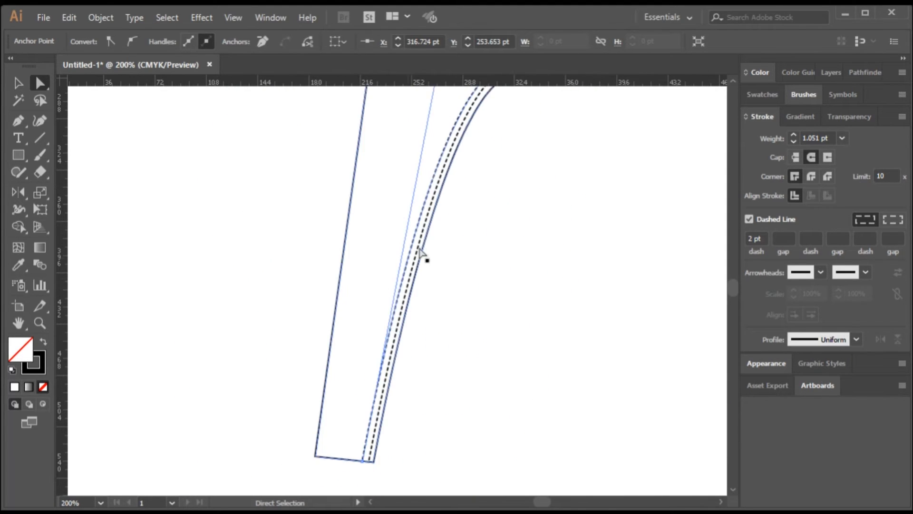
# Step: Move the upper end anchor of the duplicated stitch line onto the centre front line at about X 321 pt, Y 251 pt
pyautogui.scroll(-2, 421, 252)
pyautogui.scroll(7, 468, 245)
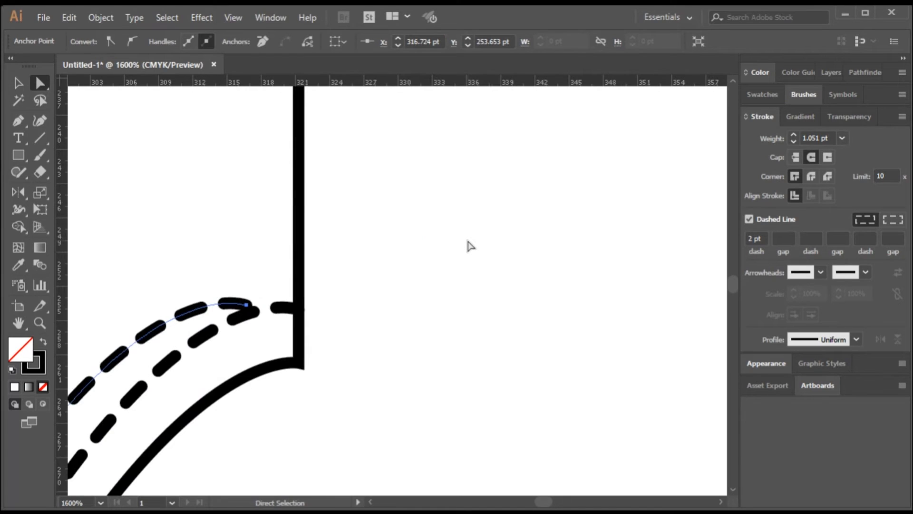
pyautogui.scroll(2, 261, 327)
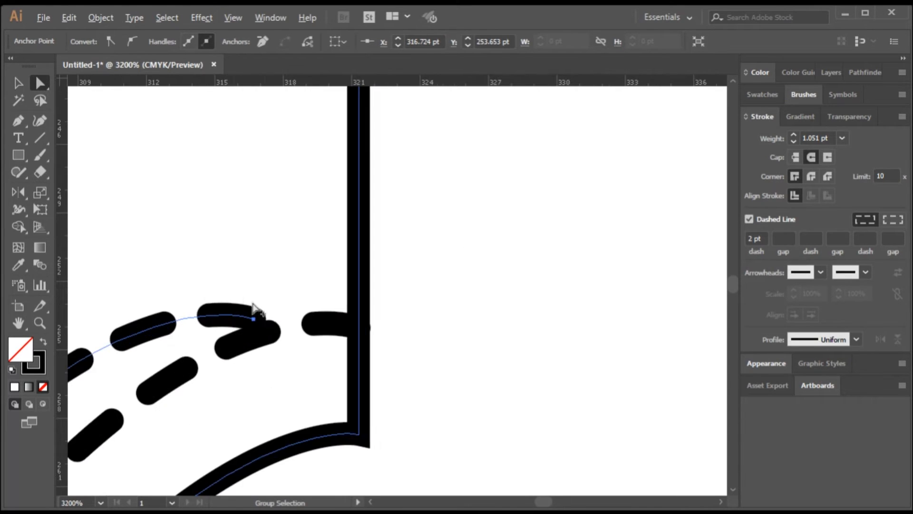
pyautogui.scroll(1, 257, 314)
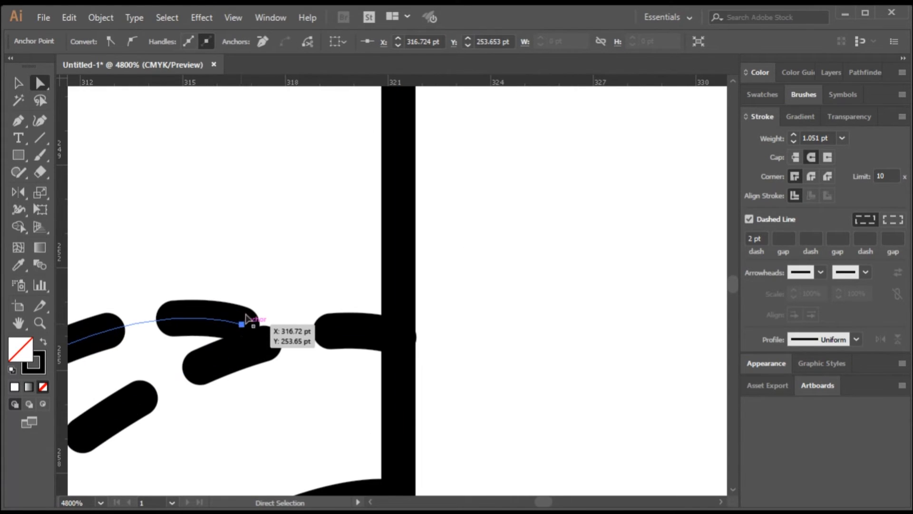
pyautogui.moveTo(246, 317); pyautogui.dragTo(400, 237)
pyautogui.scroll(-10, 448, 326)
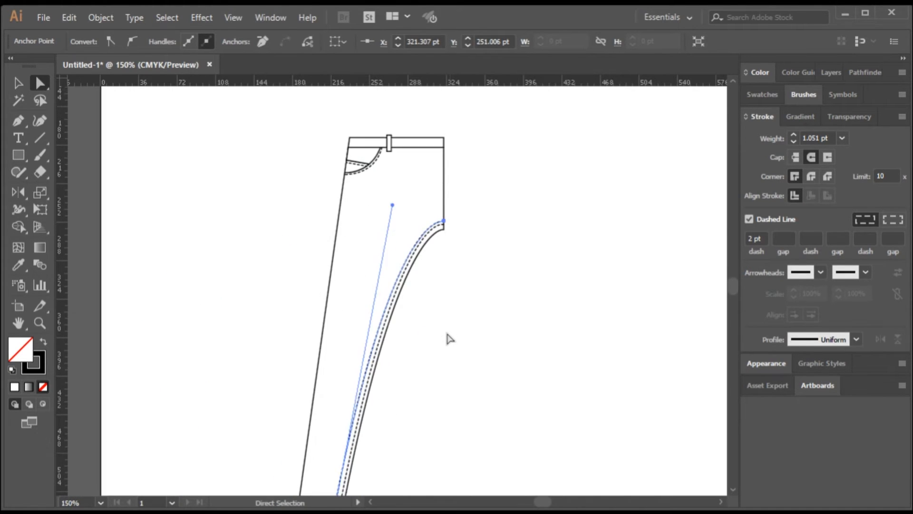
# Step: Fine-tune the duplicated stitch line's curvature with its direction handle so it follows the first inseam stitching evenly
pyautogui.scroll(-3, 445, 339)
pyautogui.scroll(2, 406, 231)
pyautogui.scroll(3, 388, 257)
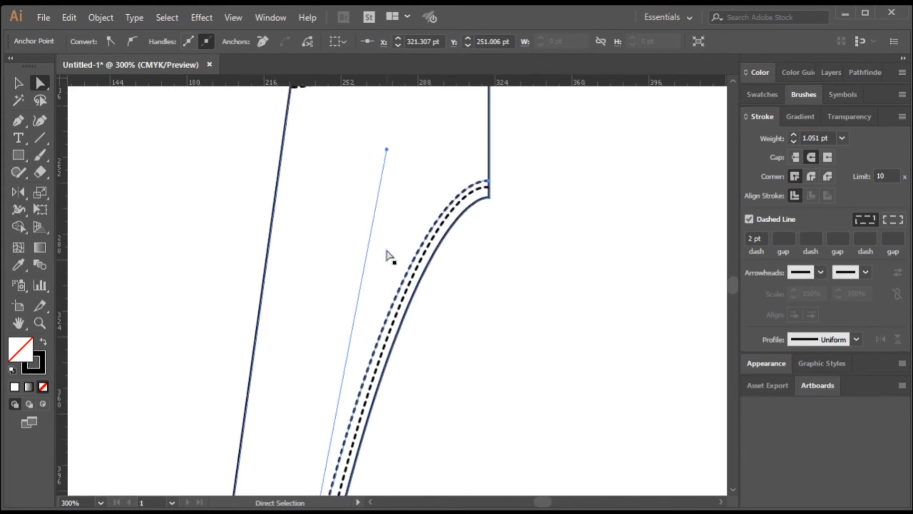
pyautogui.scroll(1, 389, 257)
pyautogui.moveTo(387, 164); pyautogui.dragTo(396, 156)
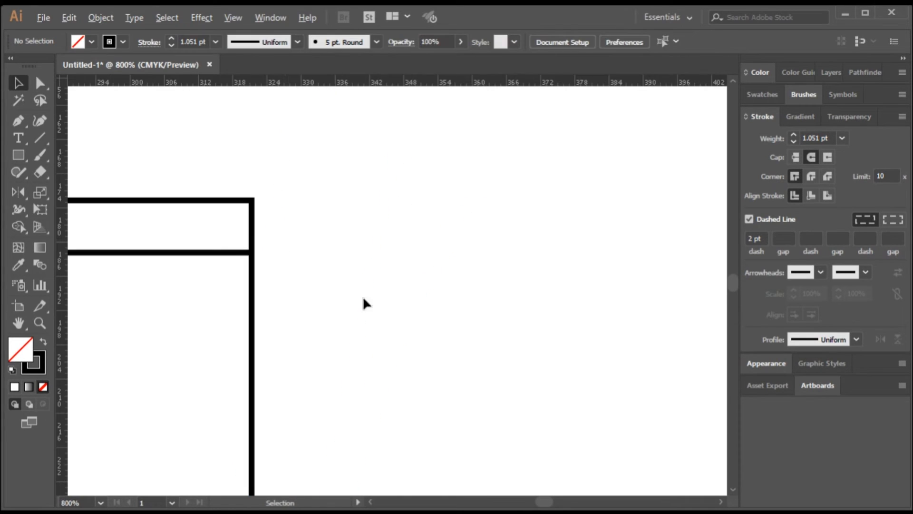
# Step: Draw a horizontal dashed stitch line just above the waistband's lower edge, from the side seam to the centre front
pyautogui.scroll(-3, 363, 302)
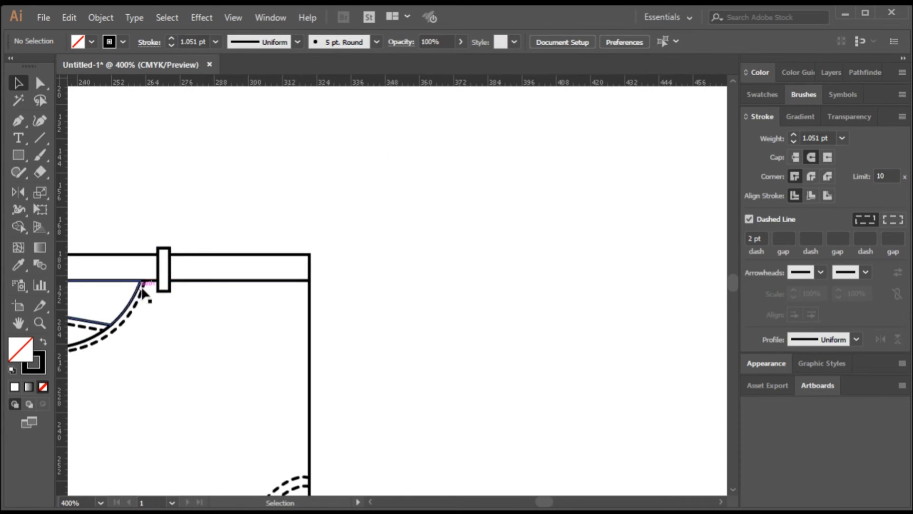
pyautogui.scroll(-2, 338, 276)
pyautogui.scroll(3, 214, 273)
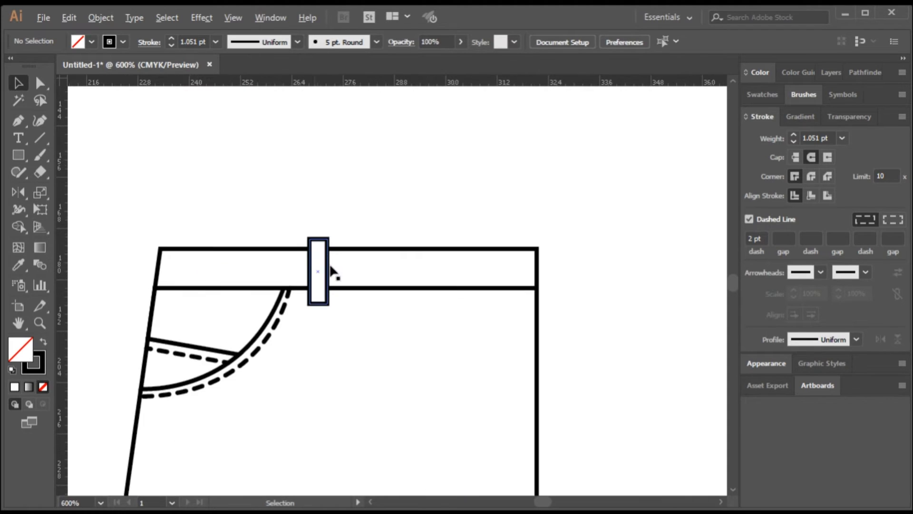
pyautogui.click(37, 139)
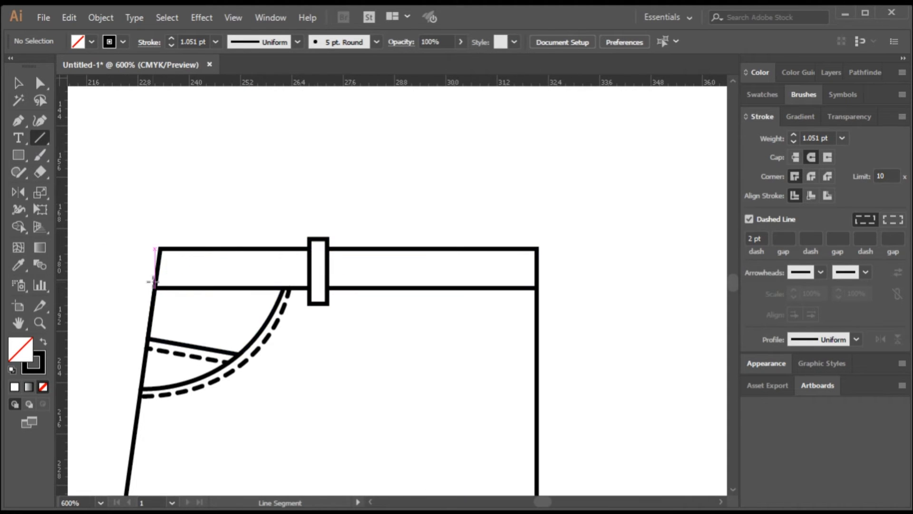
pyautogui.moveTo(157, 281); pyautogui.dragTo(536, 279)
pyautogui.click(18, 84)
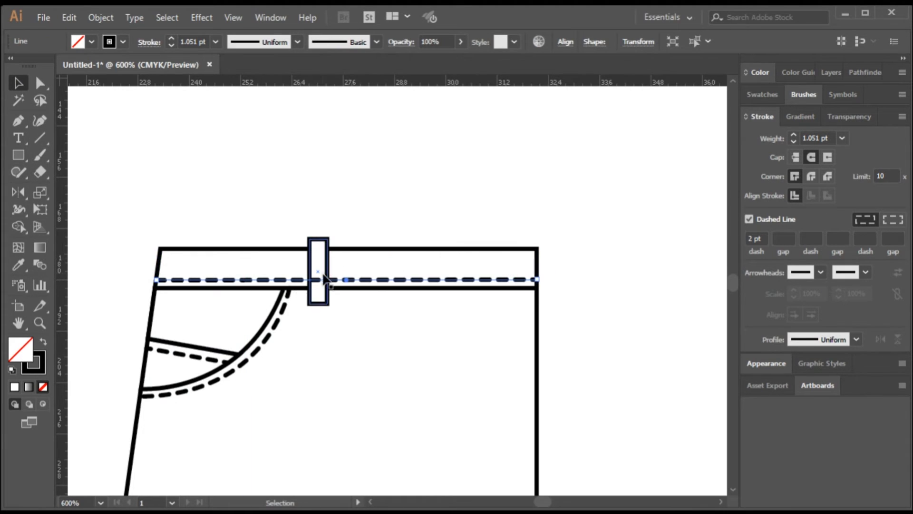
# Step: Bring the belt loop in front of the waistband's dashed stitch line and deselect it
pyautogui.click(323, 245)
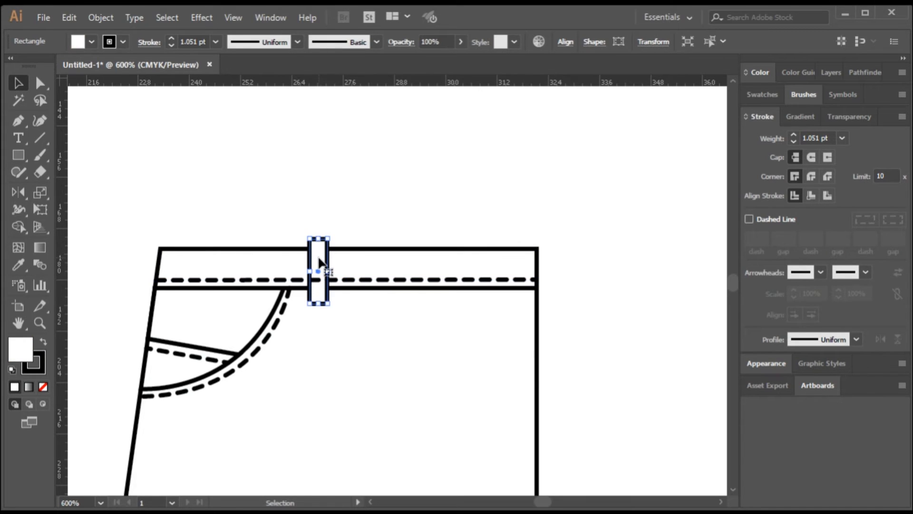
pyautogui.press('a')
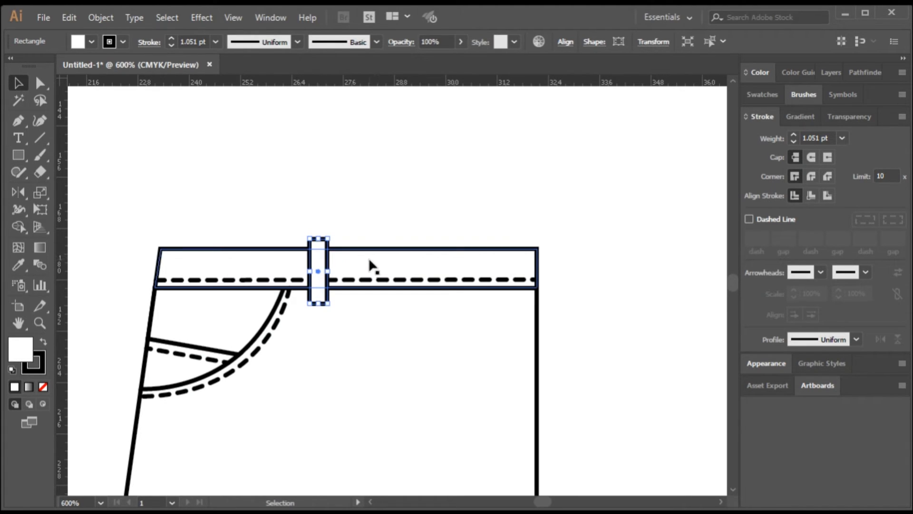
pyautogui.rightClick(318, 261)
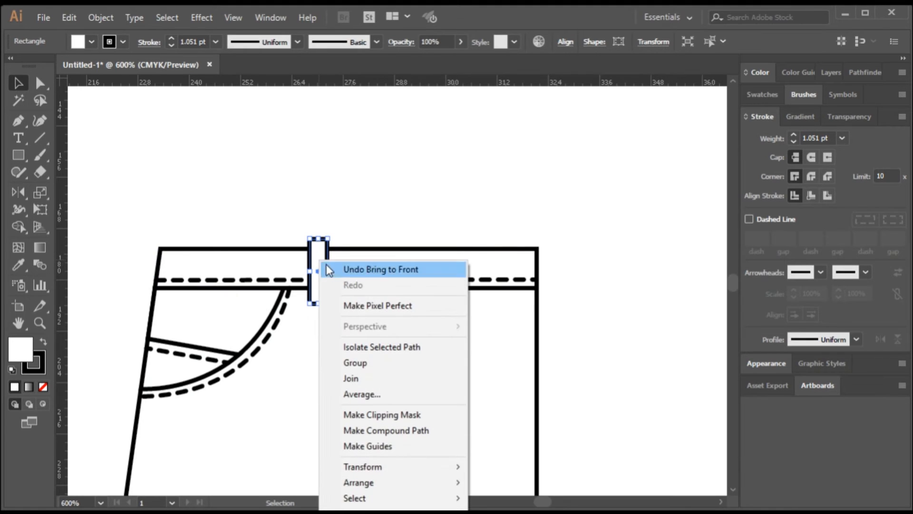
pyautogui.moveTo(406, 481)
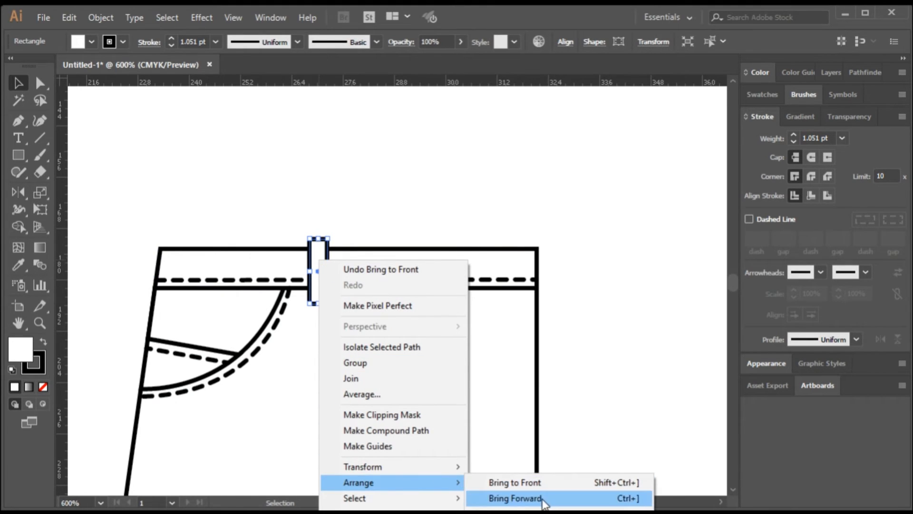
pyautogui.click(391, 206)
pyautogui.click(391, 207)
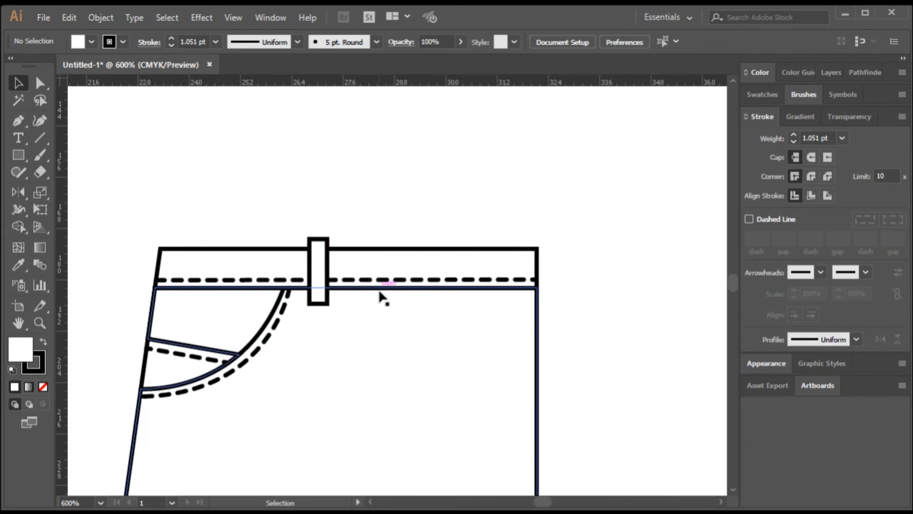
# Step: Examine how the belt loop overlaps the waistband stitching and how the pocket and inseam stitch lines look
pyautogui.scroll(-1, 384, 328)
pyautogui.scroll(2, 320, 255)
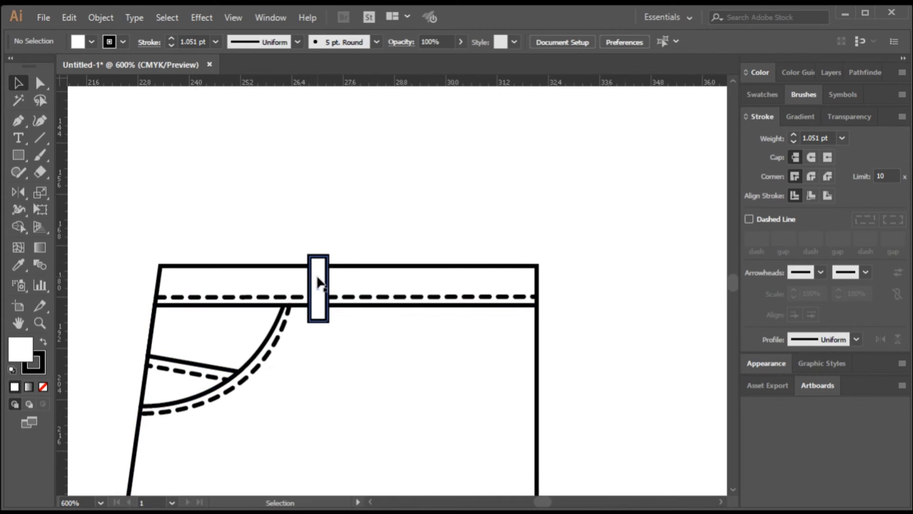
pyautogui.scroll(5, 330, 330)
pyautogui.scroll(-2, 265, 296)
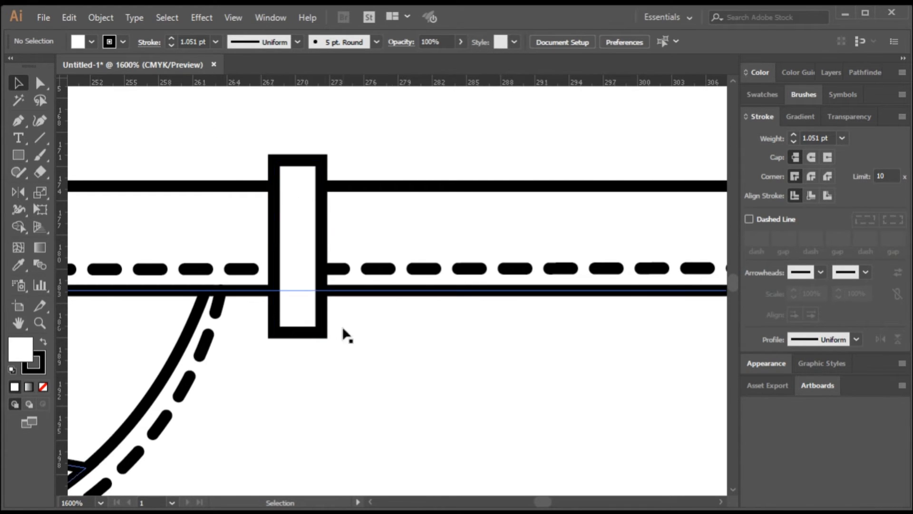
pyautogui.scroll(-2, 512, 413)
pyautogui.scroll(-3, 413, 367)
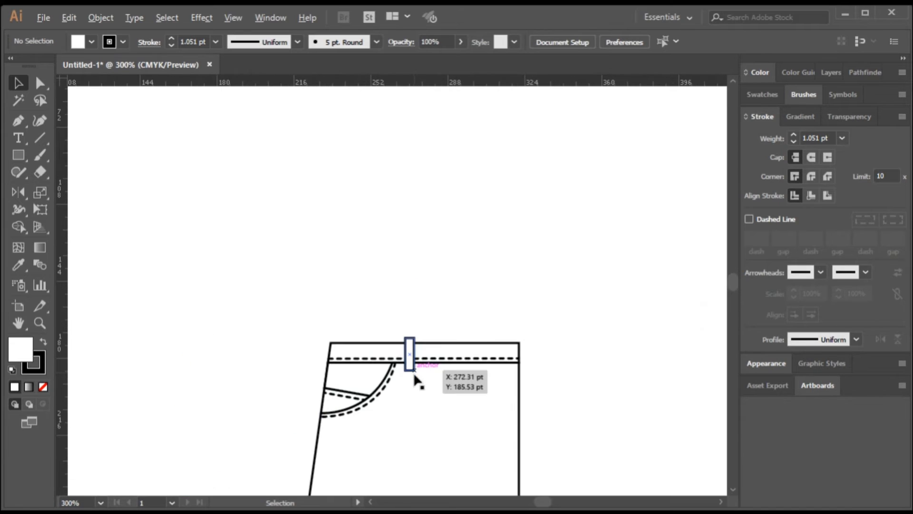
pyautogui.scroll(-3, 418, 378)
pyautogui.scroll(-3, 476, 338)
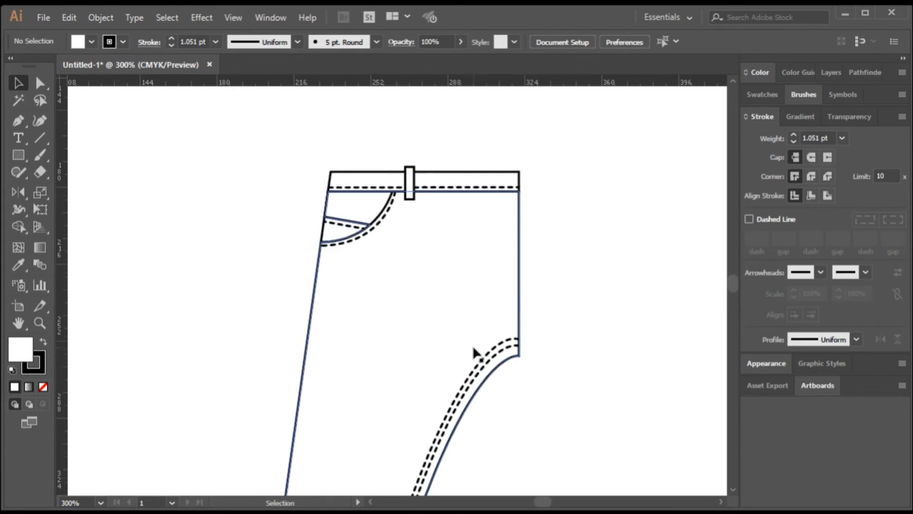
pyautogui.scroll(5, 475, 353)
pyautogui.scroll(5, 469, 357)
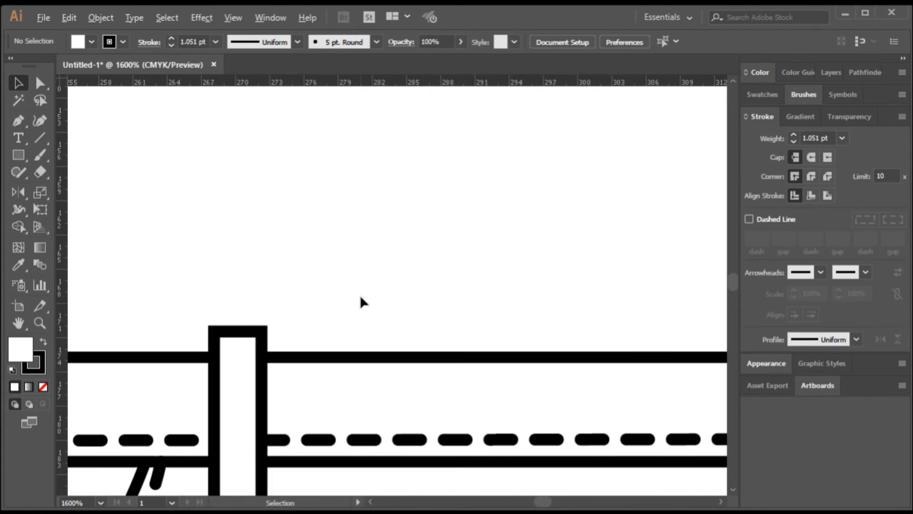
# Step: Draw a freehand zigzag path about 36 pt wide with the Pen tool in the empty space above the belt loop
pyautogui.scroll(-1, 360, 295)
pyautogui.click(19, 121)
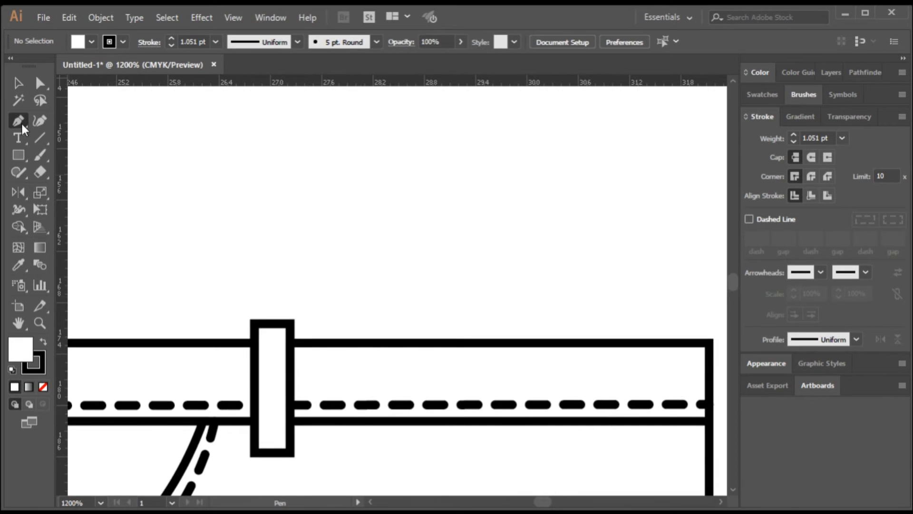
pyautogui.click(271, 258)
pyautogui.click(274, 294)
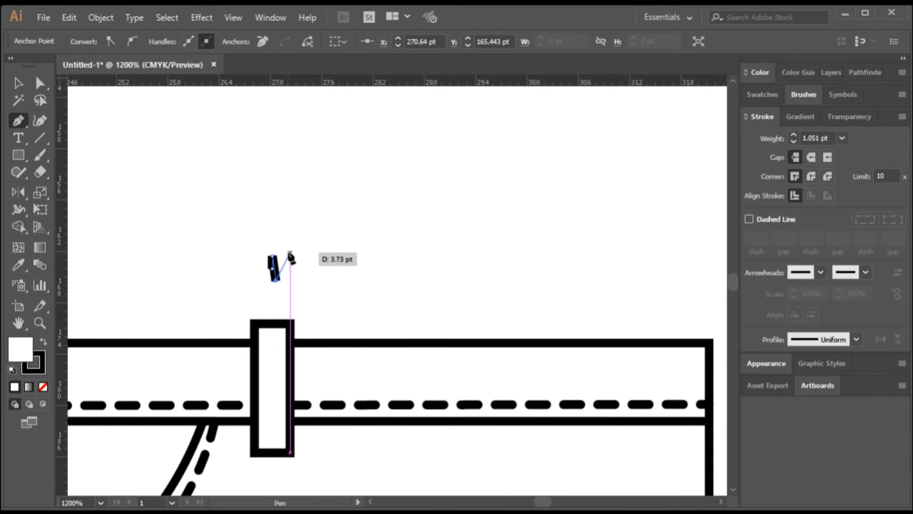
pyautogui.click(290, 248)
pyautogui.click(291, 291)
pyautogui.click(307, 241)
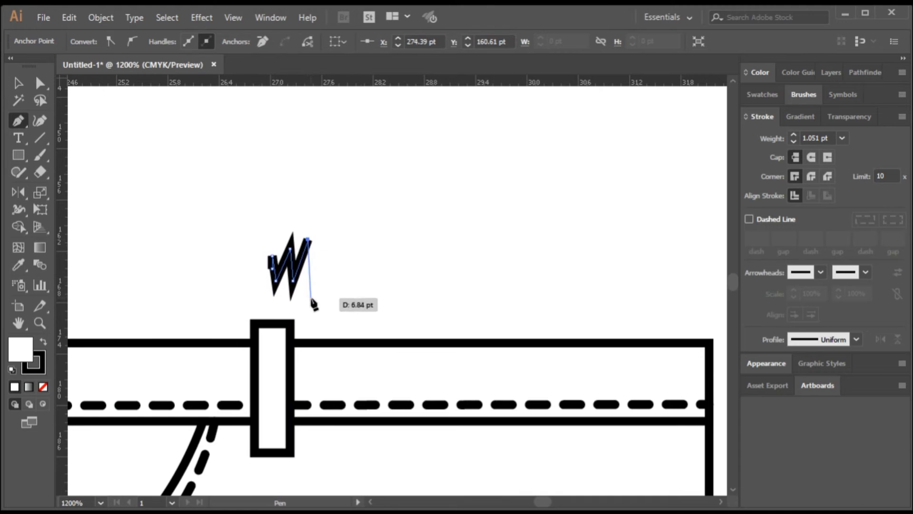
pyautogui.click(310, 297)
pyautogui.click(314, 229)
pyautogui.click(327, 285)
pyautogui.click(341, 229)
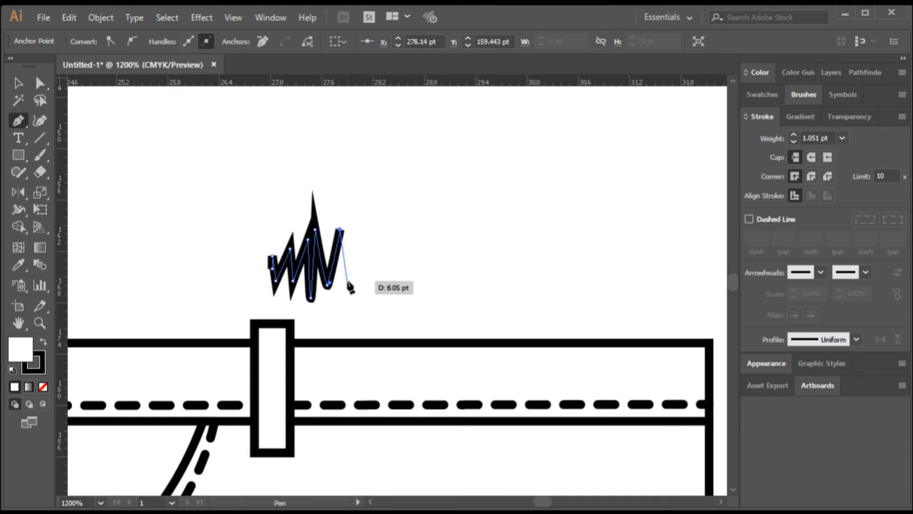
pyautogui.click(347, 281)
pyautogui.click(358, 247)
pyautogui.click(363, 280)
pyautogui.click(376, 248)
pyautogui.click(376, 277)
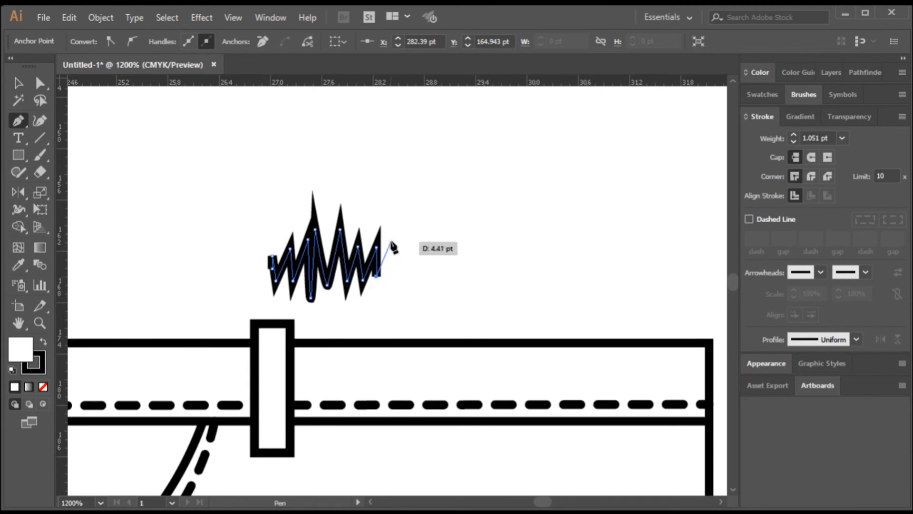
pyautogui.click(390, 240)
pyautogui.click(391, 288)
pyautogui.click(395, 219)
pyautogui.click(409, 294)
pyautogui.click(434, 225)
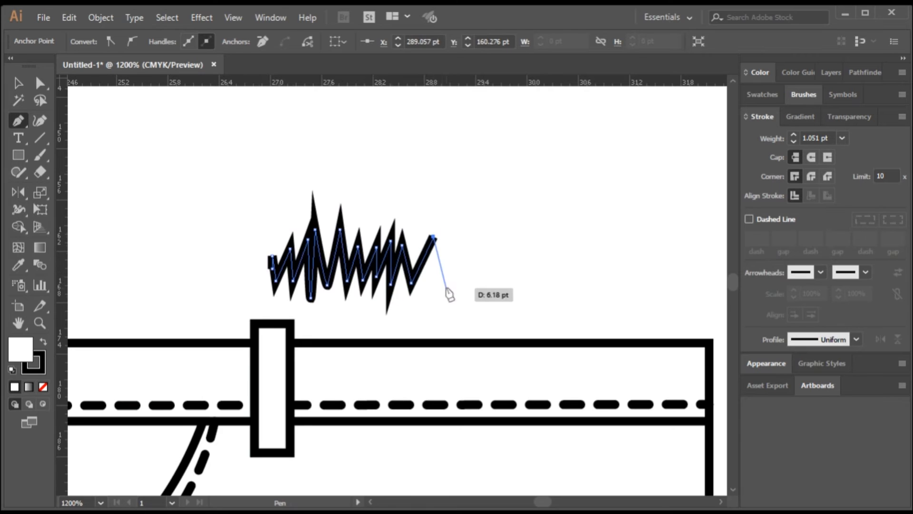
pyautogui.click(447, 287)
pyautogui.click(465, 229)
pyautogui.click(483, 285)
pyautogui.click(487, 230)
pyautogui.click(488, 294)
pyautogui.moveTo(502, 254)
pyautogui.mouseDown()
pyautogui.moveTo(512, 282)
pyautogui.moveTo(521, 267)
pyautogui.mouseUp()
pyautogui.moveTo(521, 277)
pyautogui.mouseDown()
pyautogui.moveTo(537, 259)
pyautogui.moveTo(541, 274)
pyautogui.moveTo(549, 259)
pyautogui.moveTo(569, 264)
pyautogui.mouseUp()
pyautogui.click(547, 260)
pyautogui.moveTo(575, 267); pyautogui.dragTo(578, 266)
pyautogui.click(581, 264)
pyautogui.click(19, 84)
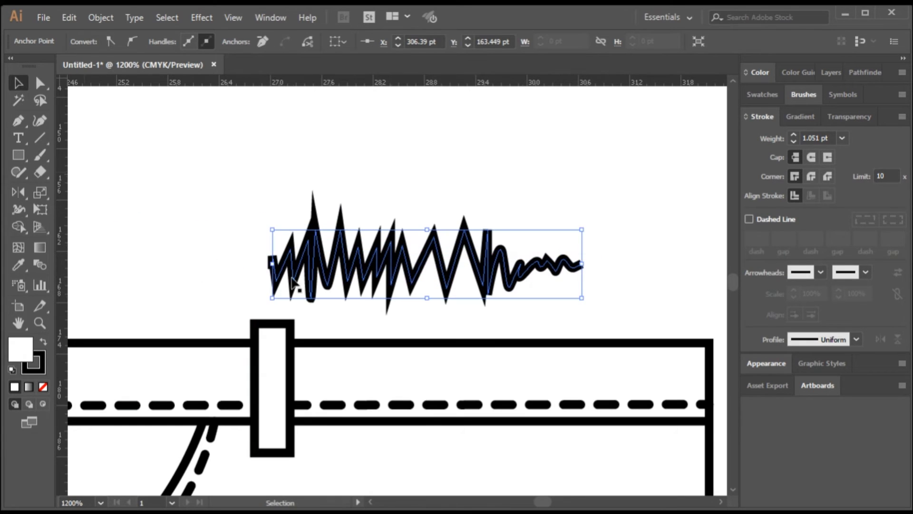
# Step: Shrink the zigzag to about 9 pt wide with a 0.291 pt stroke and place it across the belt loop's lower end as a bar tack
pyautogui.moveTo(581, 297)
pyautogui.mouseDown()
pyautogui.moveTo(371, 271)
pyautogui.moveTo(340, 254)
pyautogui.moveTo(295, 298)
pyautogui.moveTo(260, 461)
pyautogui.moveTo(266, 455)
pyautogui.mouseUp()
pyautogui.click(371, 278)
pyautogui.scroll(-4, 370, 285)
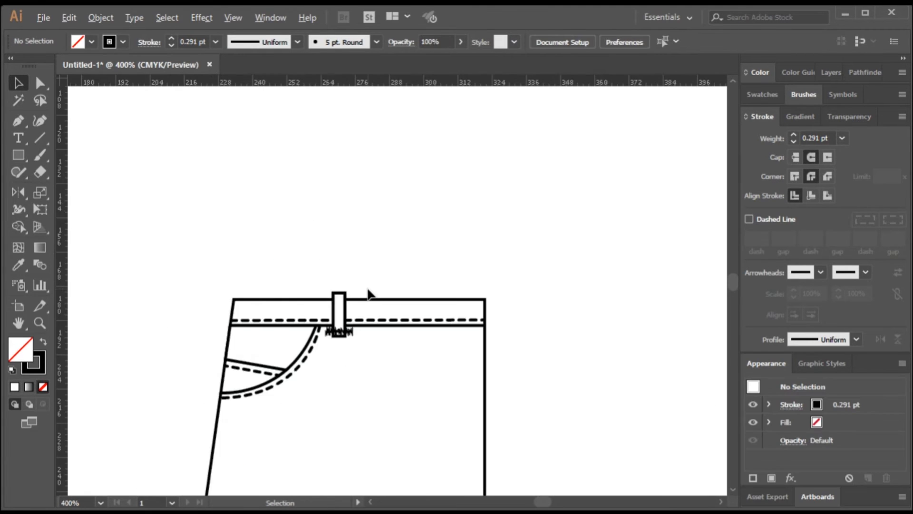
# Step: Recolour the bar tack's stroke with the red swatch C 15, M 100, Y 90, K 10 and deselect it
pyautogui.scroll(5, 364, 312)
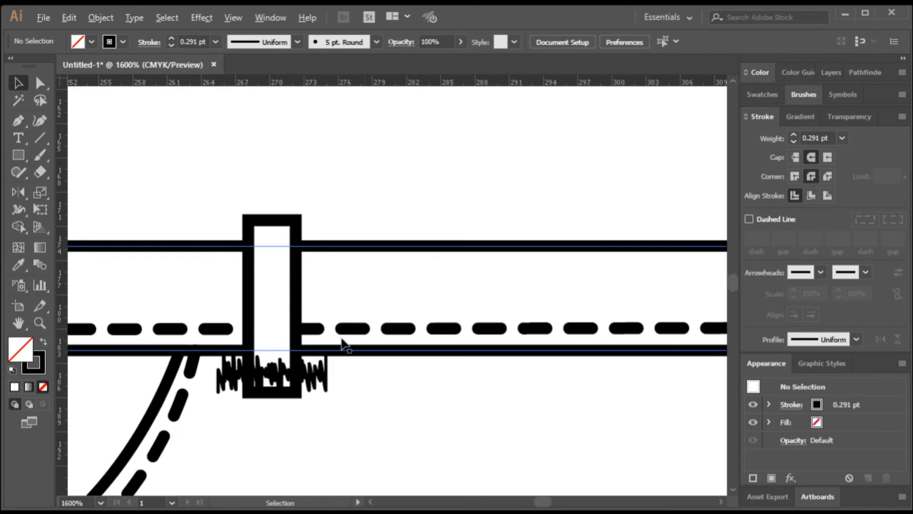
pyautogui.click(326, 378)
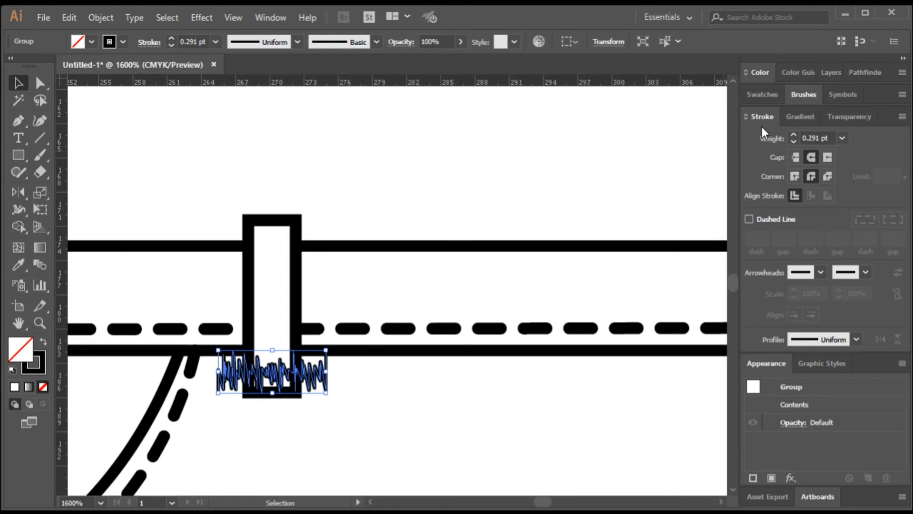
pyautogui.click(766, 94)
pyautogui.click(45, 367)
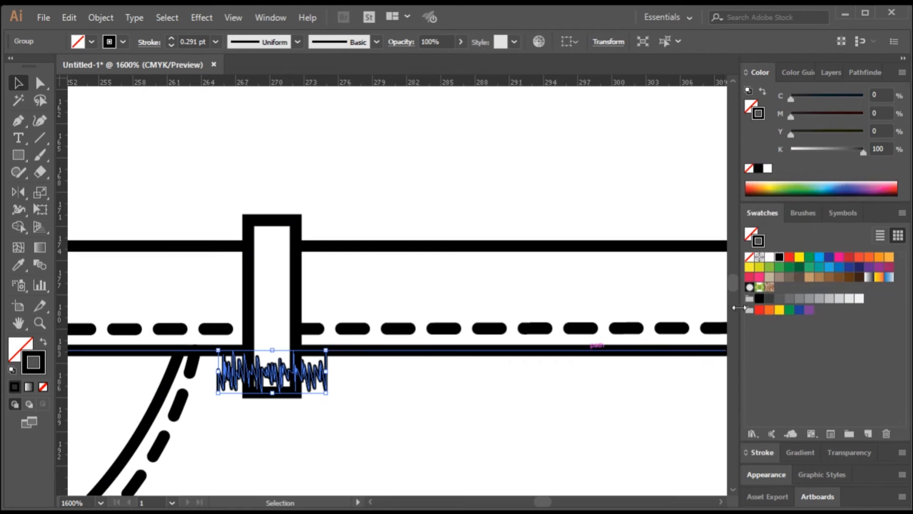
pyautogui.click(850, 260)
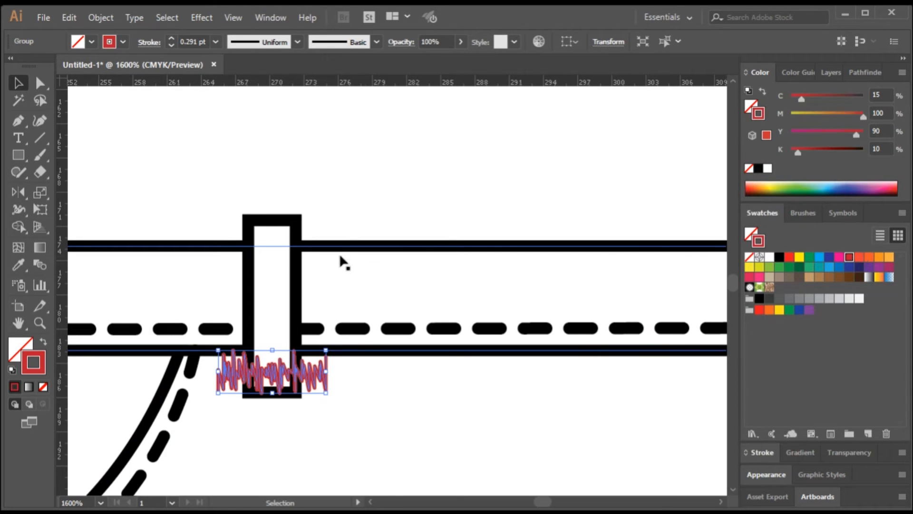
pyautogui.click(390, 202)
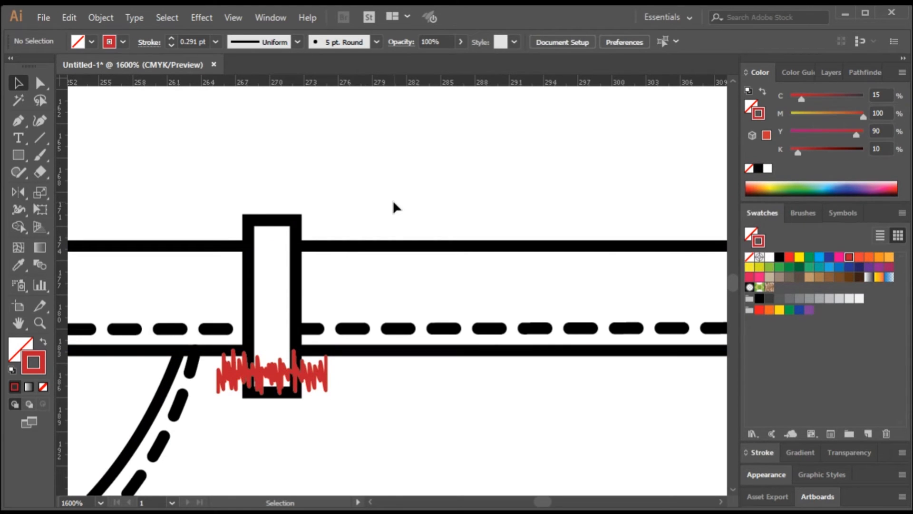
# Step: Examine the red bar tack against the belt loop, waistband and pocket at different magnifications
pyautogui.scroll(-5, 333, 235)
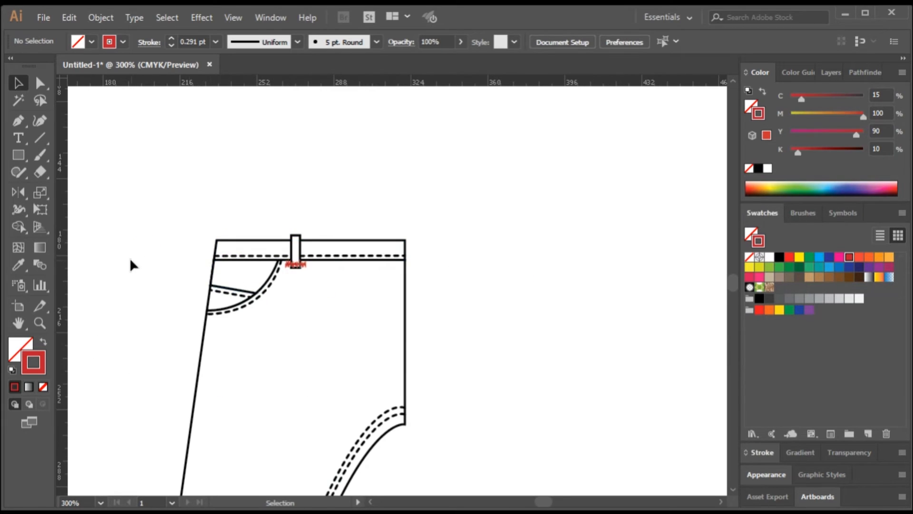
pyautogui.scroll(-4, 129, 260)
pyautogui.scroll(4, 295, 159)
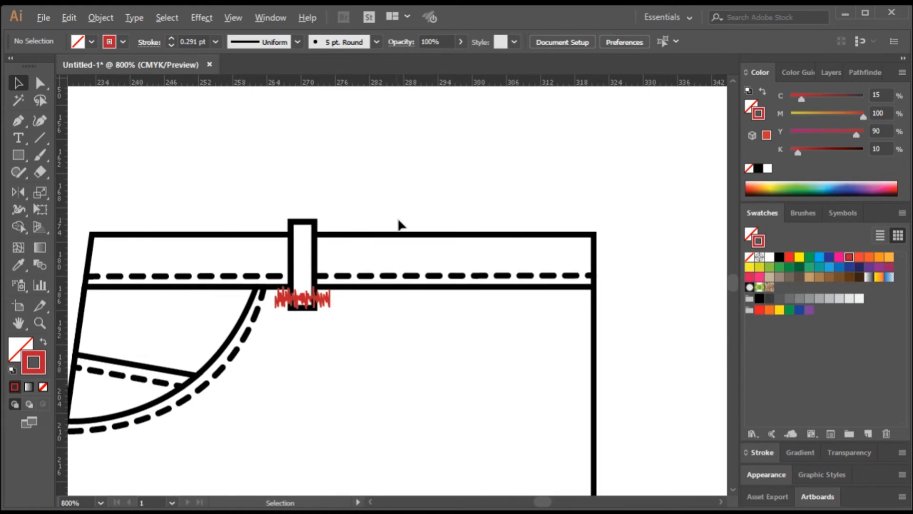
pyautogui.scroll(-1, 399, 224)
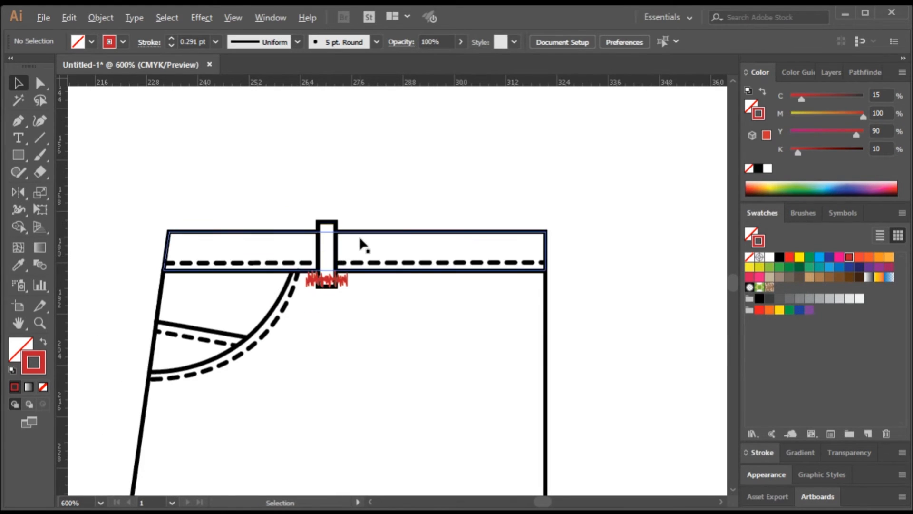
pyautogui.scroll(1, 333, 234)
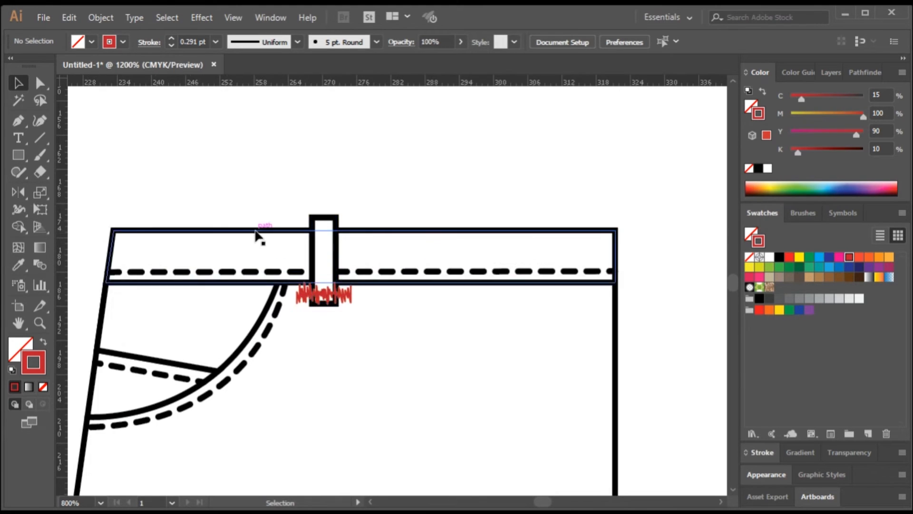
pyautogui.scroll(2, 259, 238)
pyautogui.scroll(-5, 355, 257)
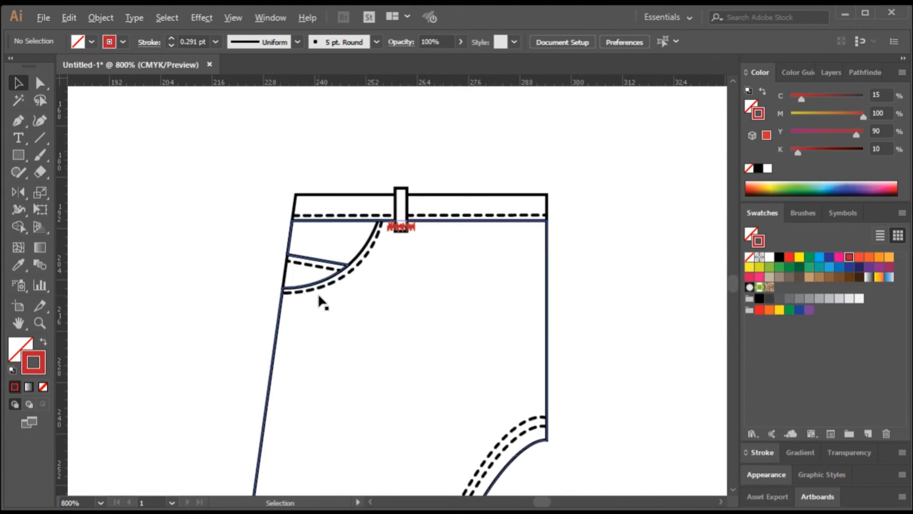
# Step: Draw a red-outlined circle about 3 pt in diameter beside the side seam, just below the pocket's stitching
pyautogui.scroll(4, 295, 347)
pyautogui.moveTo(19, 155); pyautogui.dragTo(86, 187)
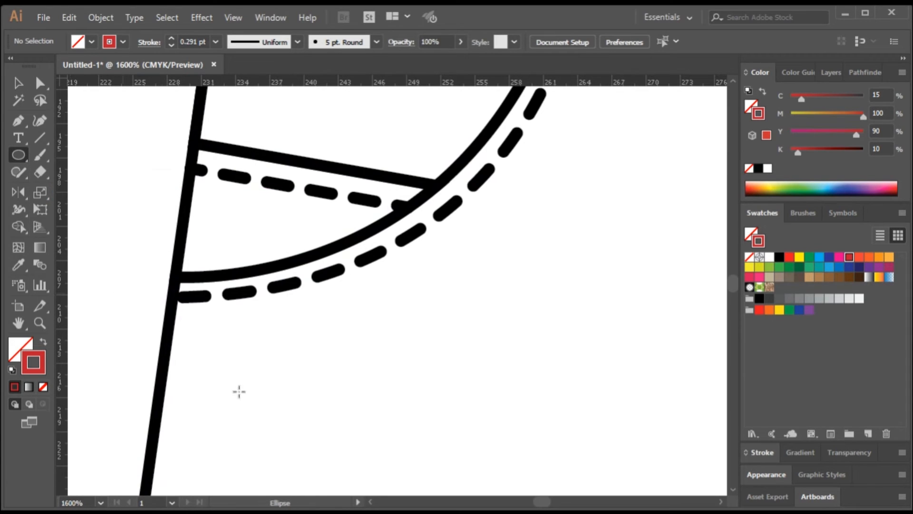
pyautogui.moveTo(183, 319); pyautogui.dragTo(220, 352)
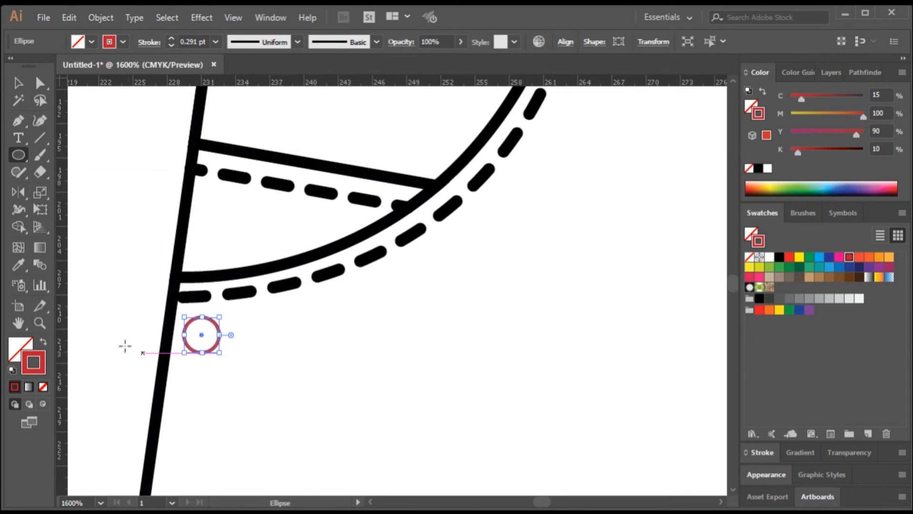
pyautogui.click(24, 83)
pyautogui.scroll(2, 222, 343)
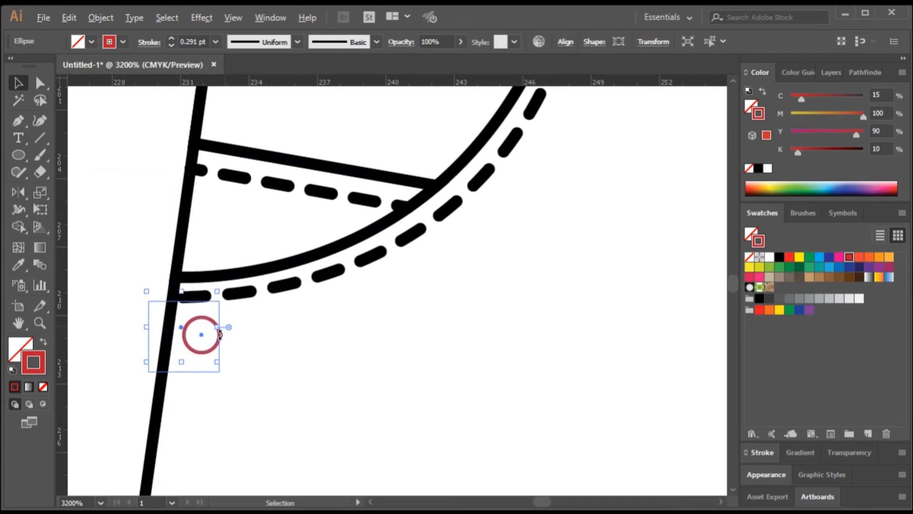
# Step: Recolour the small circle's stroke below the pocket stitching to black
pyautogui.scroll(-1, 232, 357)
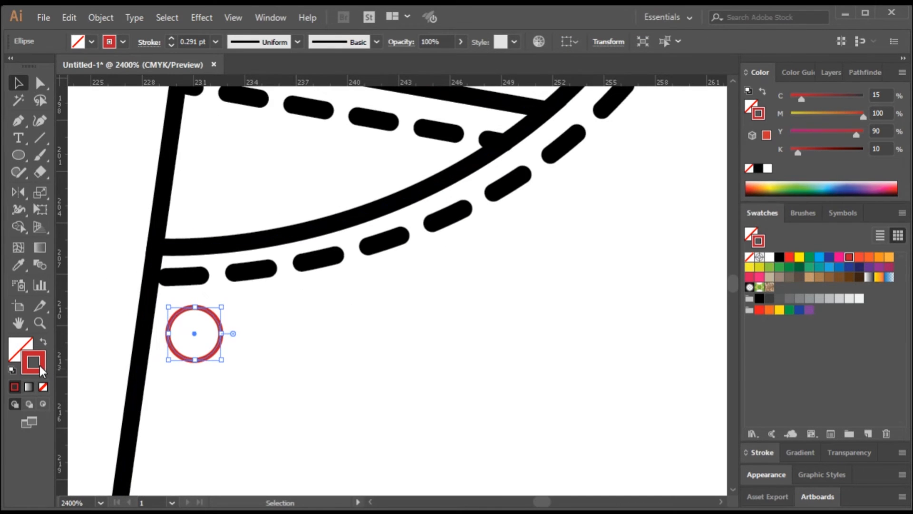
pyautogui.click(760, 168)
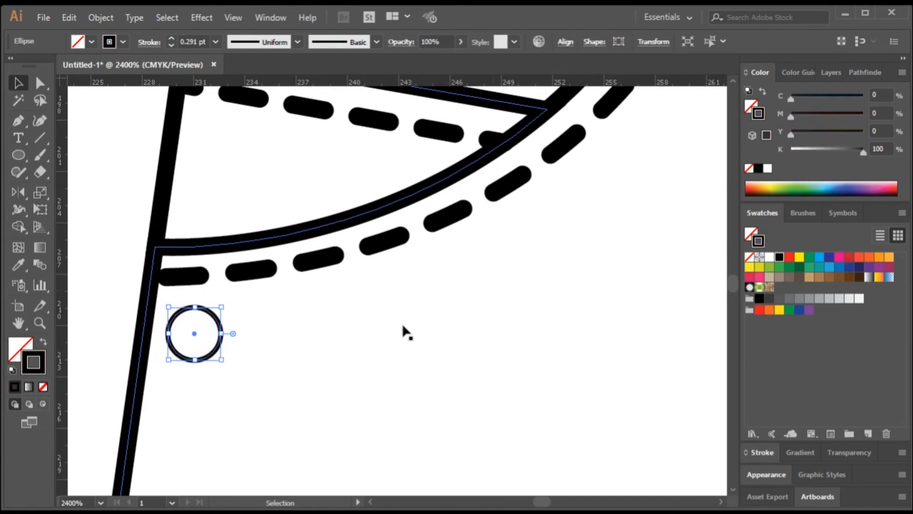
pyautogui.press('a')
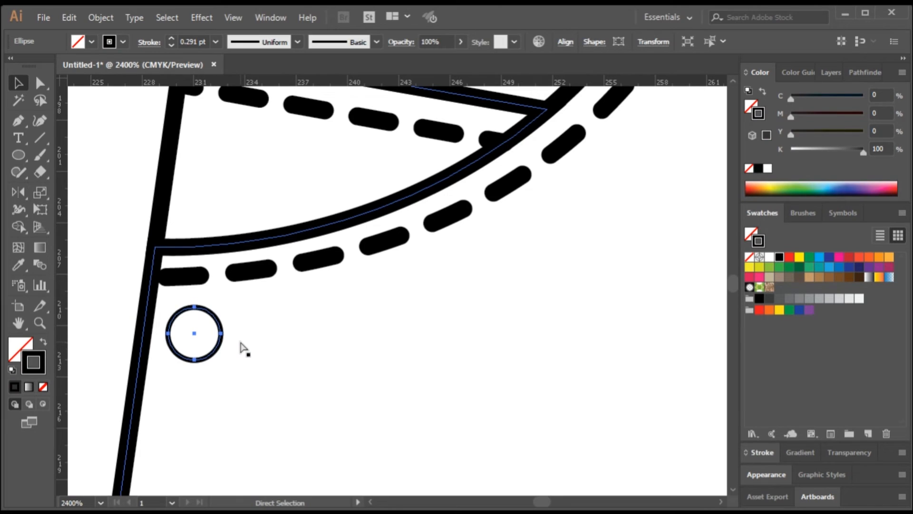
pyautogui.press('v')
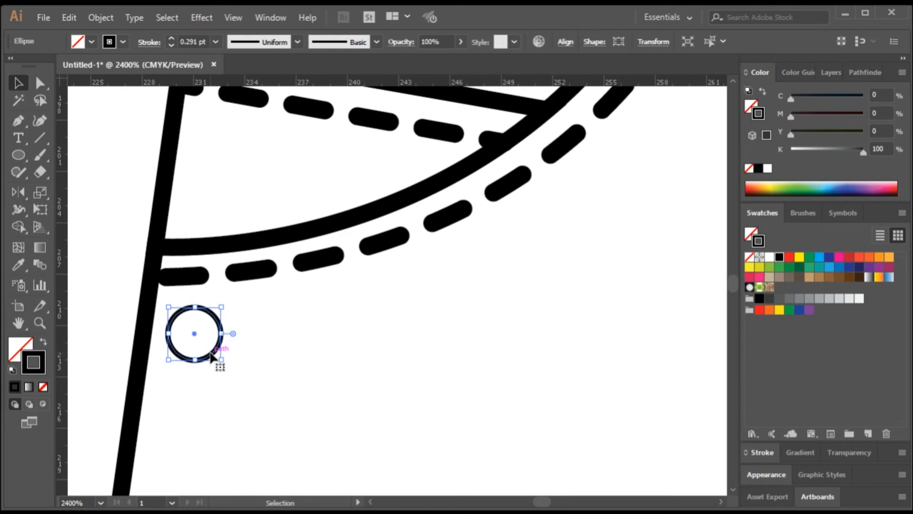
# Step: Try a duplicate of the black circle beside it, undo that, and scale a smaller copy inside the original about its centre
pyautogui.moveTo(212, 352); pyautogui.dragTo(276, 378)
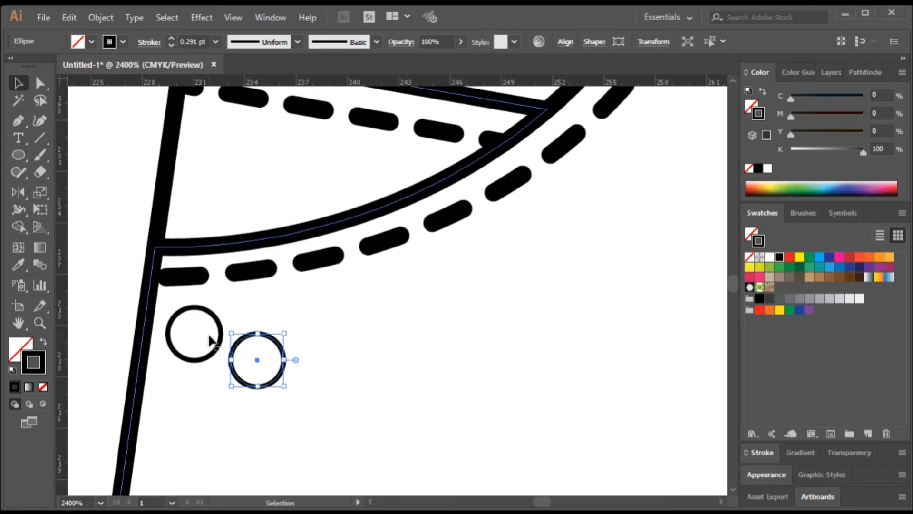
pyautogui.hotkey('ctrl', 'z')
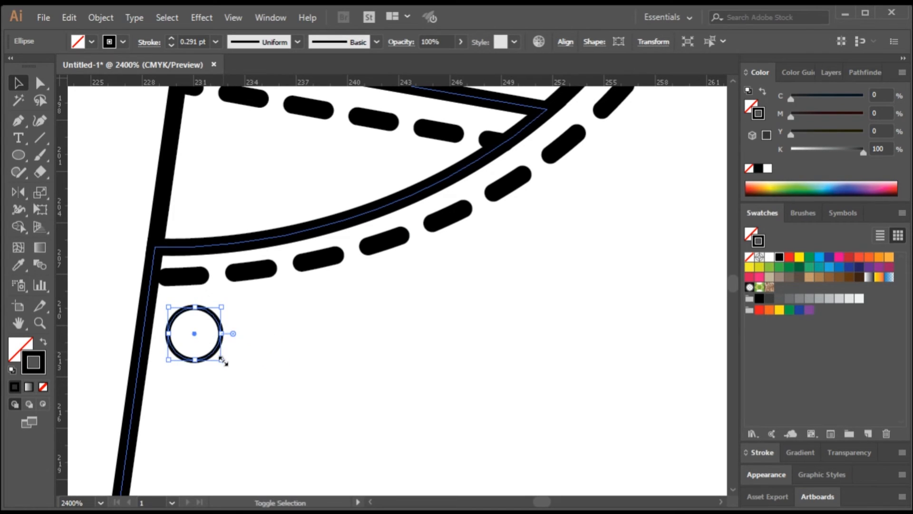
pyautogui.moveTo(223, 361); pyautogui.dragTo(205, 344)
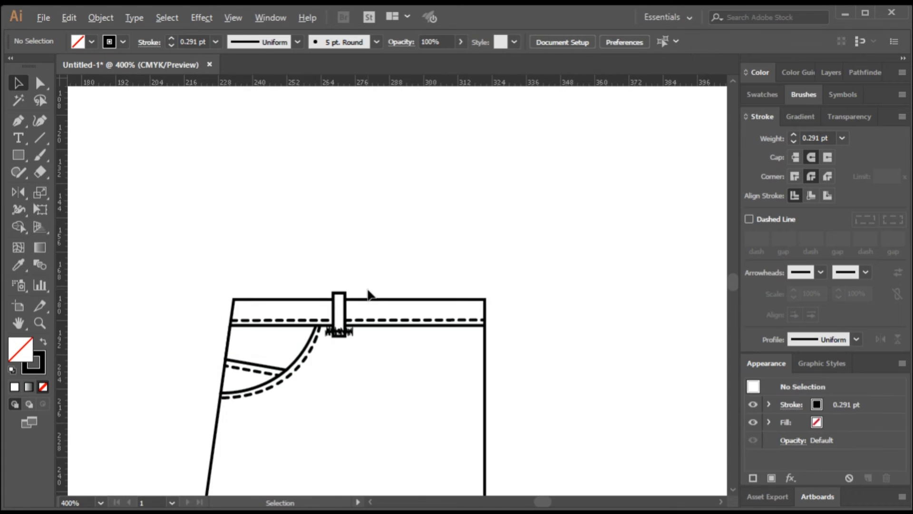
# Step: Recolour the stroke of the zigzag bar tack on the belt loop with the red swatch C 15, M 100, Y 90, K 10 and deselect it
pyautogui.scroll(-1, 366, 309)
pyautogui.scroll(5, 367, 312)
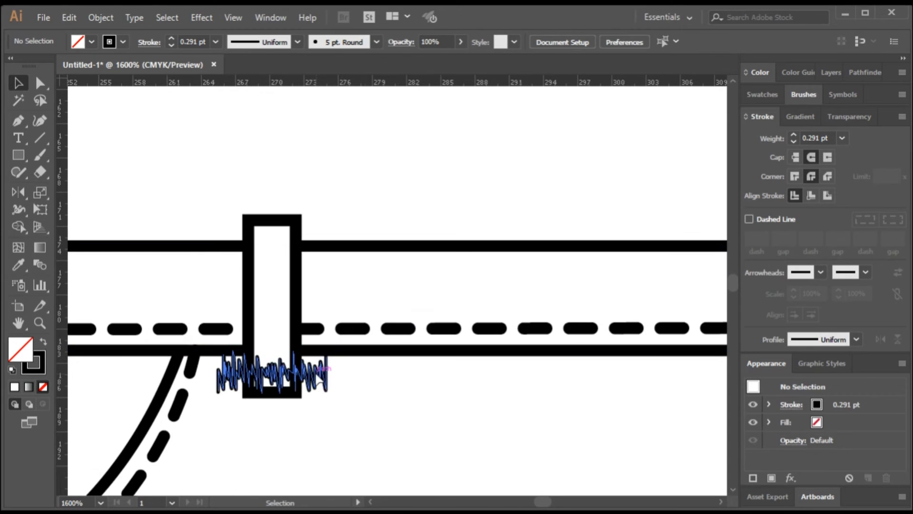
pyautogui.click(323, 368)
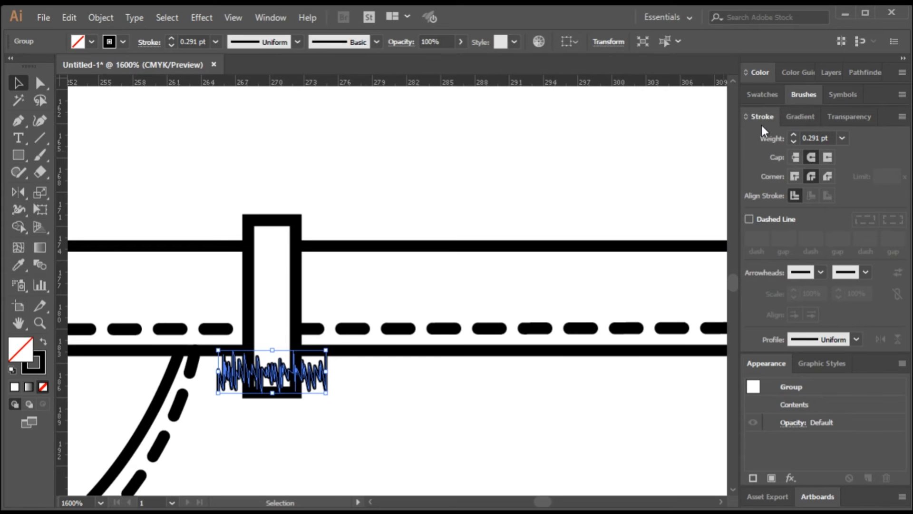
pyautogui.click(773, 93)
pyautogui.click(44, 368)
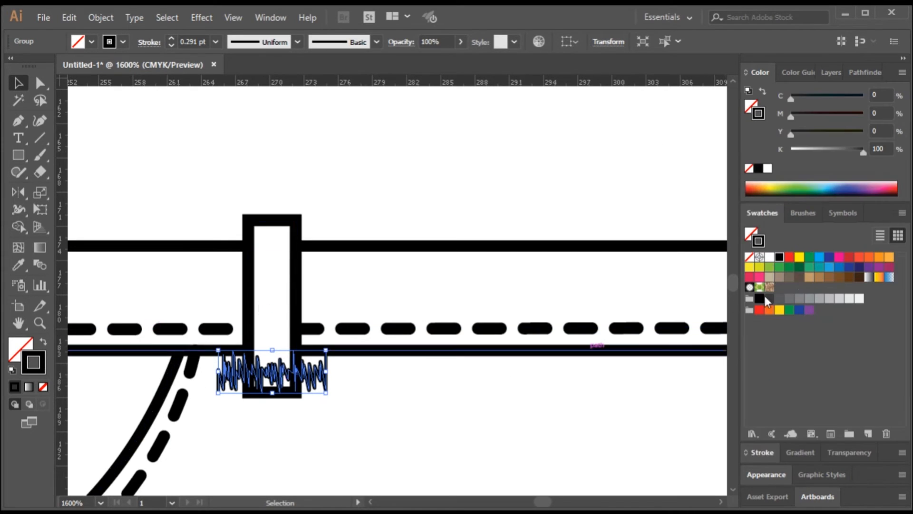
pyautogui.click(850, 259)
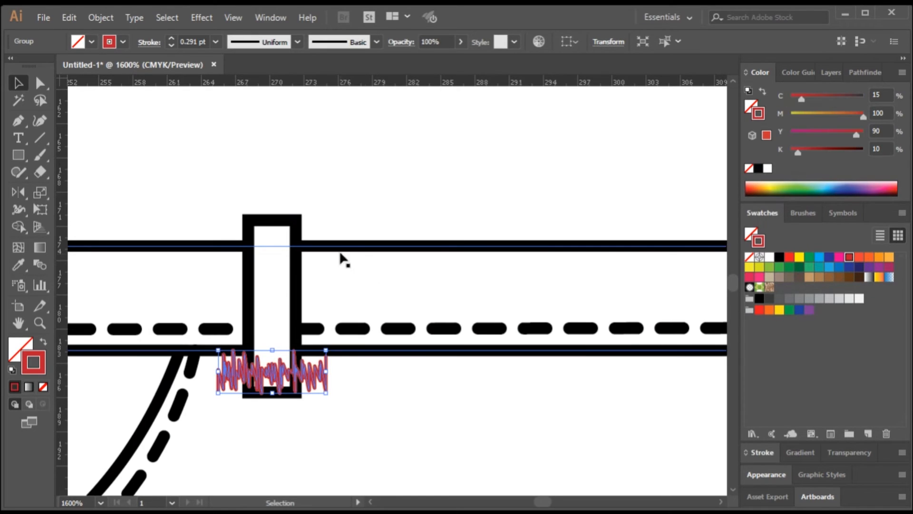
pyautogui.click(391, 203)
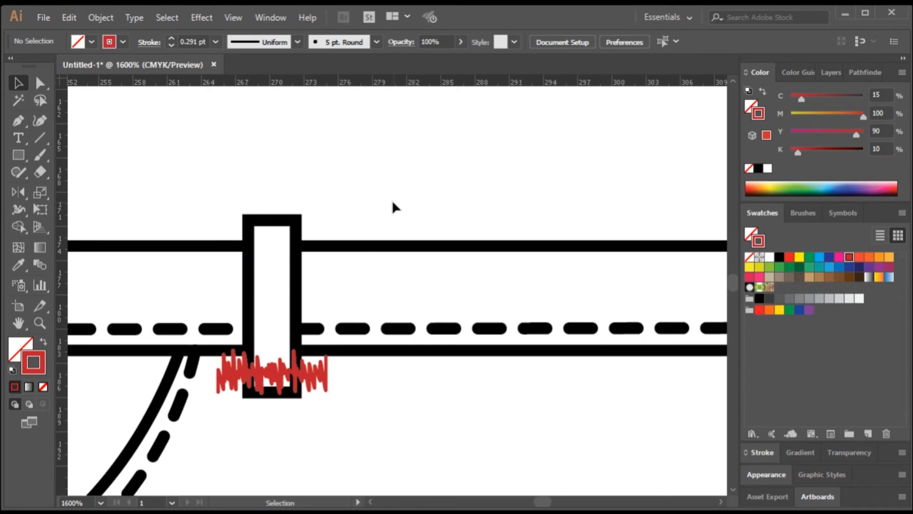
# Step: Examine the red bar tack on the belt loop against the waistband and pocket at different magnifications
pyautogui.scroll(-5, 346, 224)
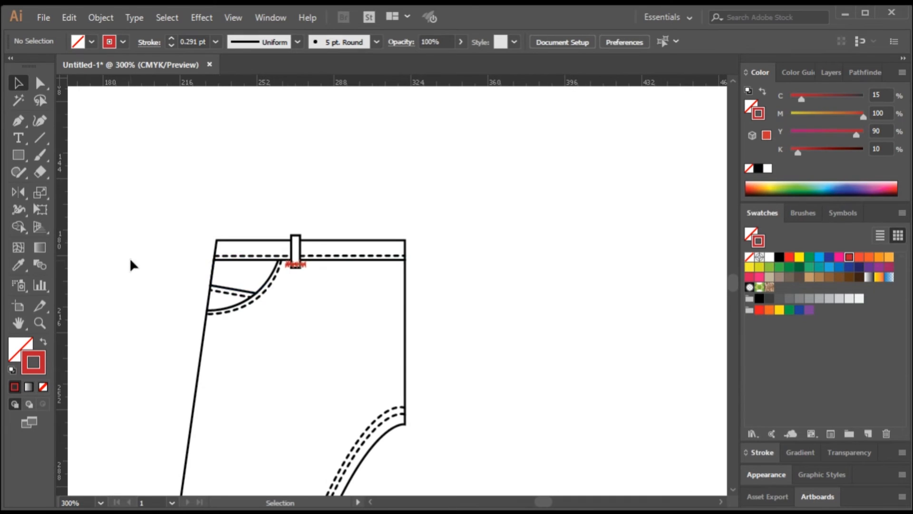
pyautogui.scroll(-3, 130, 259)
pyautogui.scroll(3, 295, 142)
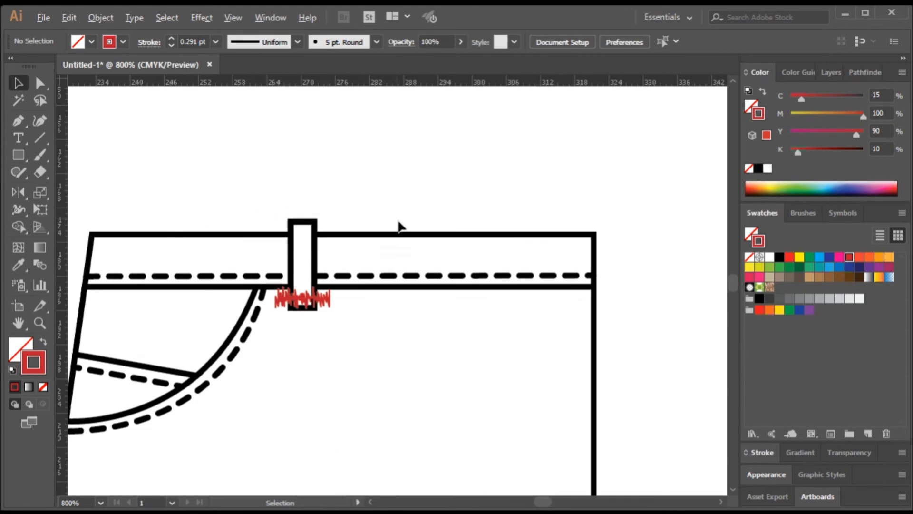
pyautogui.scroll(-1, 408, 235)
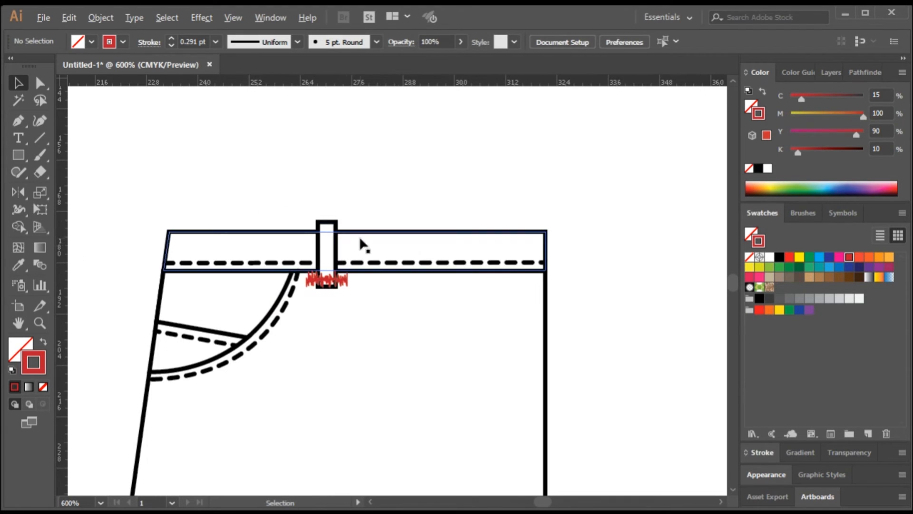
pyautogui.scroll(3, 366, 252)
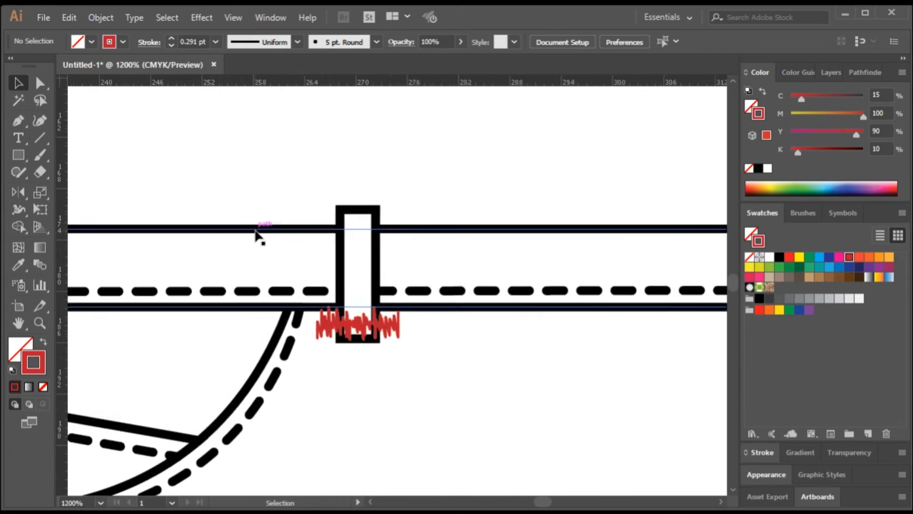
pyautogui.scroll(-5, 363, 261)
# Step: Draw a red-outlined circle about 3 pt in diameter just below the pocket's stitching, beside the side seam
pyautogui.scroll(5, 320, 299)
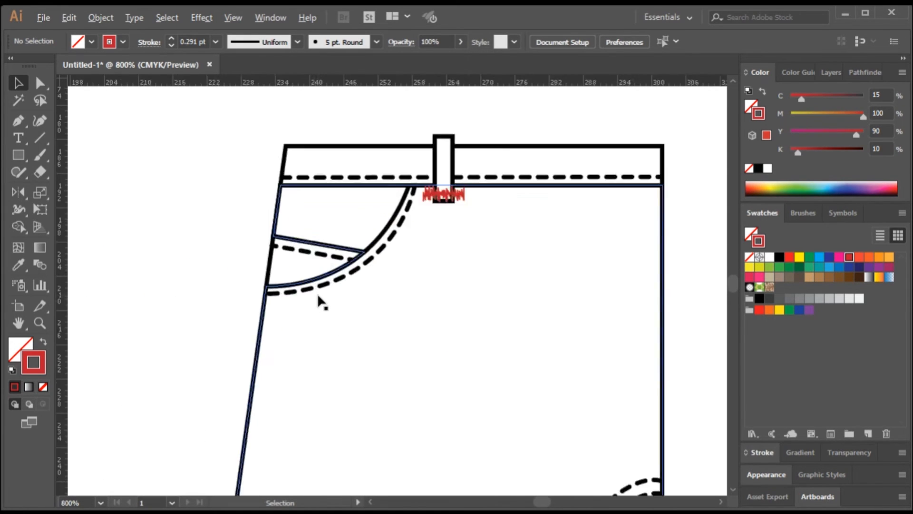
pyautogui.moveTo(19, 155); pyautogui.dragTo(85, 187)
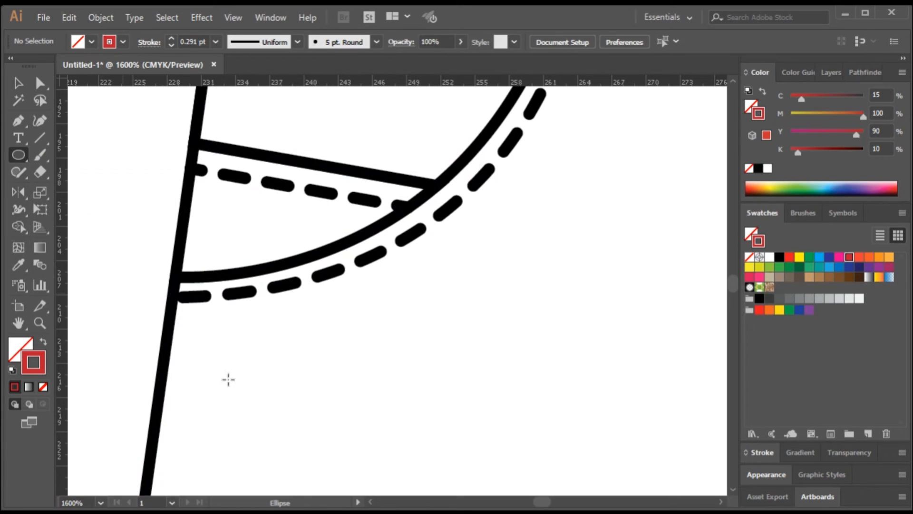
pyautogui.moveTo(183, 318); pyautogui.dragTo(220, 352)
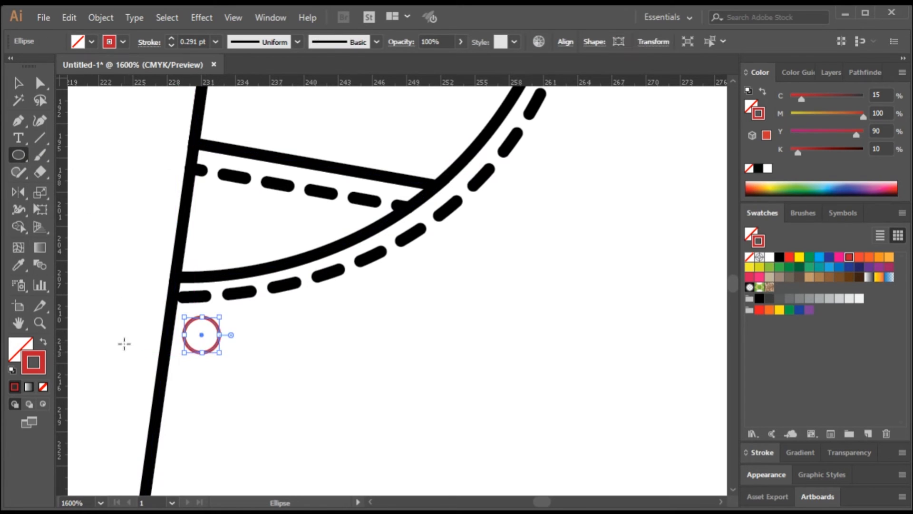
pyautogui.click(22, 82)
pyautogui.scroll(2, 221, 342)
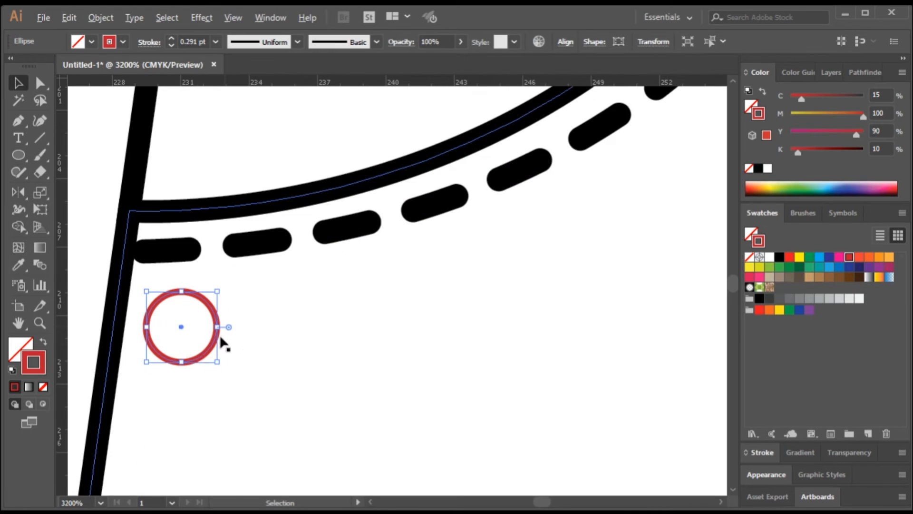
# Step: Change the small circle's stroke from the red swatch to black
pyautogui.scroll(-1, 230, 355)
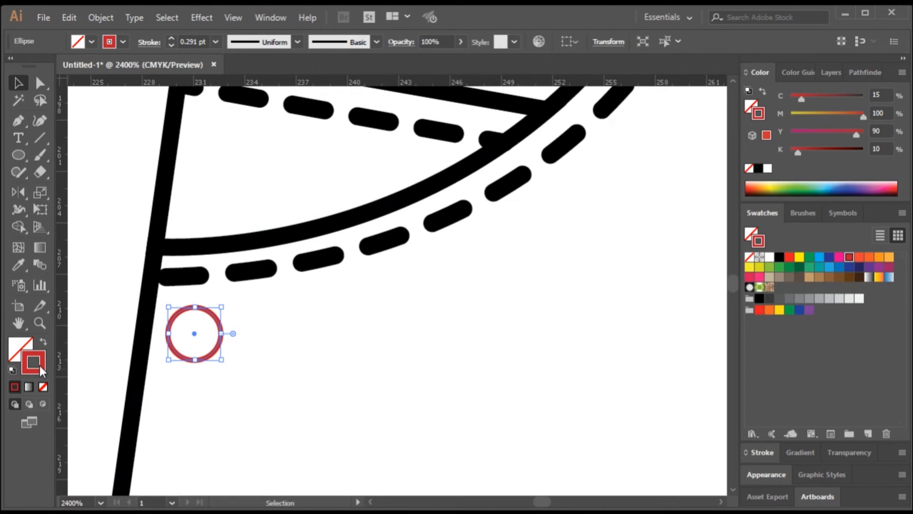
pyautogui.click(760, 169)
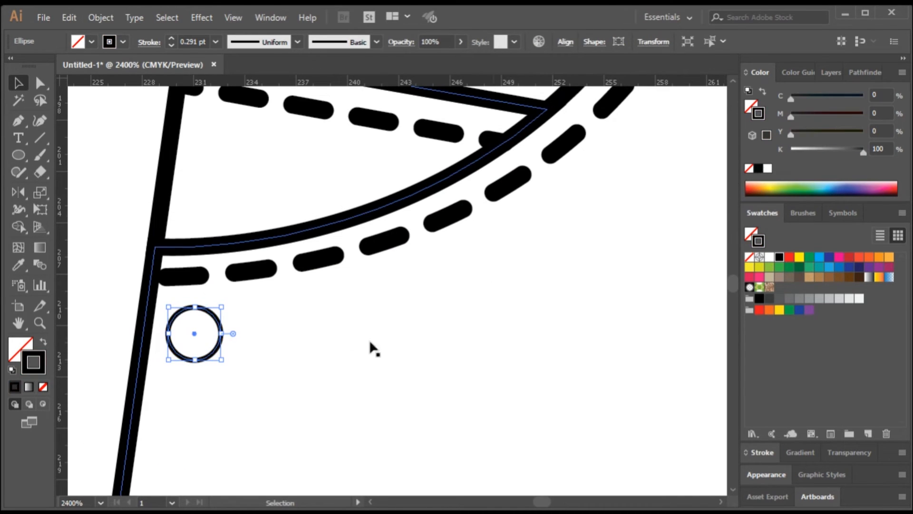
pyautogui.press('a')
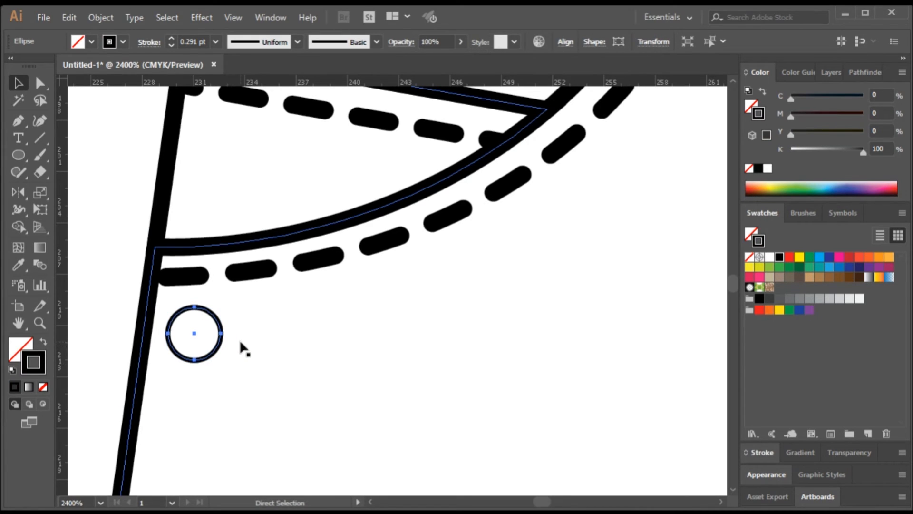
pyautogui.press('v')
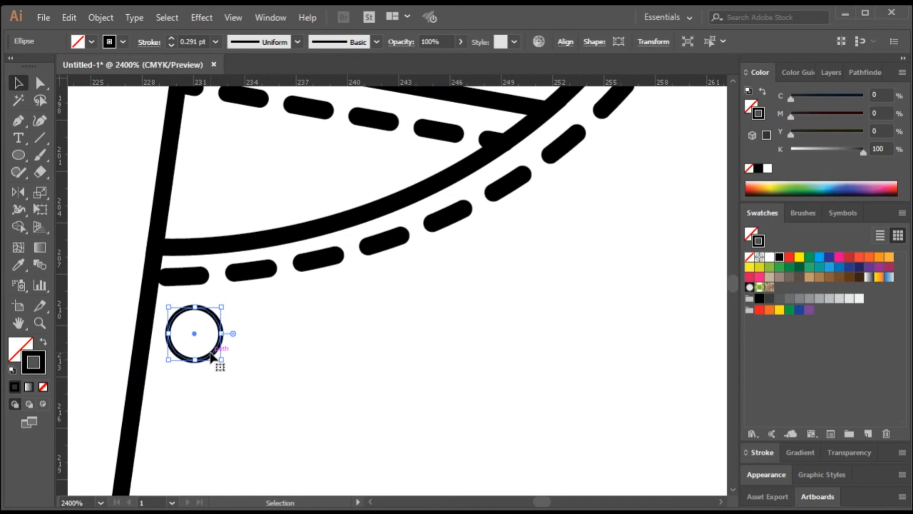
# Step: Undo a trial duplicate beside the circle, then add a concentric copy about 2 pt in diameter with a 0.181 pt stroke inside it and deselect
pyautogui.moveTo(214, 359); pyautogui.dragTo(275, 383)
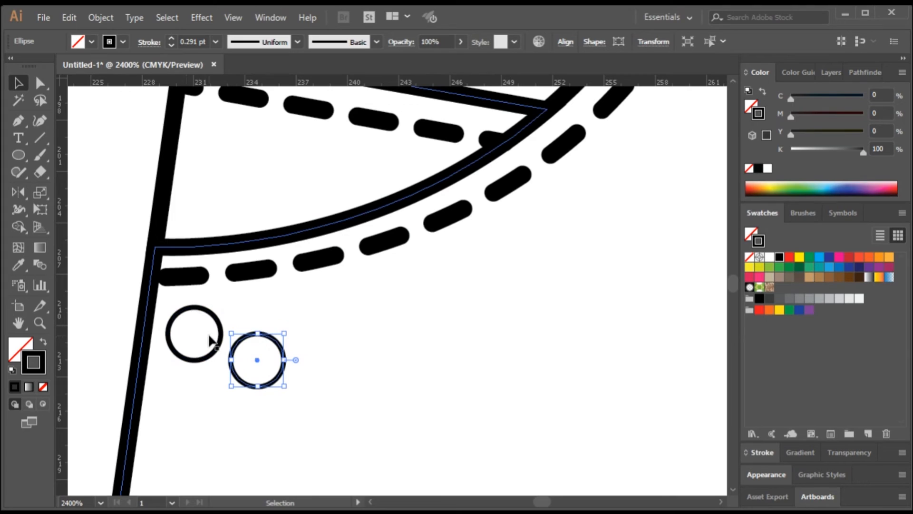
pyautogui.hotkey('ctrl', 'z')
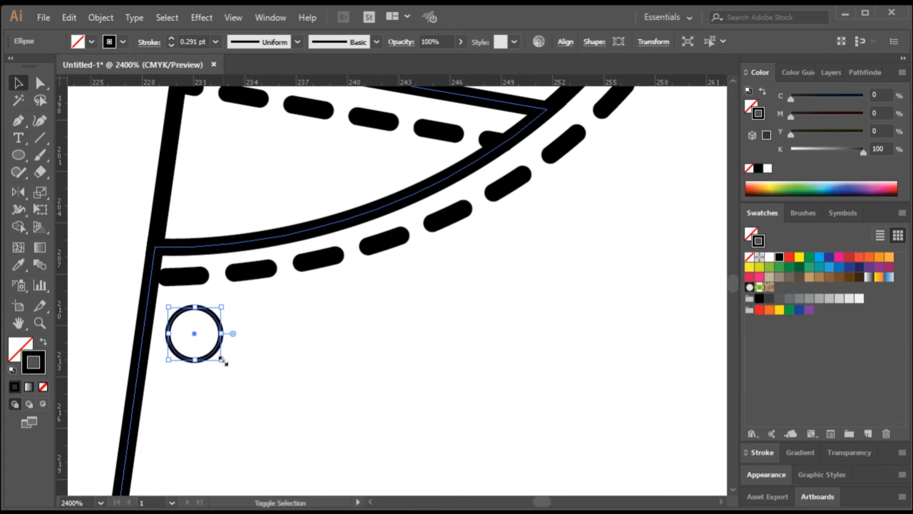
pyautogui.moveTo(223, 361); pyautogui.dragTo(209, 347)
pyautogui.click(104, 232)
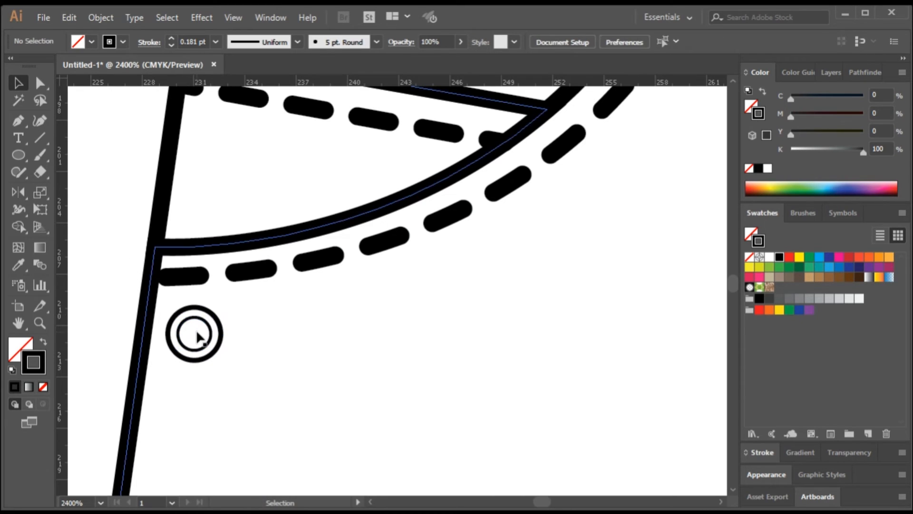
pyautogui.click(203, 310)
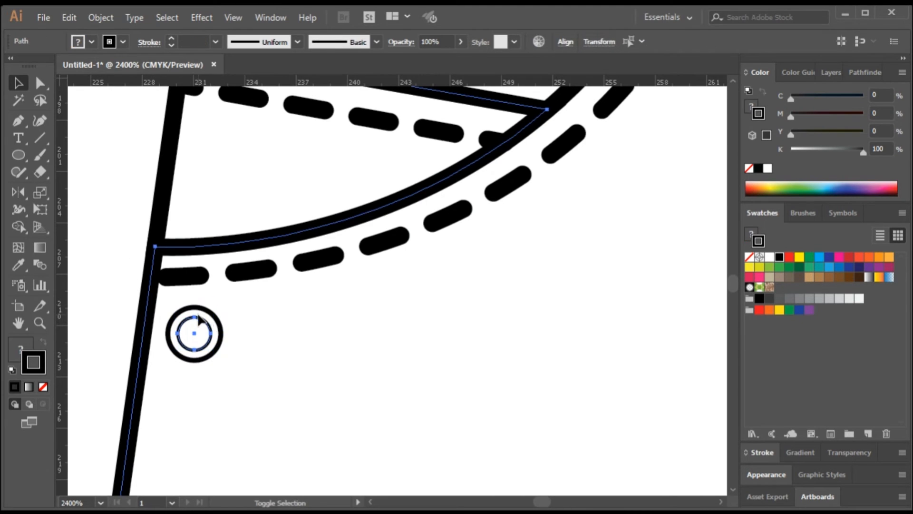
pyautogui.click(71, 261)
# Step: Select the inner circle and review the Scale Strokes & Effects option in the general preferences, accepting it as enabled
pyautogui.scroll(2, 195, 333)
pyautogui.scroll(2, 171, 336)
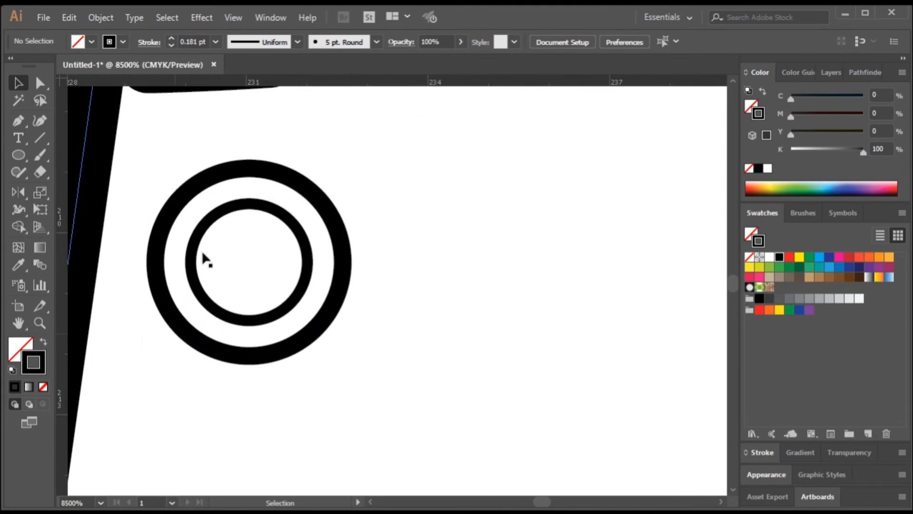
pyautogui.click(274, 320)
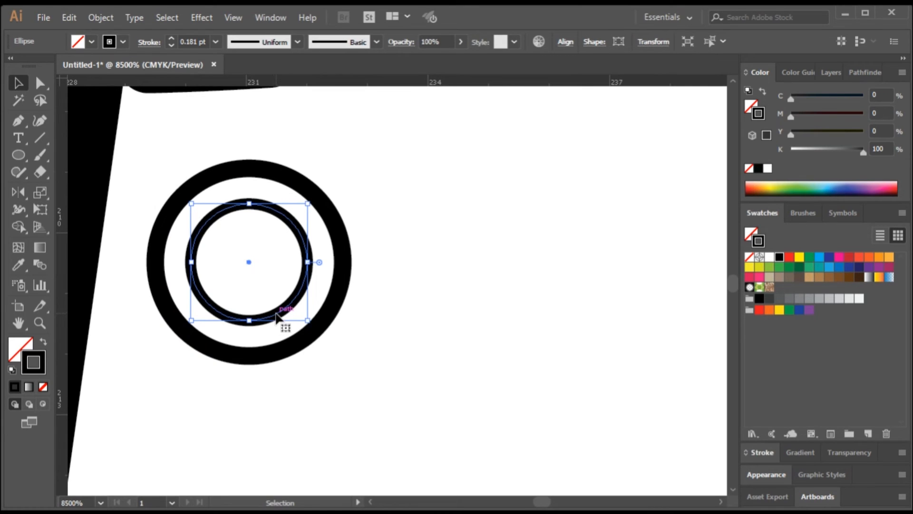
pyautogui.press('a')
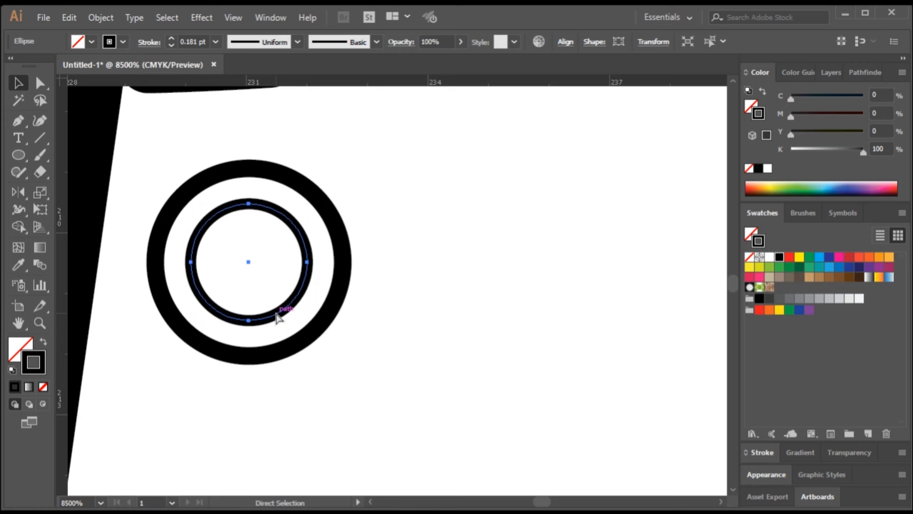
pyautogui.hotkey('ctrl', 'k')
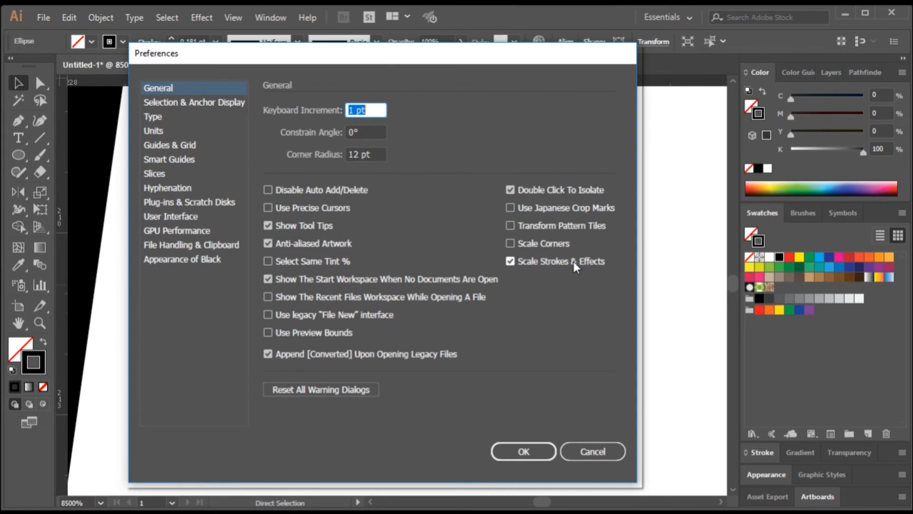
pyautogui.click(532, 452)
pyautogui.press('v')
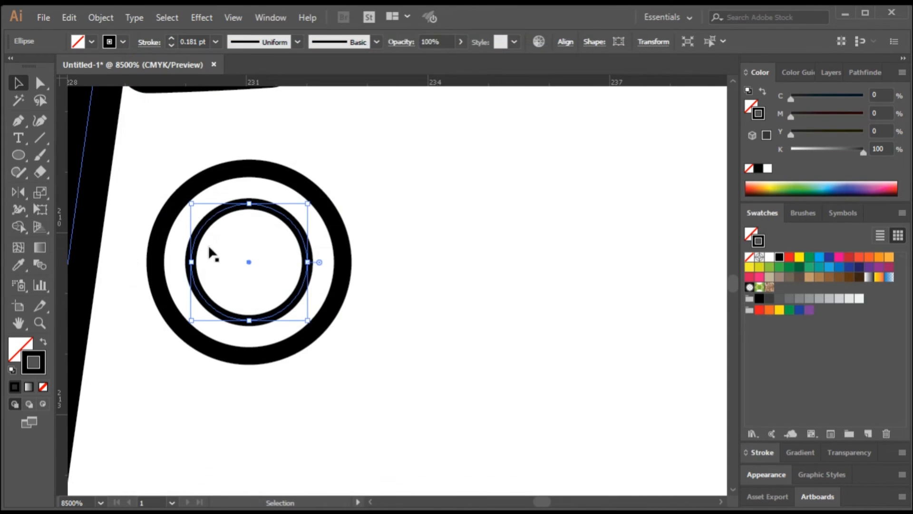
# Step: Select both concentric rivet circles and move them closer to the pocket's stitching beside the side seam
pyautogui.keyDown('shift'); pyautogui.click(189, 194); pyautogui.keyUp('shift')
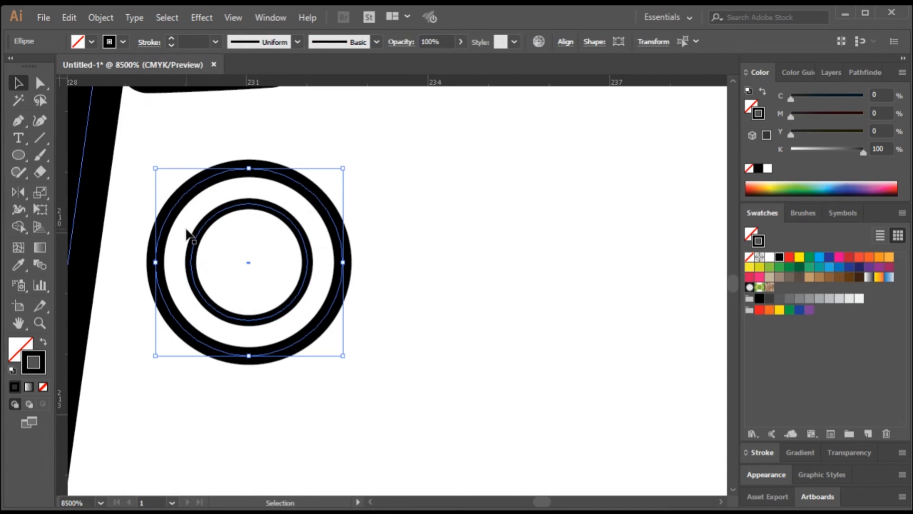
pyautogui.press('ctrl')
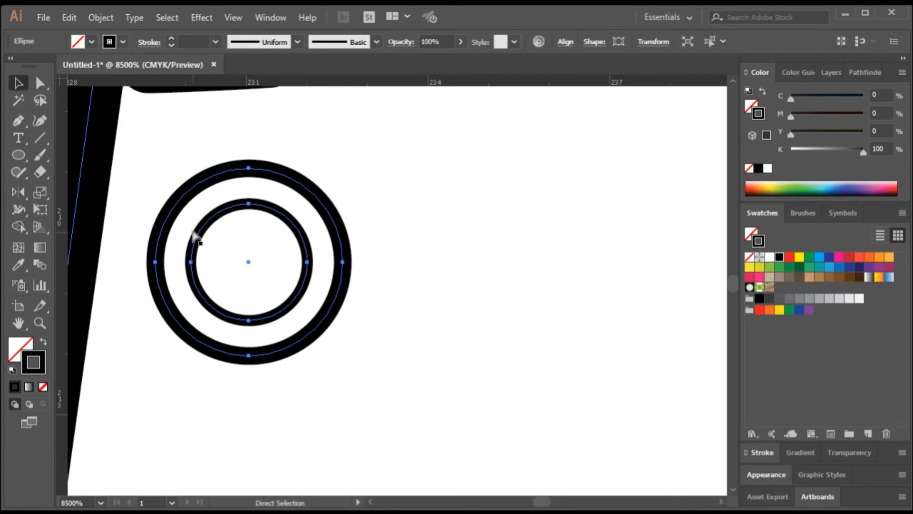
pyautogui.scroll(-2, 257, 305)
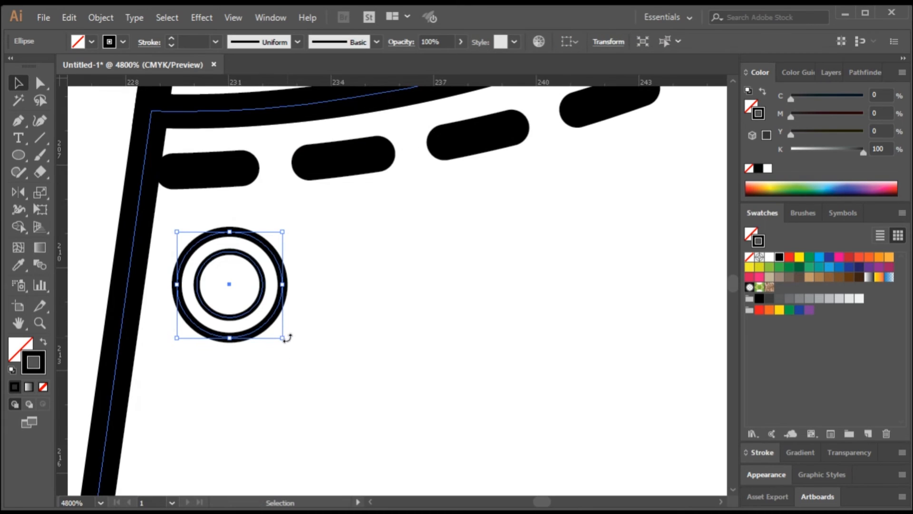
pyautogui.scroll(4, 285, 341)
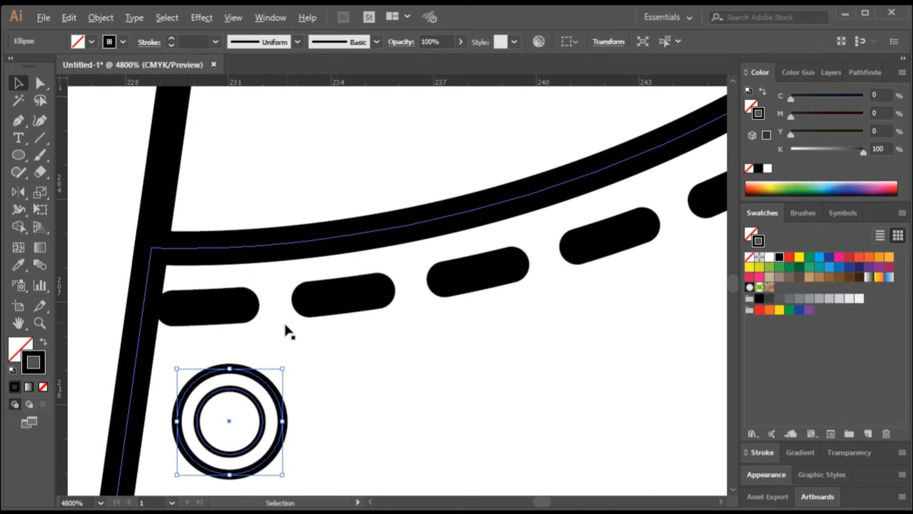
pyautogui.scroll(-1, 289, 331)
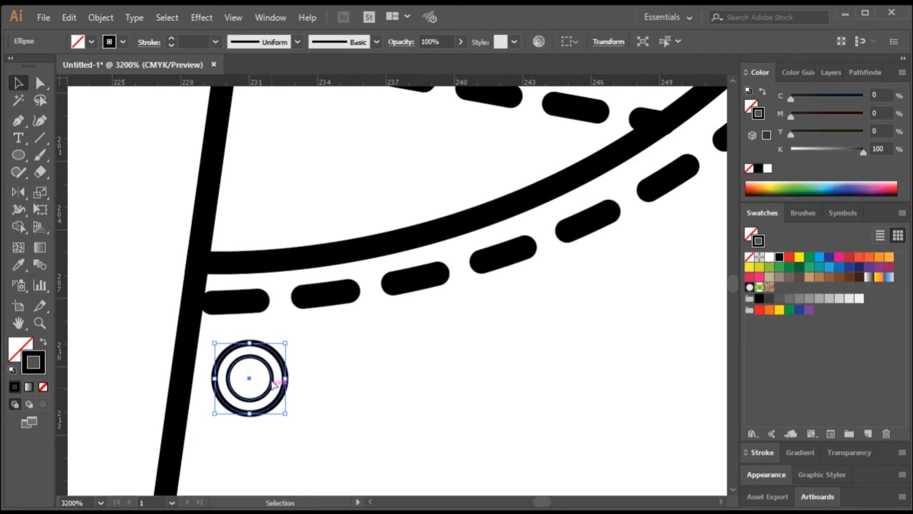
pyautogui.moveTo(272, 381); pyautogui.dragTo(266, 360)
pyautogui.scroll(-2, 156, 359)
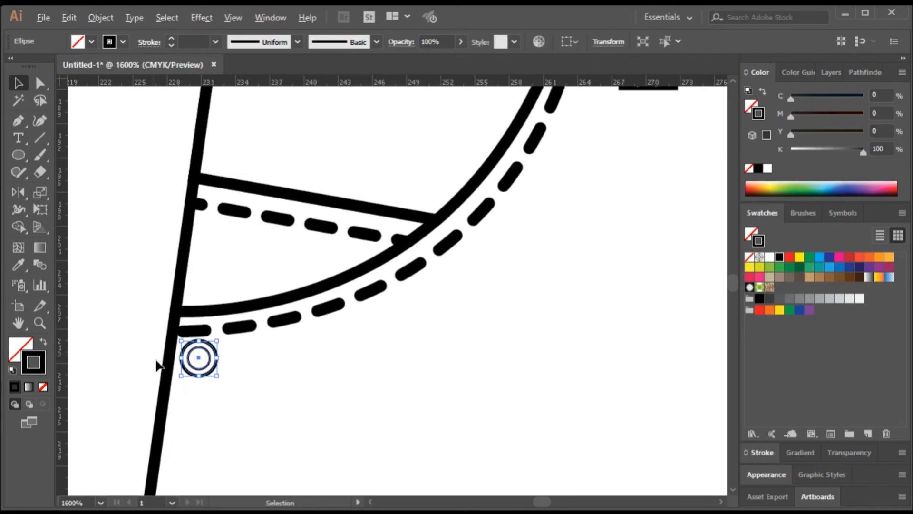
pyautogui.scroll(-1, 159, 365)
# Step: Try placing rivets at both ends of the pocket's curved stitching and at the outer end of the coin pocket's stitching
pyautogui.moveTo(196, 358); pyautogui.dragTo(379, 219)
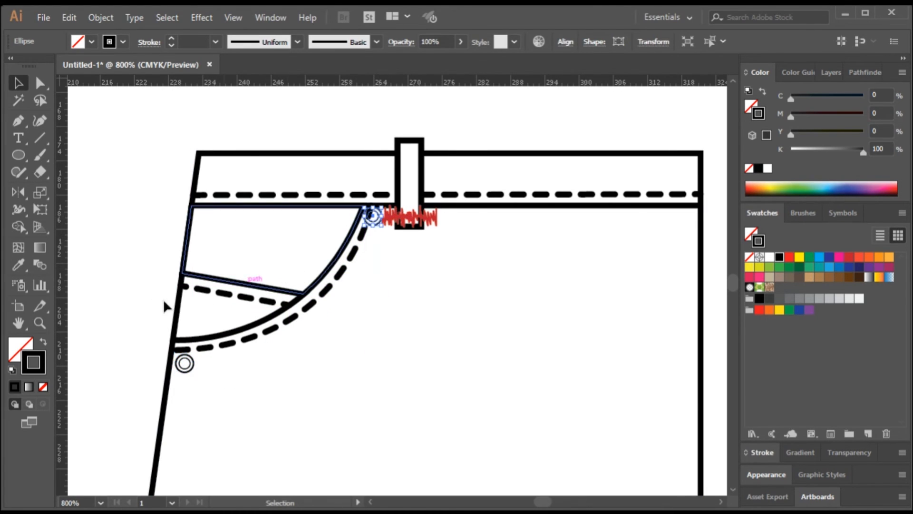
pyautogui.click(119, 285)
pyautogui.moveTo(185, 364); pyautogui.dragTo(193, 285)
pyautogui.click(198, 360)
pyautogui.scroll(3, 210, 306)
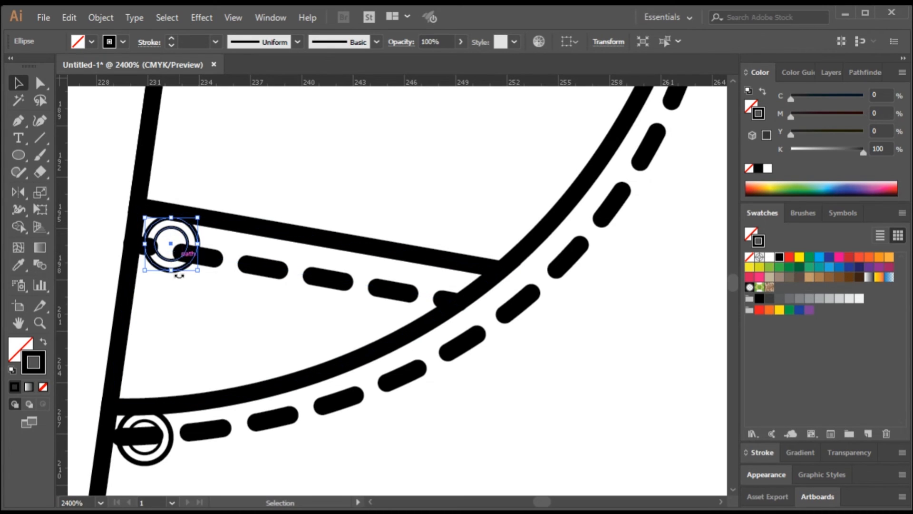
pyautogui.scroll(-1, 185, 329)
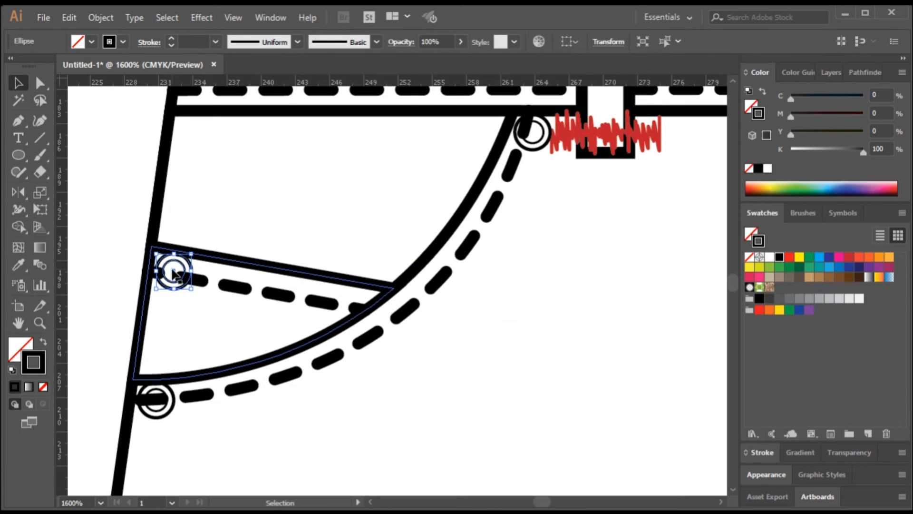
# Step: Delete the two trial rivet copies and move the remaining rivet clear of the stitching, just below it
pyautogui.press('Delete')
pyautogui.click(531, 147)
pyautogui.press('Delete')
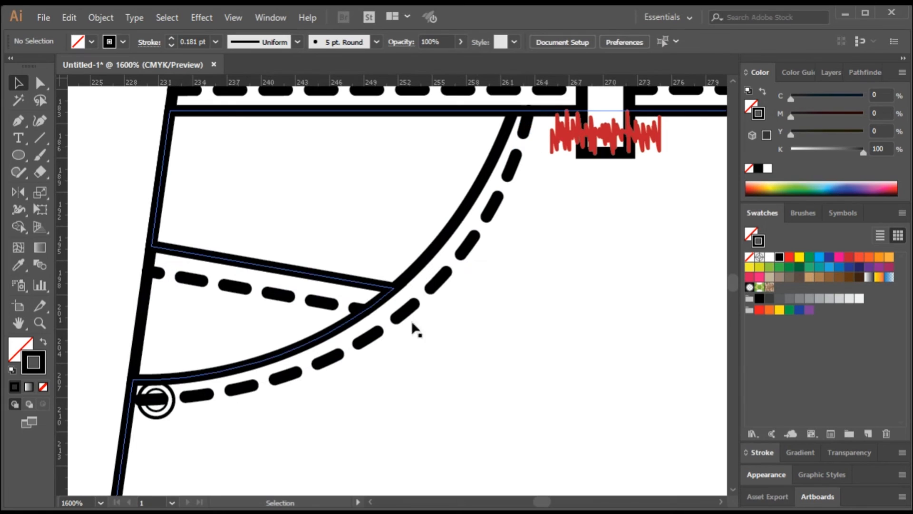
pyautogui.moveTo(163, 416); pyautogui.dragTo(176, 462)
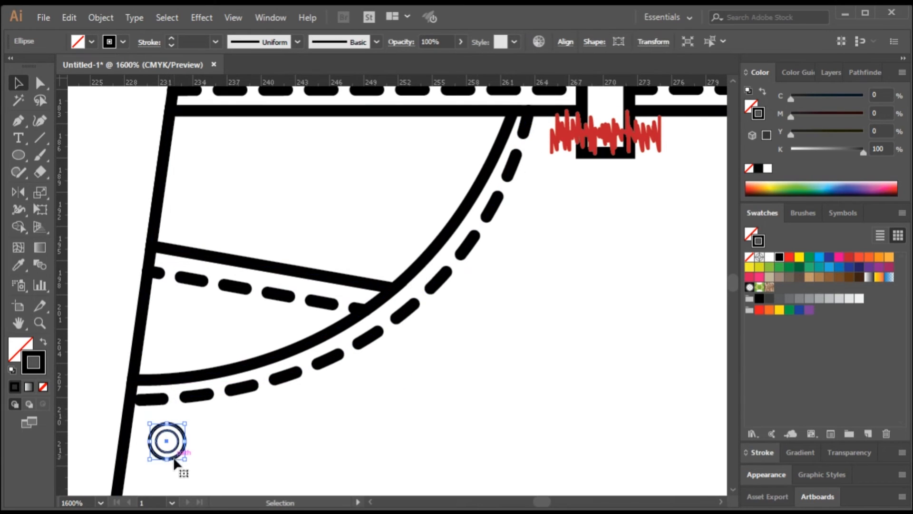
# Step: Create a dynamic symbol named "revit" from the two concentric circles, with Movie Clip as the export type
pyautogui.scroll(3, 158, 458)
pyautogui.scroll(-1, 295, 389)
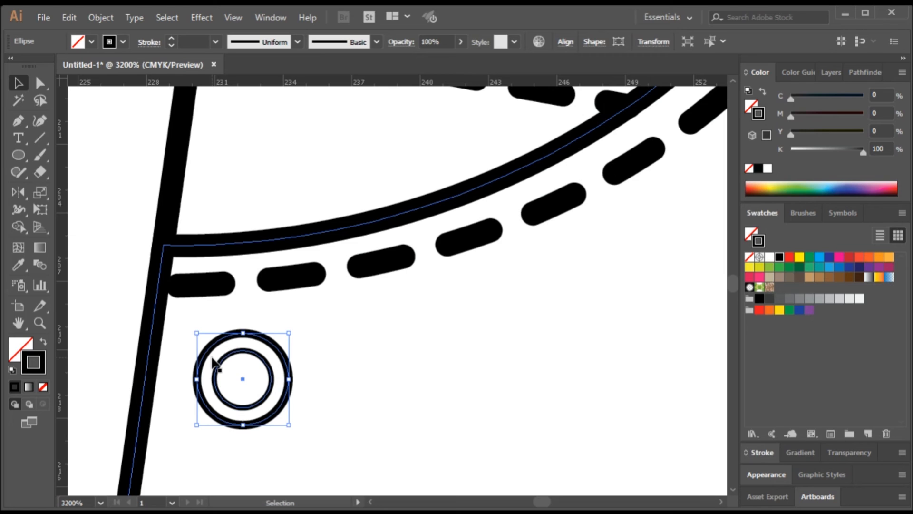
pyautogui.press('F8')
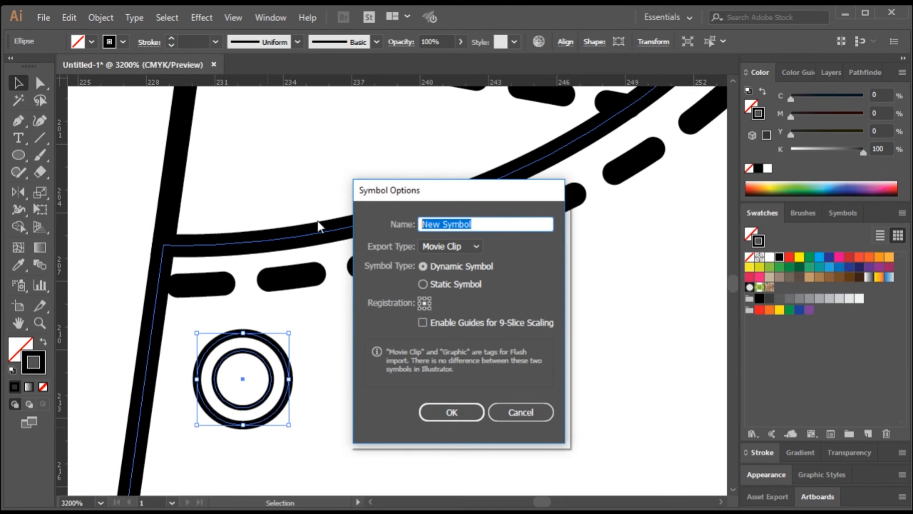
pyautogui.write('revit')
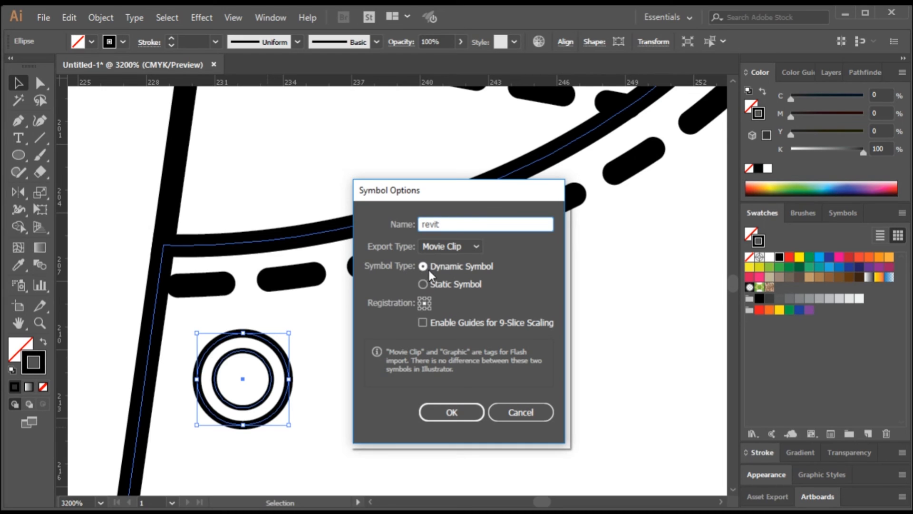
pyautogui.click(444, 410)
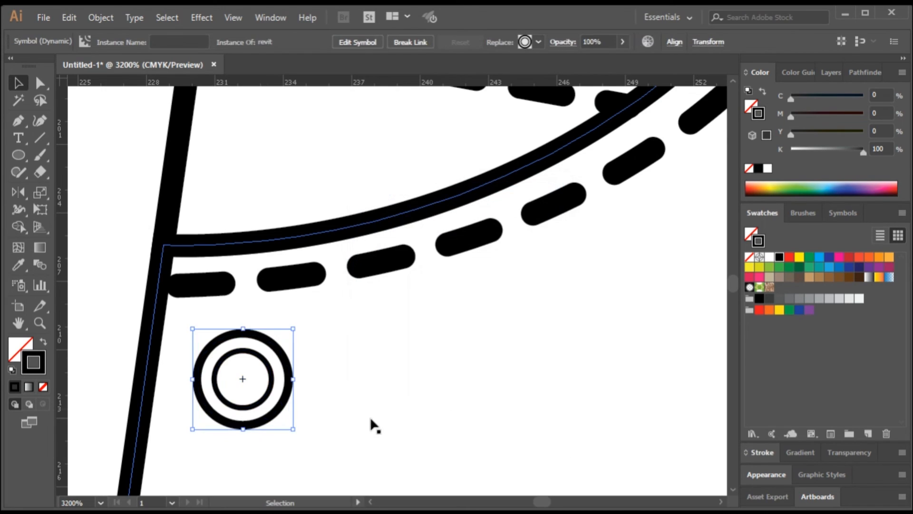
# Step: Edit the "revit" symbol so that both circles have a white fill, and return to the drawing
pyautogui.click(264, 342)
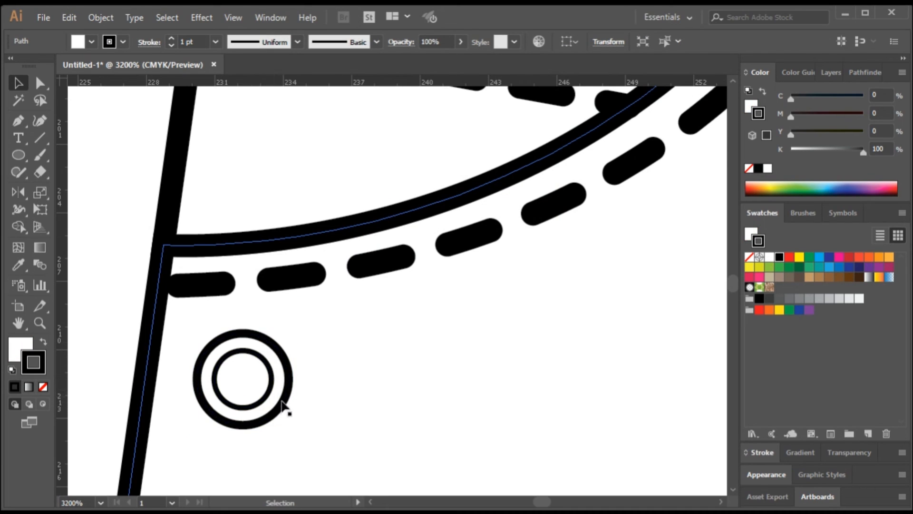
pyautogui.doubleClick(272, 381)
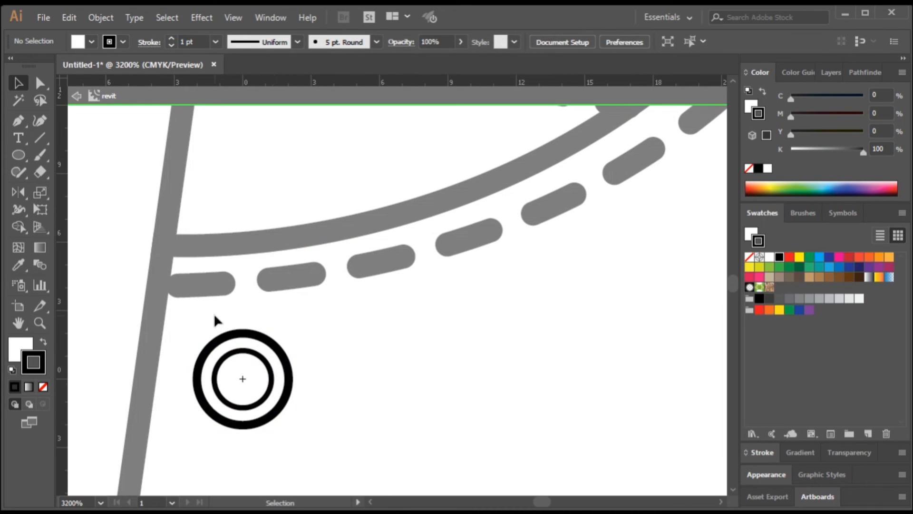
pyautogui.moveTo(215, 314); pyautogui.dragTo(284, 438)
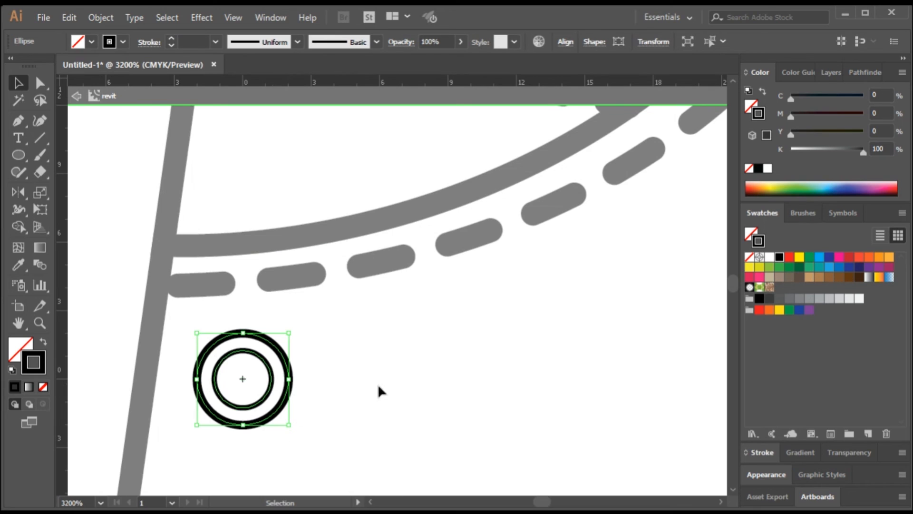
pyautogui.click(20, 347)
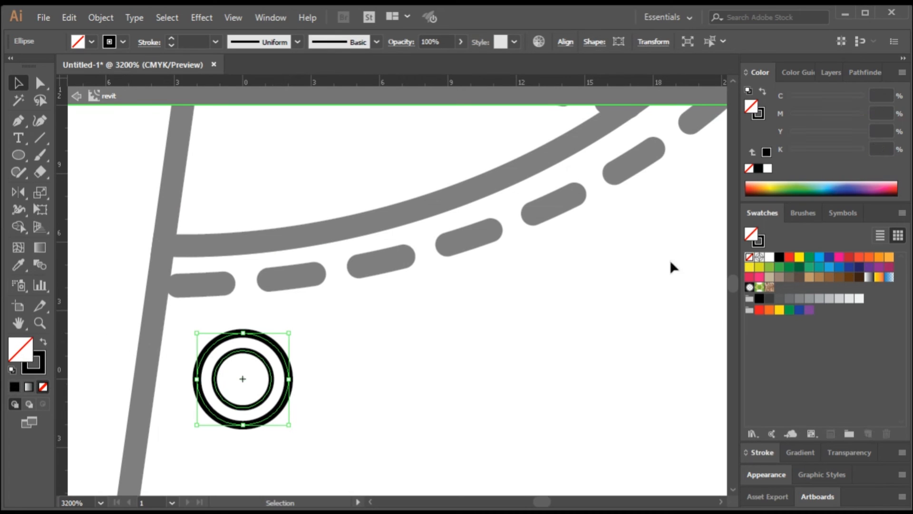
pyautogui.click(769, 257)
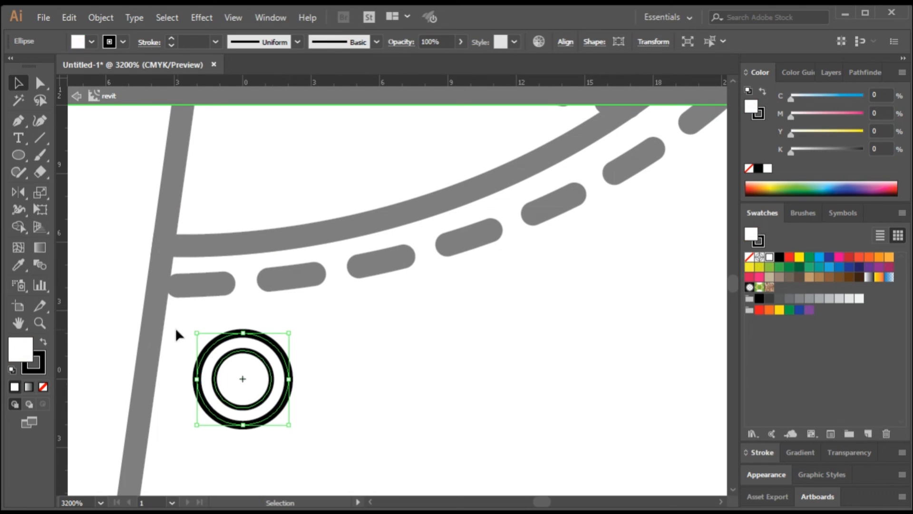
pyautogui.doubleClick(126, 328)
# Step: Move the rivet symbol onto the stitching's lower end by the side seam and copy it to the stitching's upper end and the coin pocket
pyautogui.scroll(2, 304, 411)
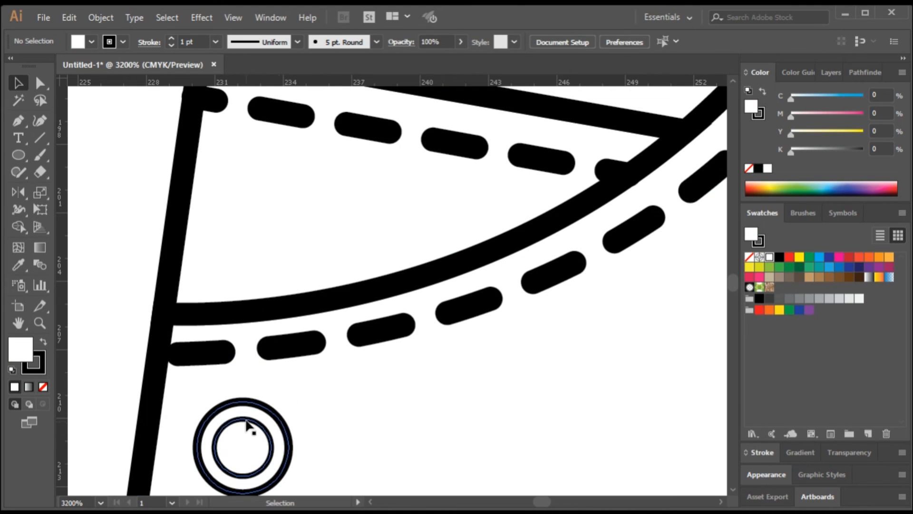
pyautogui.moveTo(246, 423); pyautogui.dragTo(225, 334)
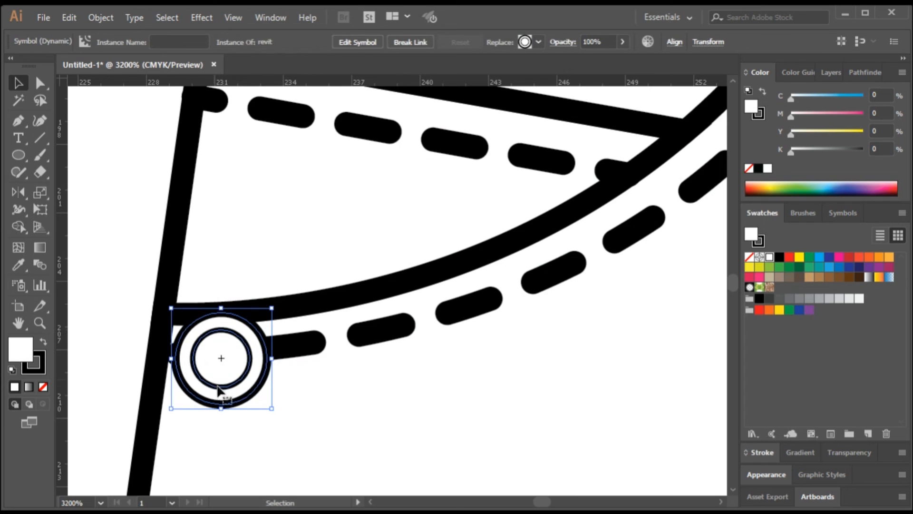
pyautogui.hotkey('ctrl', '-')
pyautogui.hotkey('ctrl', '-')
pyautogui.hotkey('ctrl', '-')
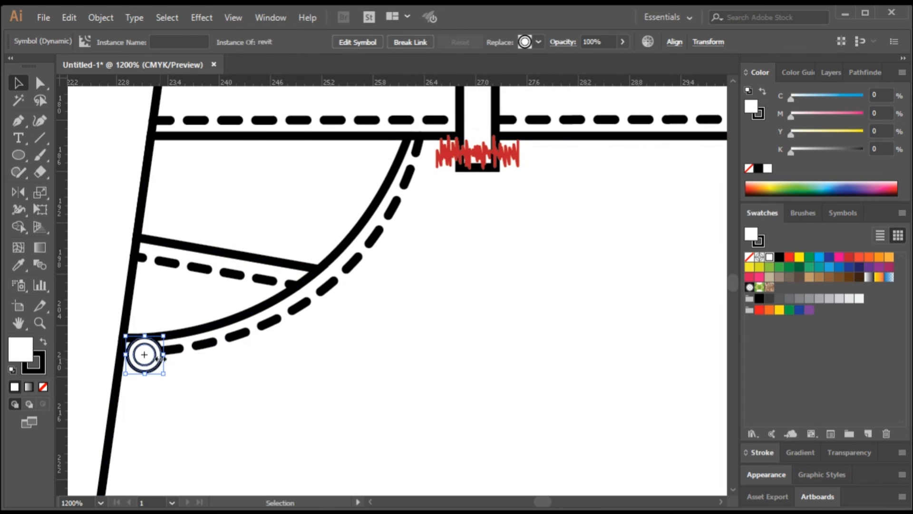
pyautogui.moveTo(158, 362); pyautogui.dragTo(152, 269)
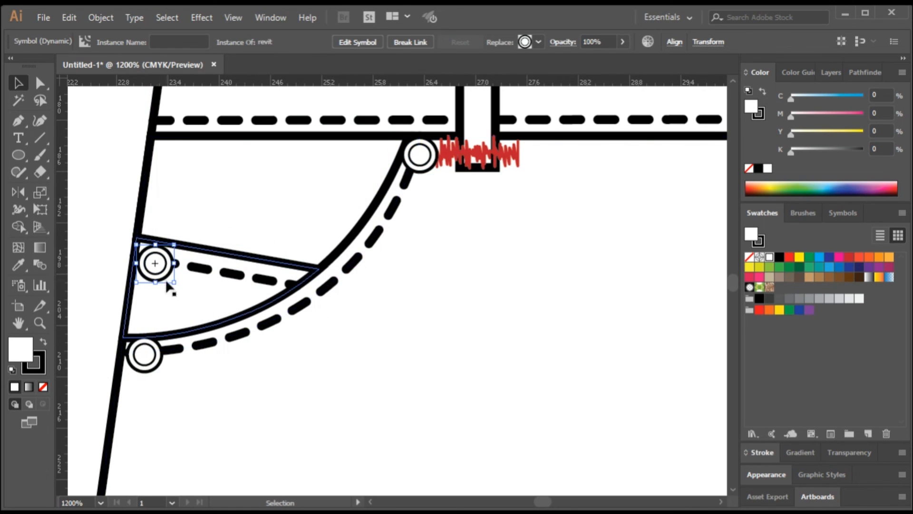
# Step: Shift the coin pocket rivet and the lower pocket rivet slightly inward from the side seam, keeping them on their stitching lines
pyautogui.press('Right')
pyautogui.press('Right')
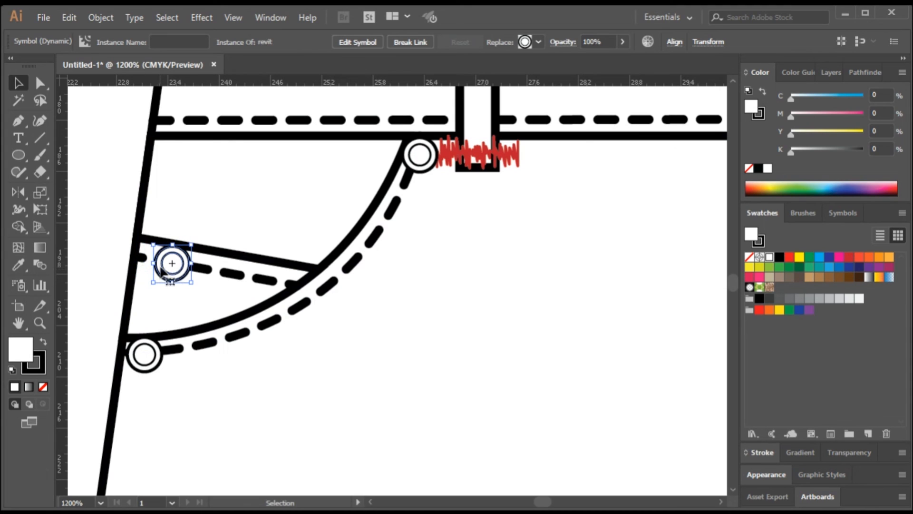
pyautogui.hotkey('ctrl', '=')
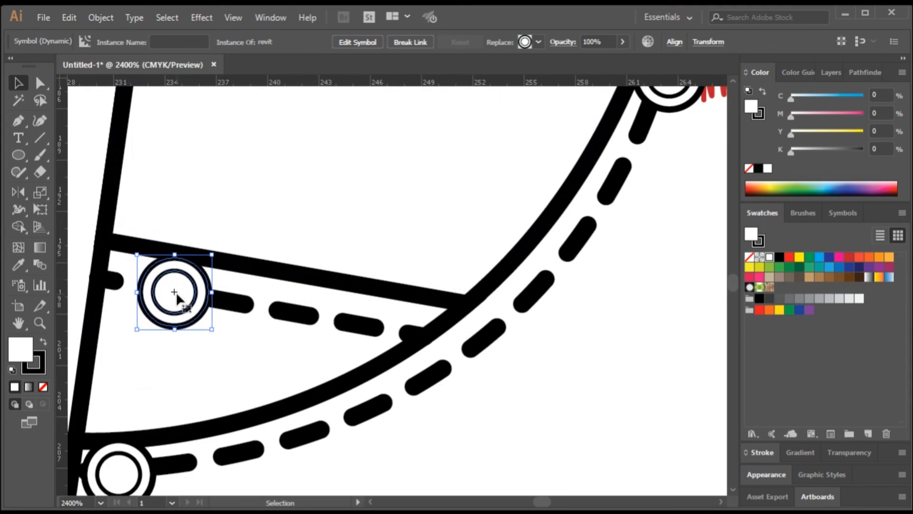
pyautogui.moveTo(176, 292); pyautogui.dragTo(153, 283)
pyautogui.scroll(-4, 236, 284)
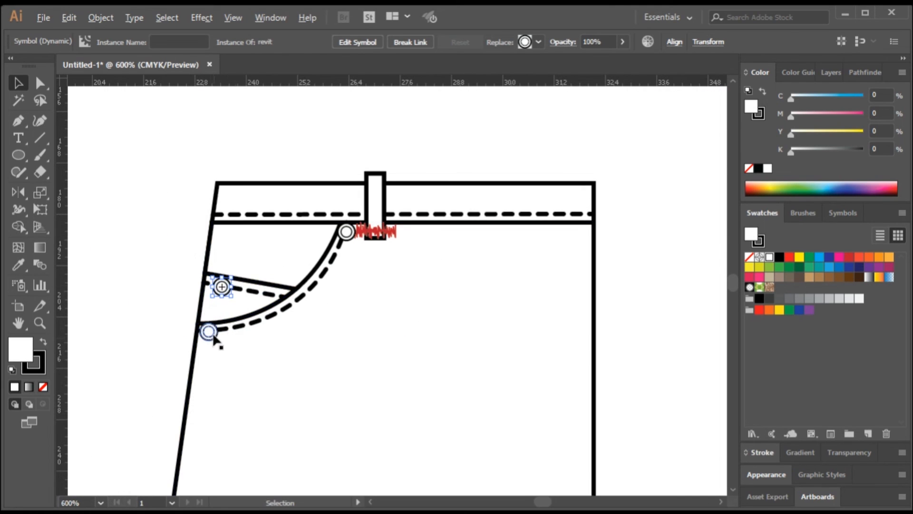
pyautogui.scroll(6, 213, 339)
pyautogui.moveTo(216, 383); pyautogui.dragTo(257, 391)
pyautogui.scroll(-5, 253, 357)
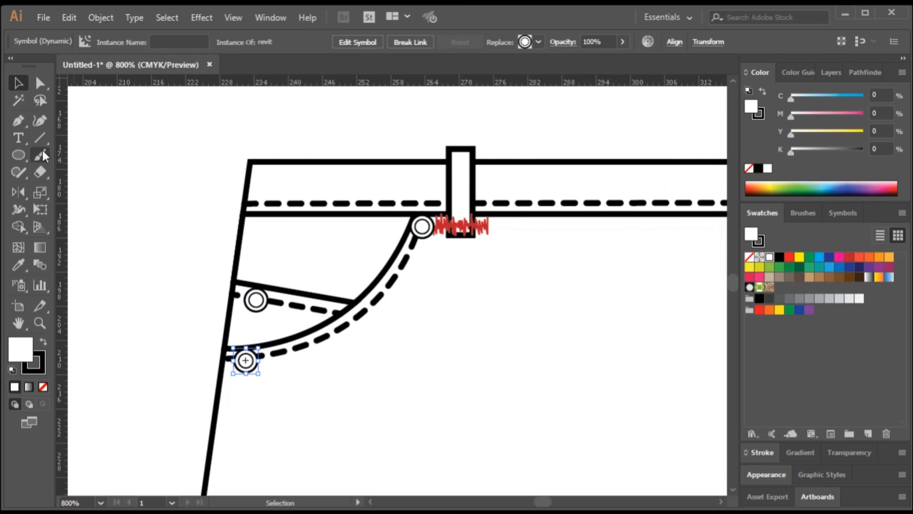
# Step: Draw a Pen path from the waistband seam down alongside the side seam, ending in a zigzag against the seam below the pocket
pyautogui.click(18, 121)
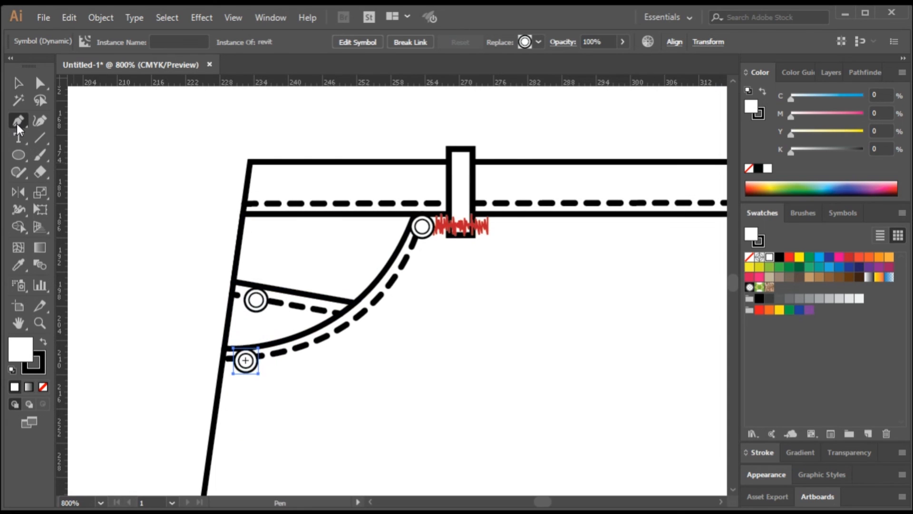
pyautogui.click(253, 215)
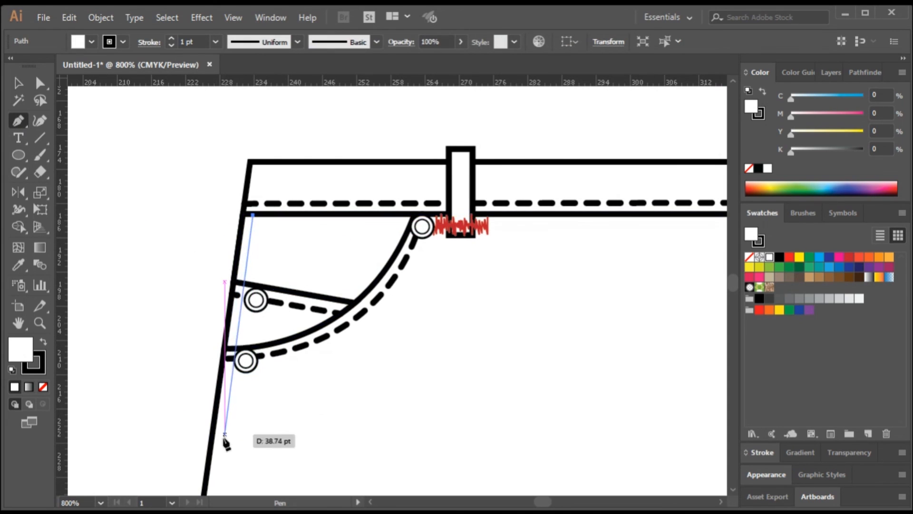
pyautogui.click(220, 471)
pyautogui.scroll(-3, 238, 451)
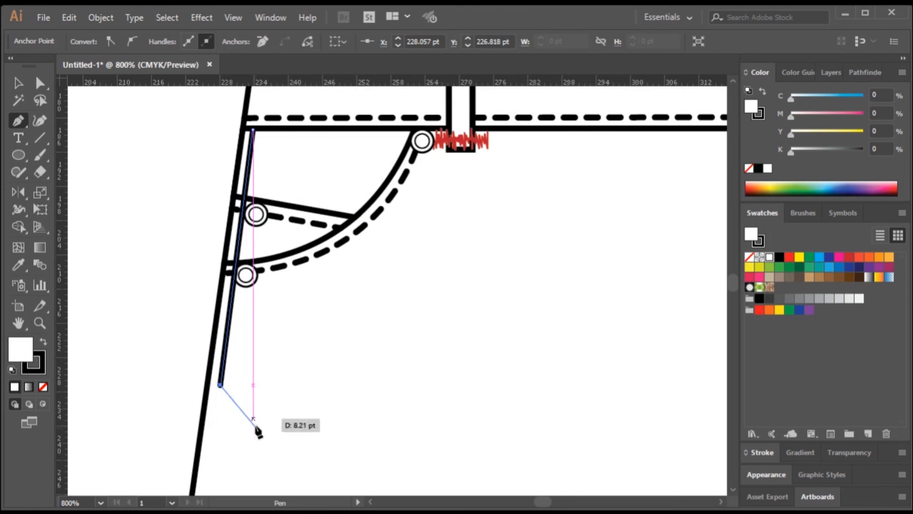
pyautogui.click(205, 404)
pyautogui.click(235, 395)
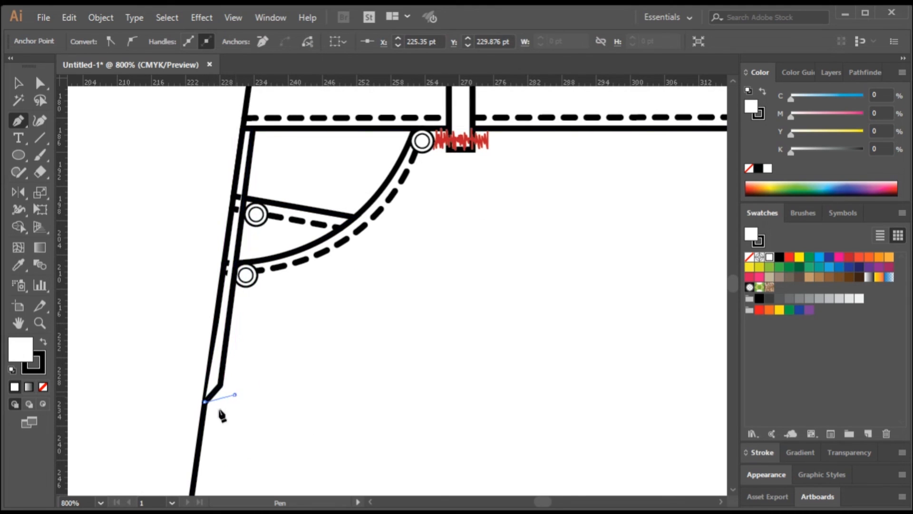
pyautogui.click(203, 426)
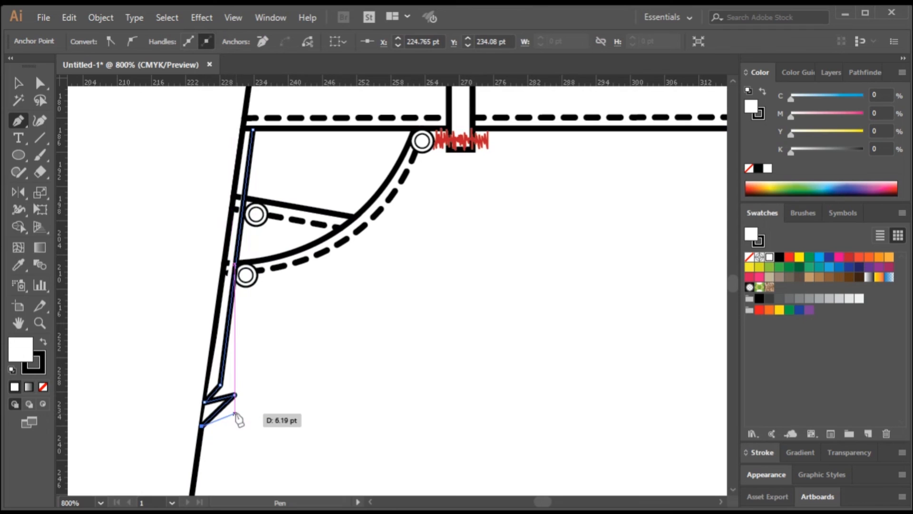
pyautogui.click(235, 413)
pyautogui.click(196, 461)
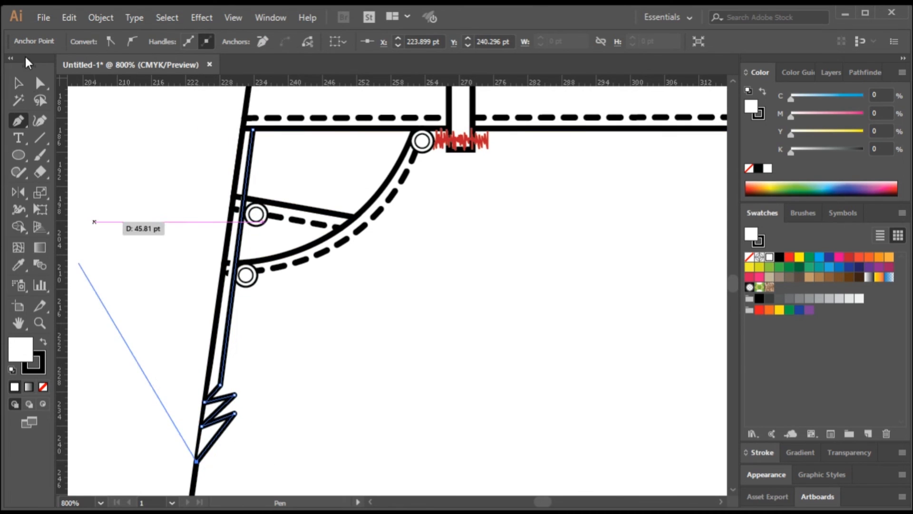
pyautogui.click(19, 85)
pyautogui.scroll(3, 265, 170)
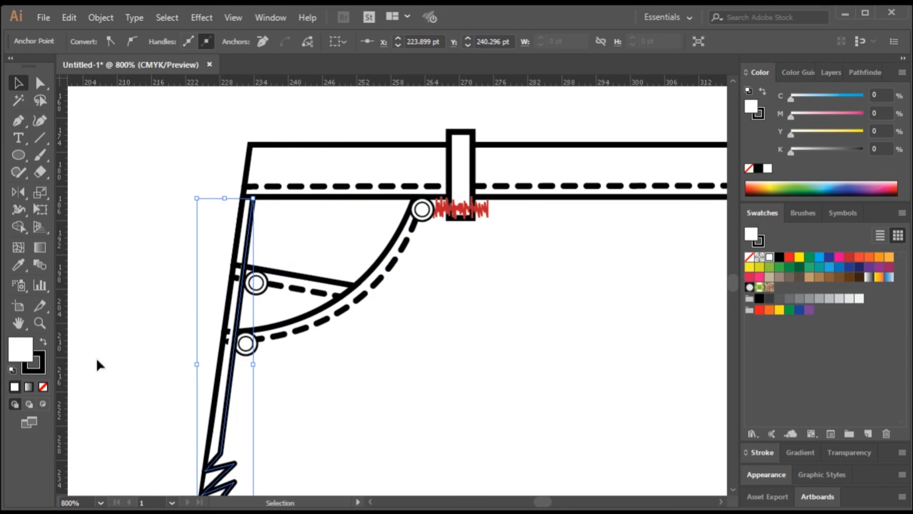
# Step: Remove the fill from the zigzag-ended path beside the side seam, leaving only its stroke
pyautogui.hotkey('ctrl', '=')
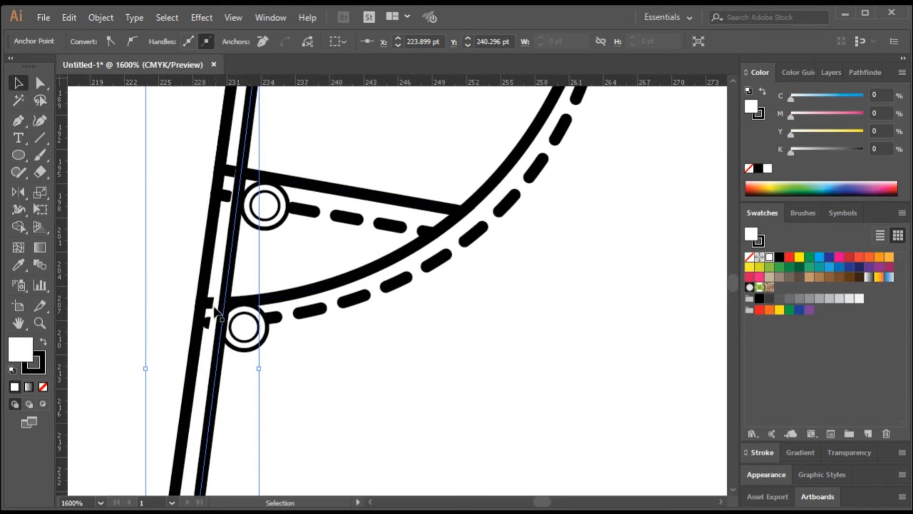
pyautogui.press('x')
pyautogui.click(43, 387)
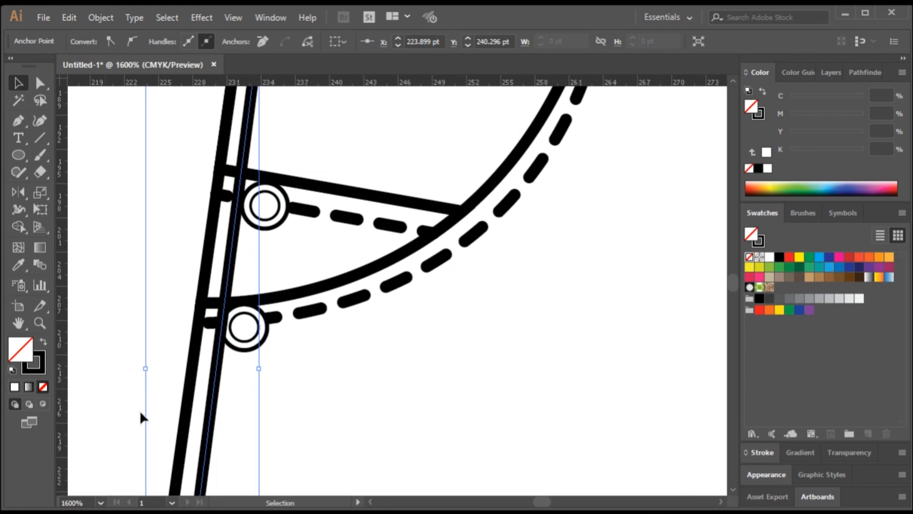
pyautogui.hotkey('ctrl', '-')
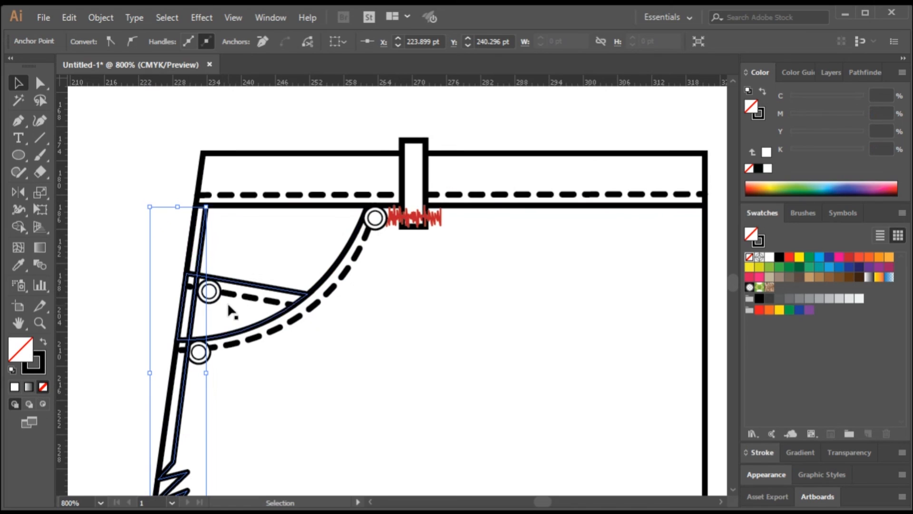
# Step: Copy the pocket stitching's dashed stroke style onto the side seam path with the Eyedropper and deselect it
pyautogui.press('i')
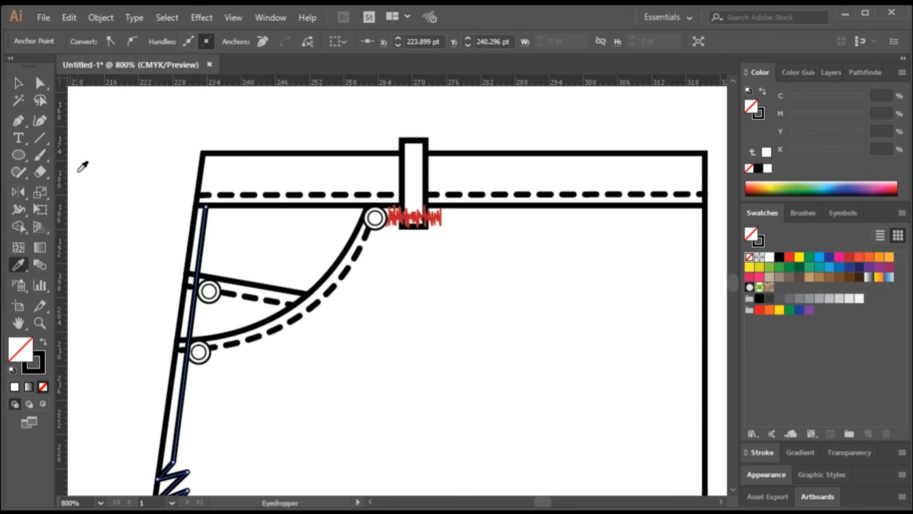
pyautogui.click(336, 287)
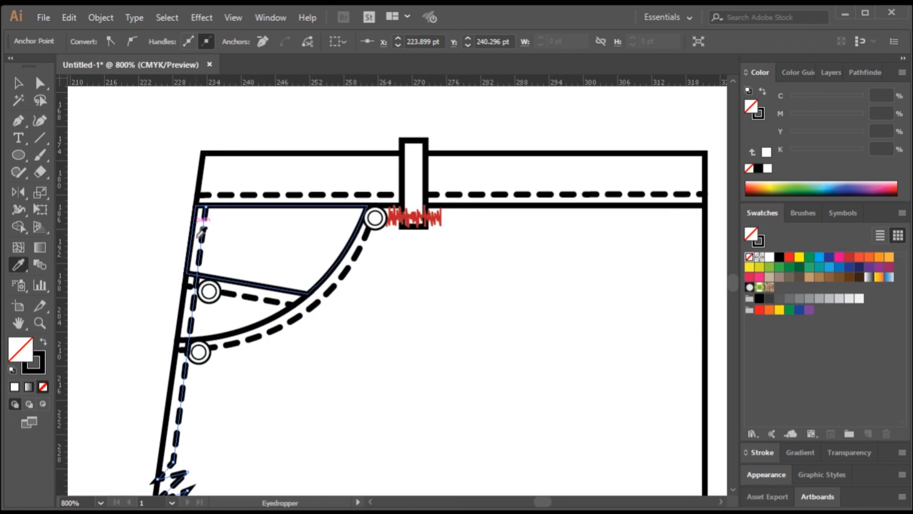
pyautogui.click(18, 83)
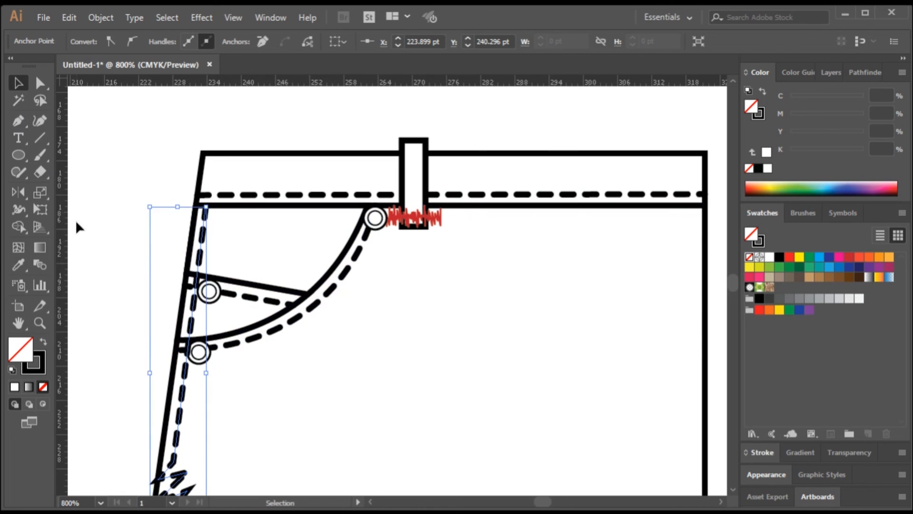
pyautogui.scroll(-3, 79, 233)
pyautogui.click(111, 395)
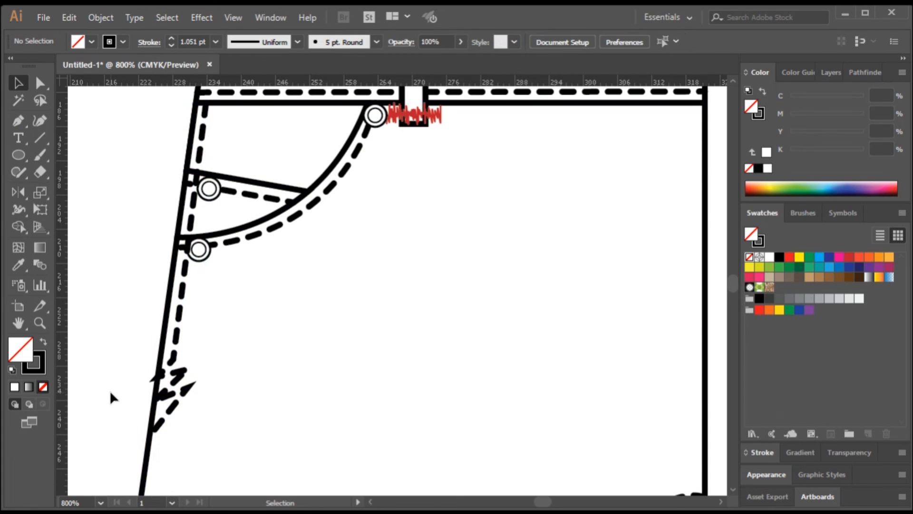
# Step: Move the lower pocket rivet and the coin pocket rivet toward the side seam so they sit on its dashed stitching
pyautogui.scroll(3, 194, 240)
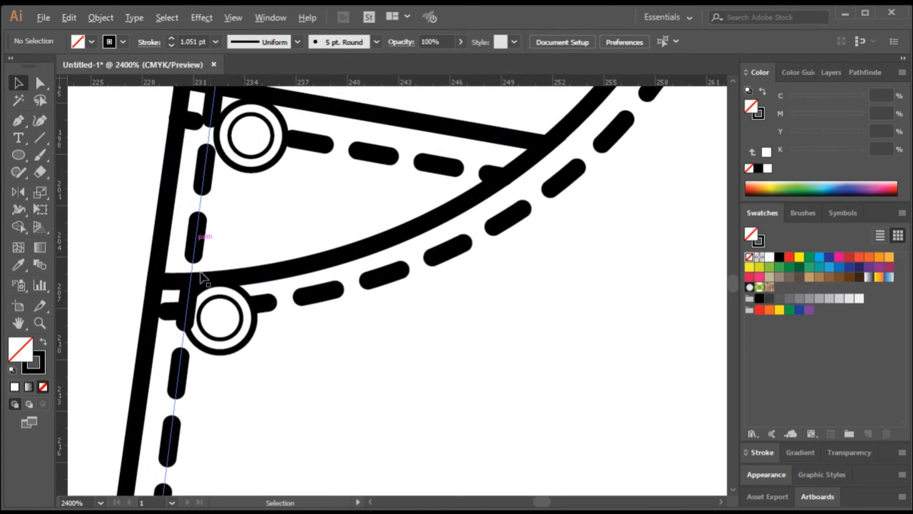
pyautogui.click(228, 333)
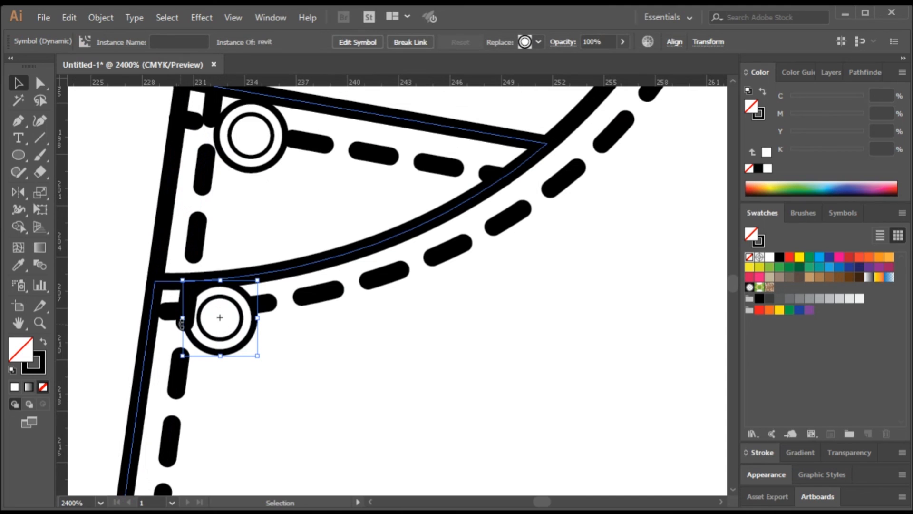
pyautogui.press('ctrl')
pyautogui.moveTo(192, 328); pyautogui.dragTo(180, 333)
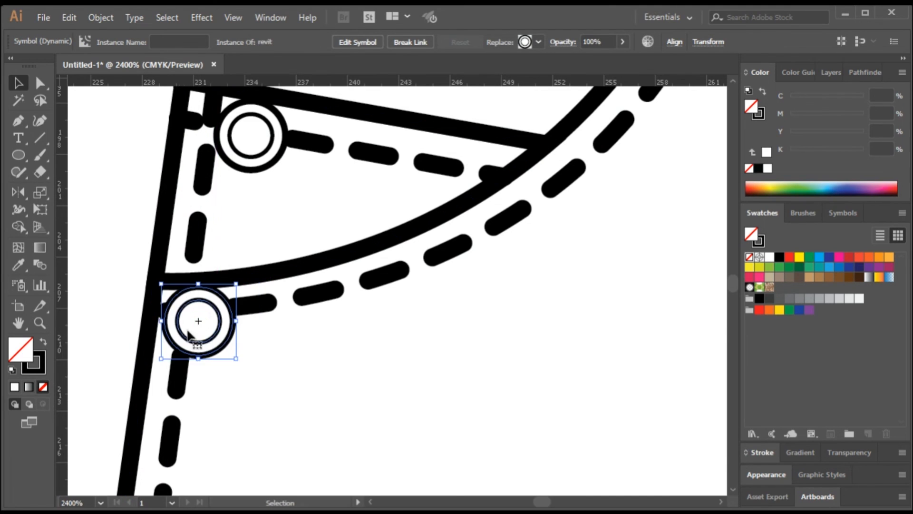
pyautogui.scroll(3, 213, 338)
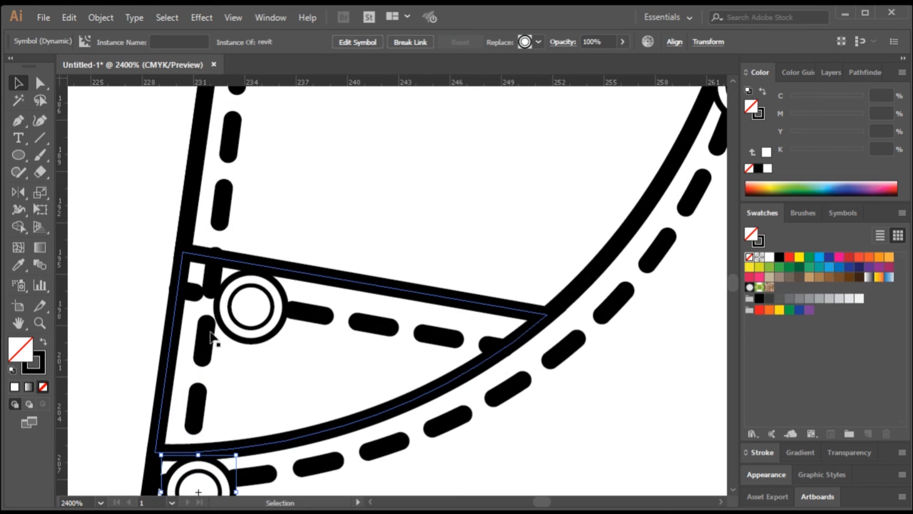
pyautogui.doubleClick(247, 306)
pyautogui.doubleClick(150, 269)
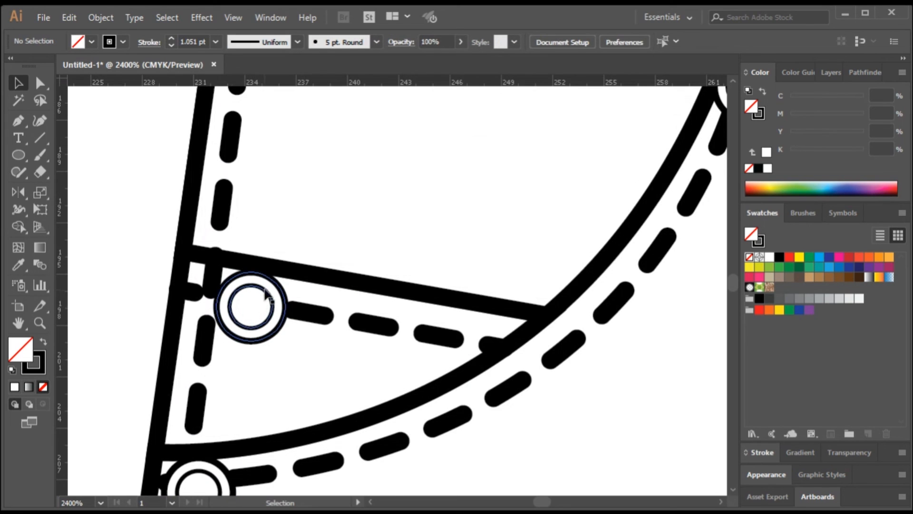
pyautogui.click(257, 299)
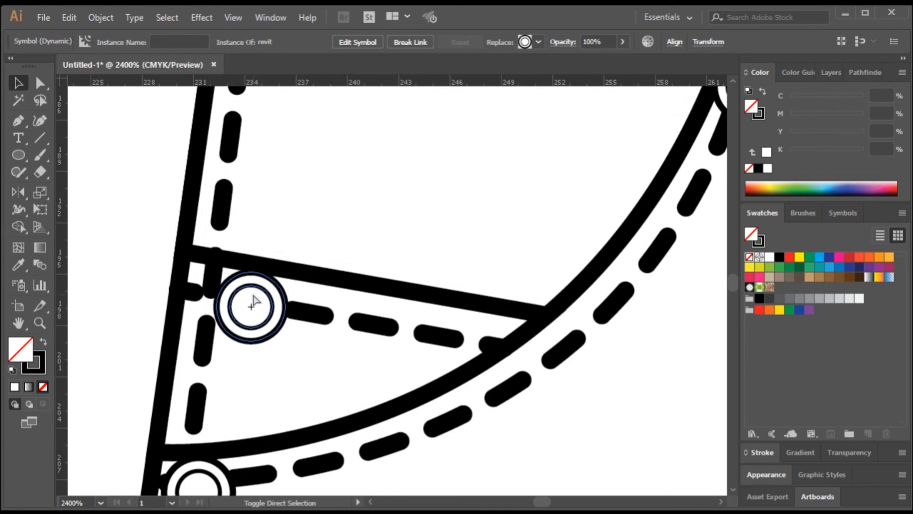
pyautogui.moveTo(253, 301); pyautogui.dragTo(240, 288)
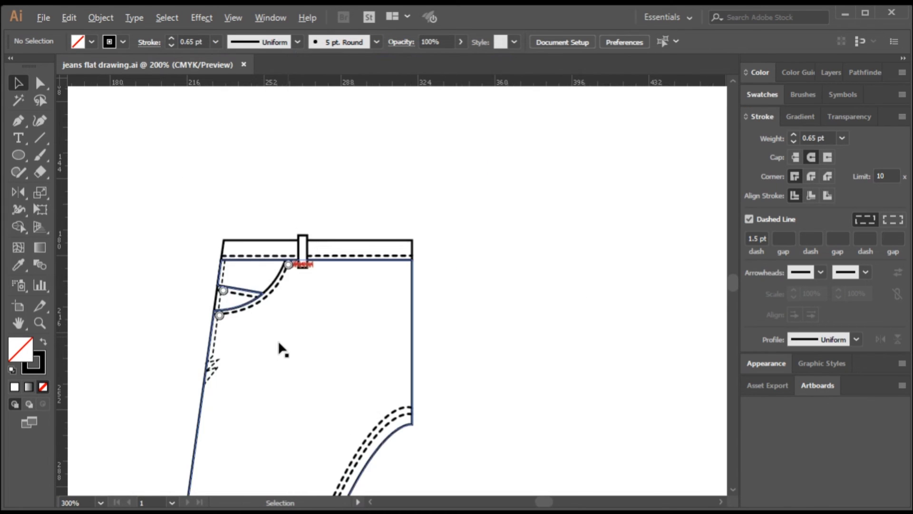
# Step: Draw a straight stitching line across the leg just above the hem, from the side seam to the inseam
pyautogui.scroll(-1, 306, 322)
pyautogui.scroll(-5, 284, 300)
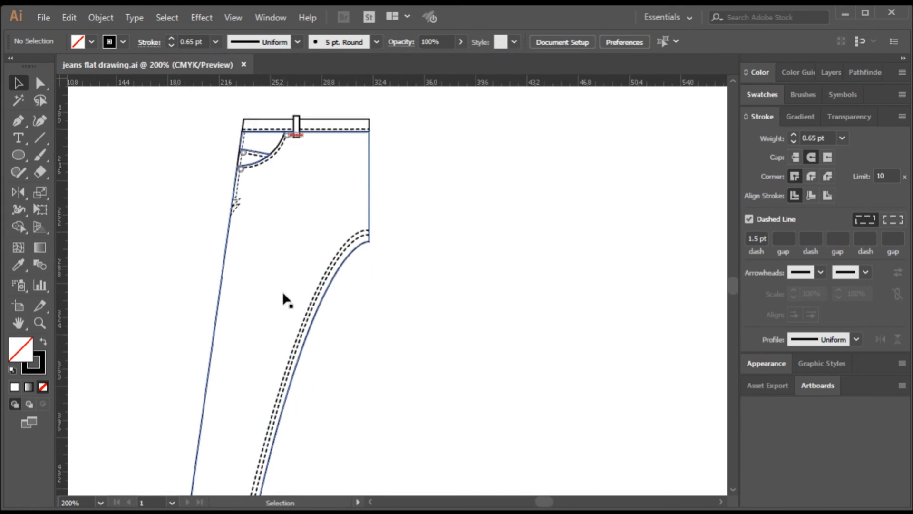
pyautogui.scroll(-5, 271, 333)
pyautogui.scroll(6, 204, 290)
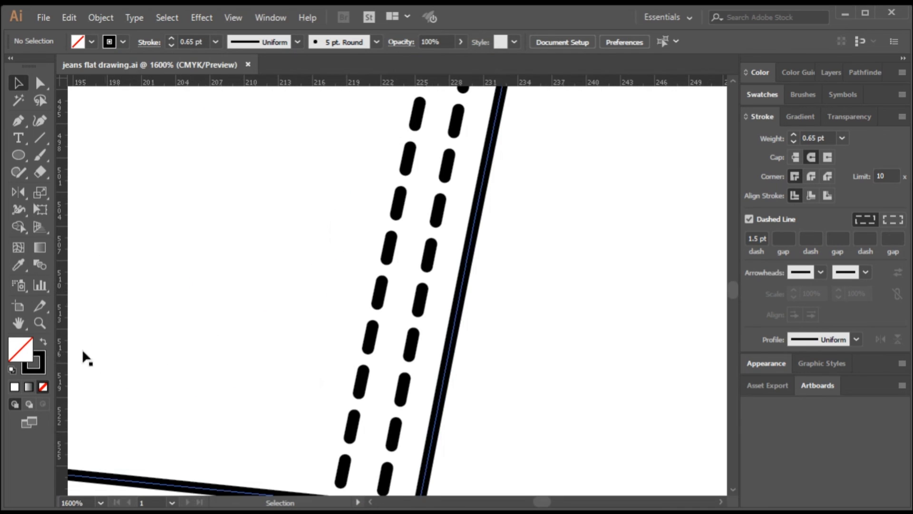
pyautogui.scroll(-2, 513, 408)
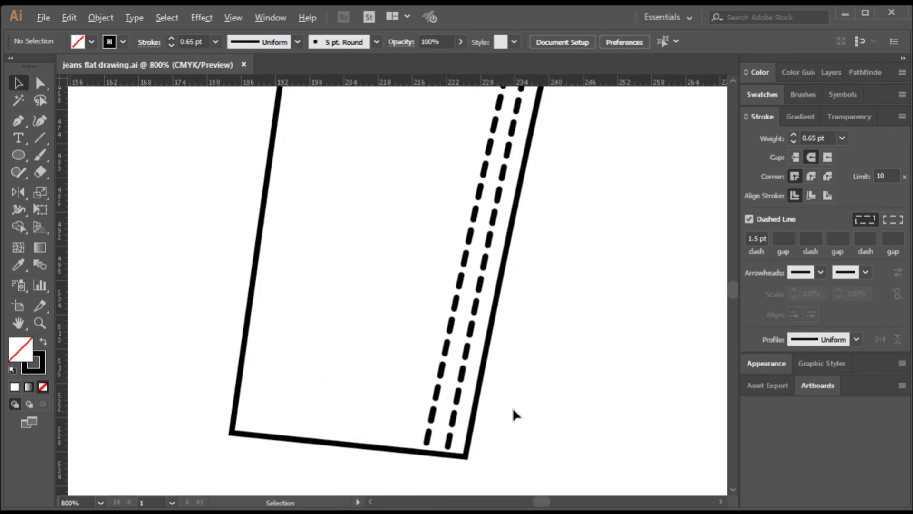
pyautogui.click(41, 138)
pyautogui.moveTo(236, 398)
pyautogui.mouseDown()
pyautogui.moveTo(488, 426)
pyautogui.moveTo(471, 428)
pyautogui.mouseUp()
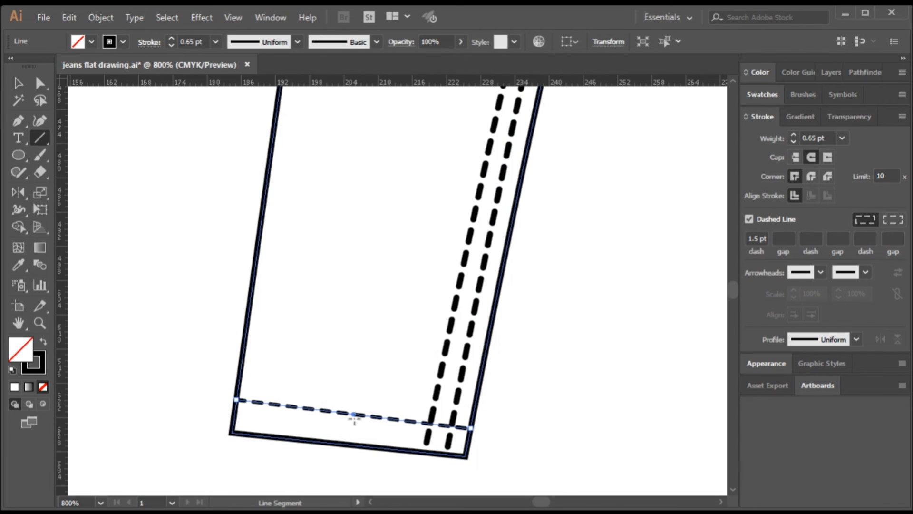
# Step: Copy the inseam stitching's dashed stroke style onto the hem line with the Eyedropper
pyautogui.press('i')
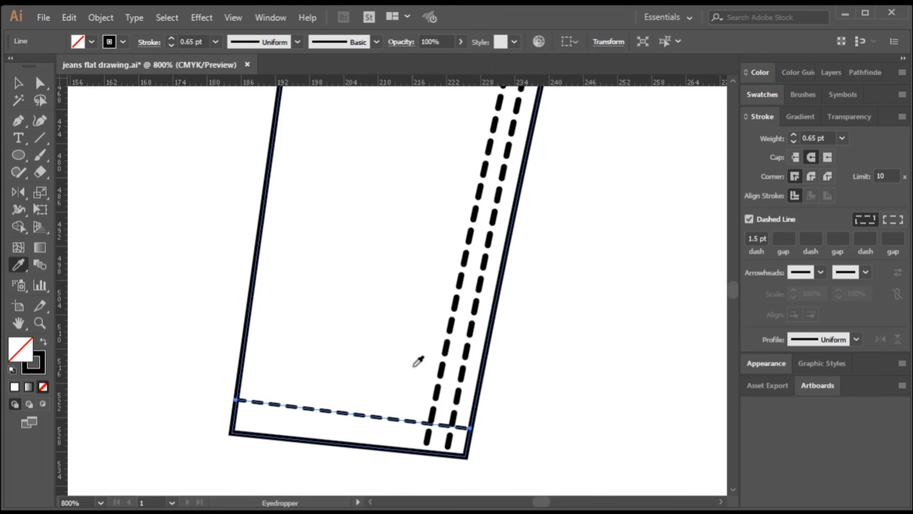
pyautogui.click(448, 300)
pyautogui.click(456, 302)
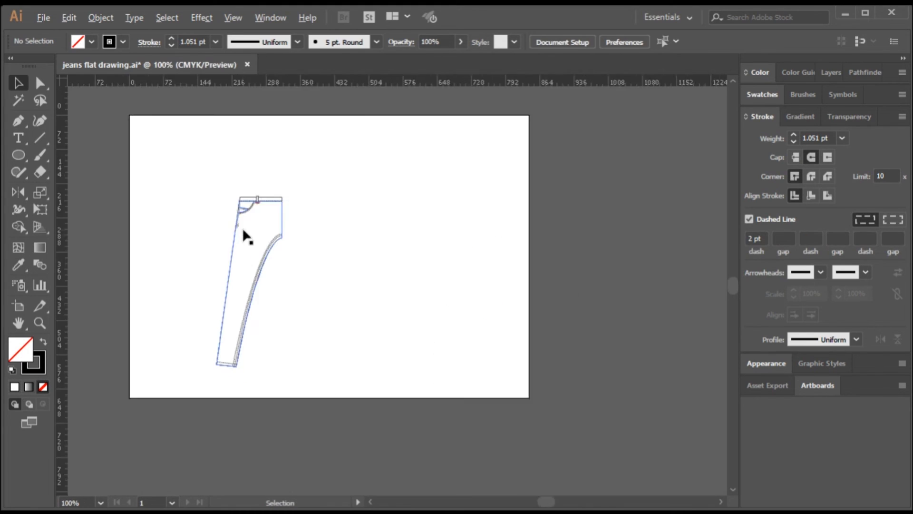
pyautogui.scroll(1, 243, 231)
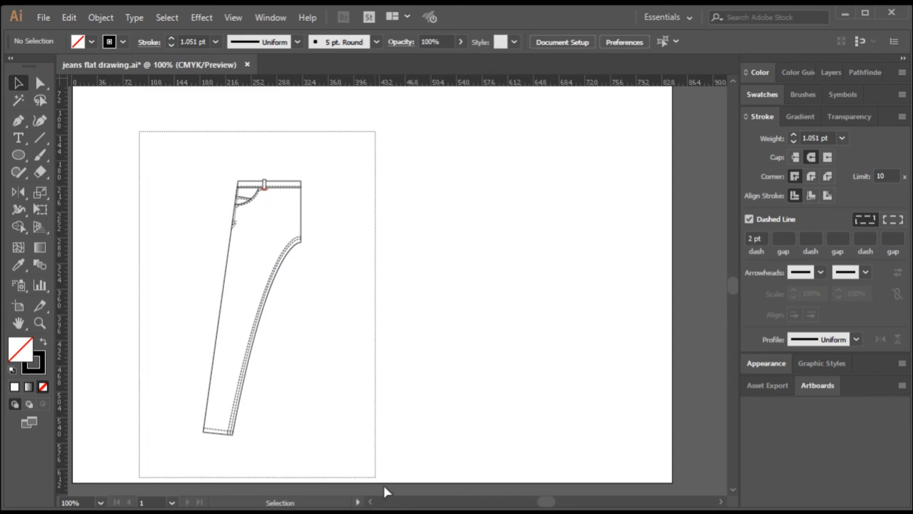